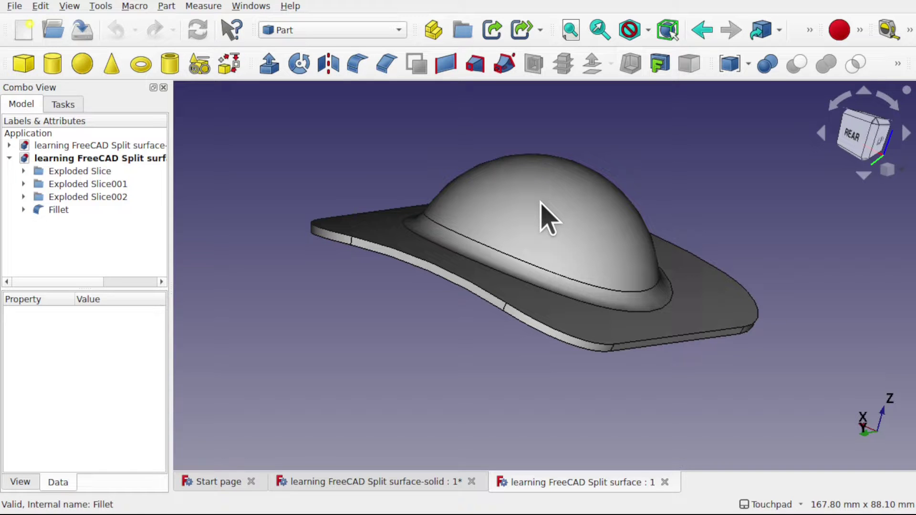
Examine the finished dome-and-flange models in the Split surface and Split surface-solid documents from several angles
middle_click_drag(542, 225, 555, 242)
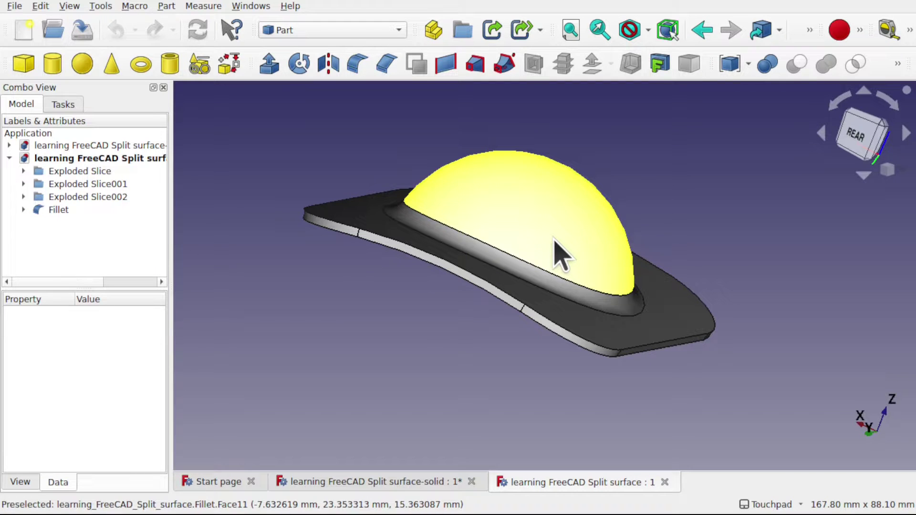
middle_click_drag(554, 240, 530, 298)
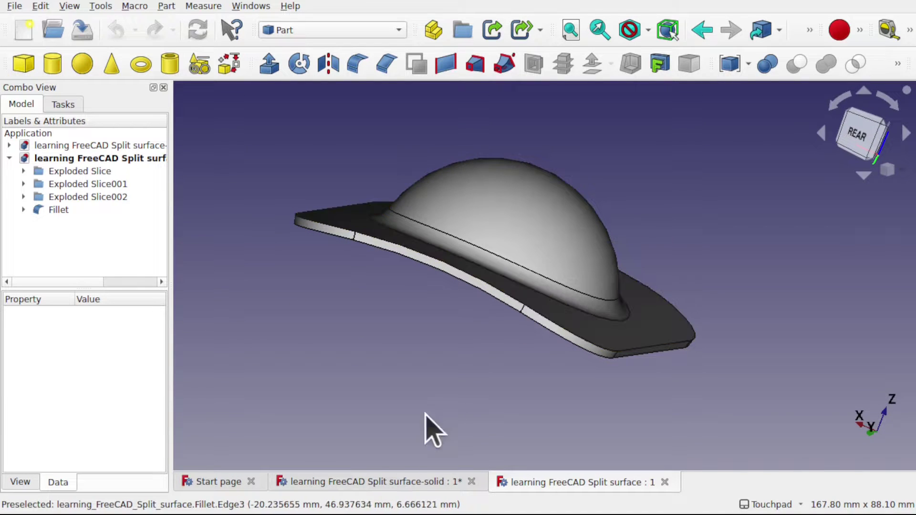
left_click(380, 482)
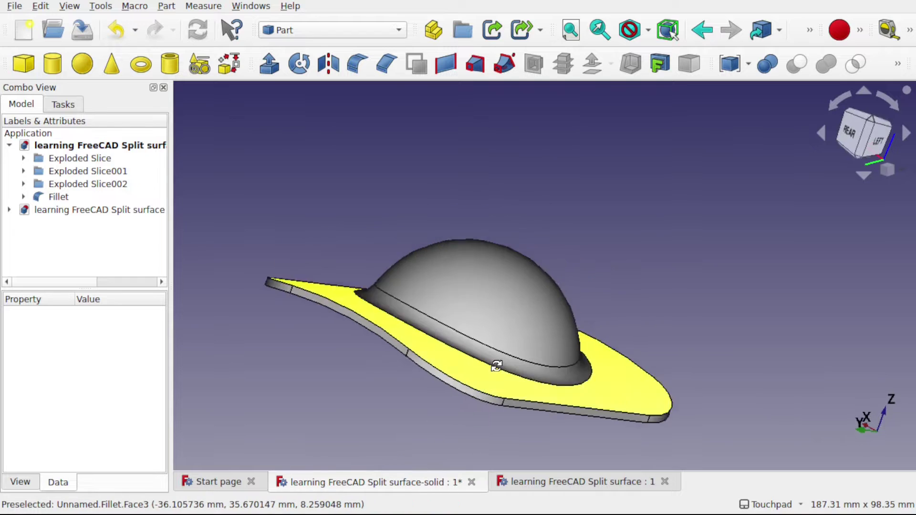
middle_click_drag(495, 364, 562, 446)
left_click(574, 481)
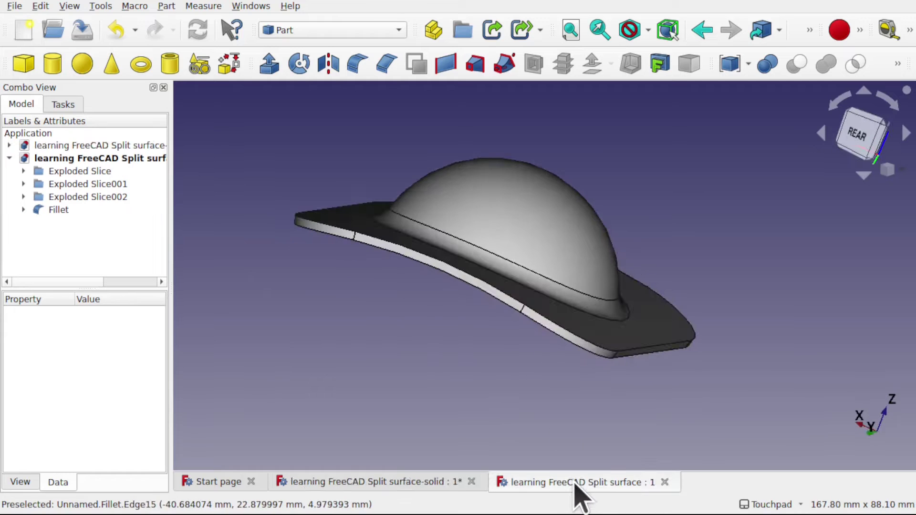
middle_click_drag(562, 410, 576, 314)
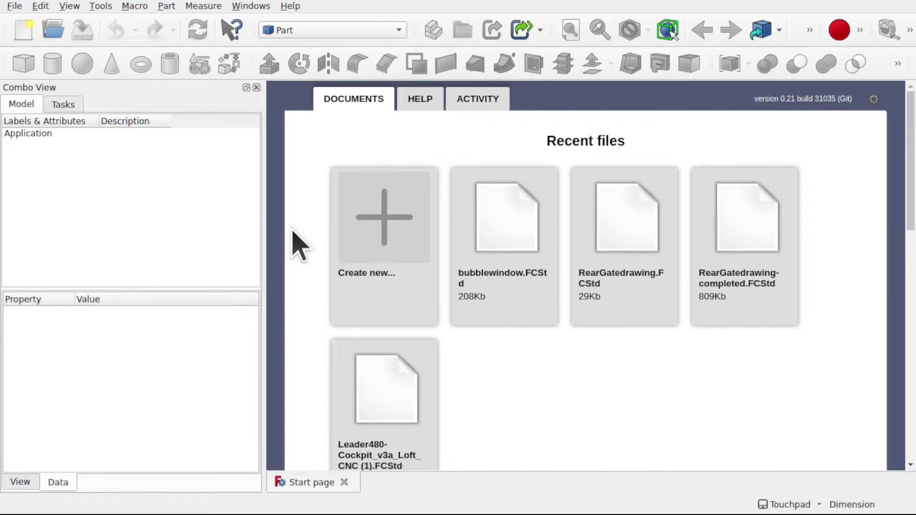
Create a new document and start a sketch on the XZ plane in the Sketcher workbench
left_click(385, 239)
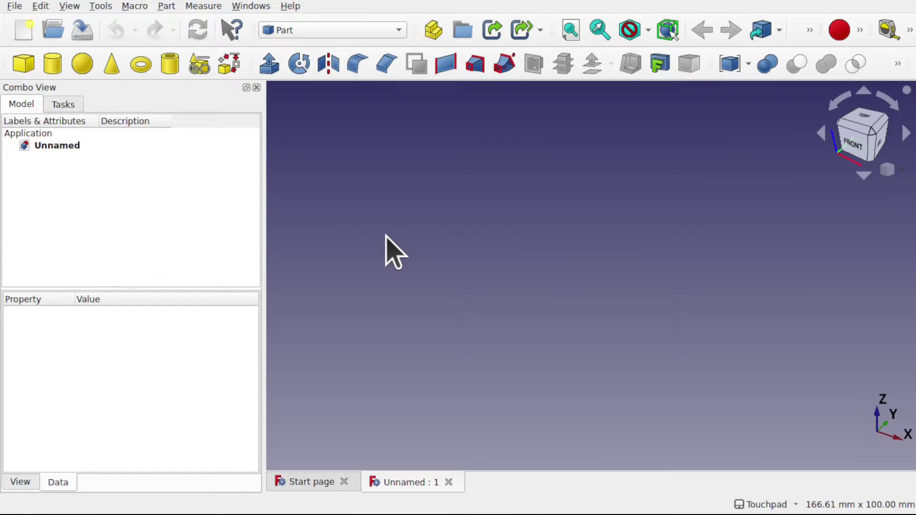
left_click(321, 30)
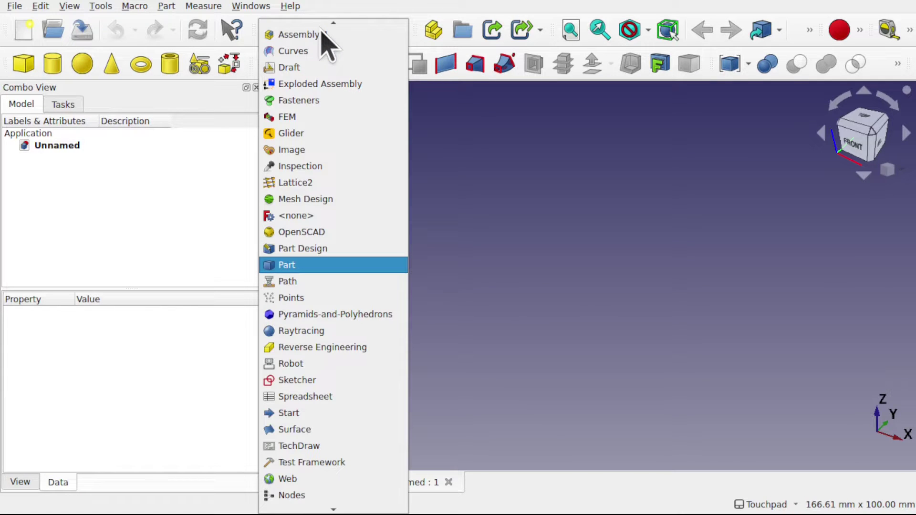
left_click(341, 380)
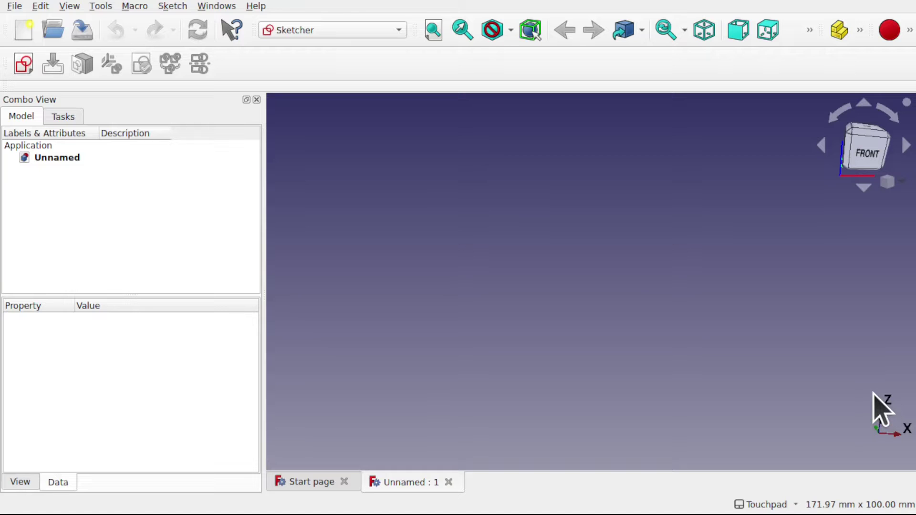
left_click(23, 65)
left_click(430, 247)
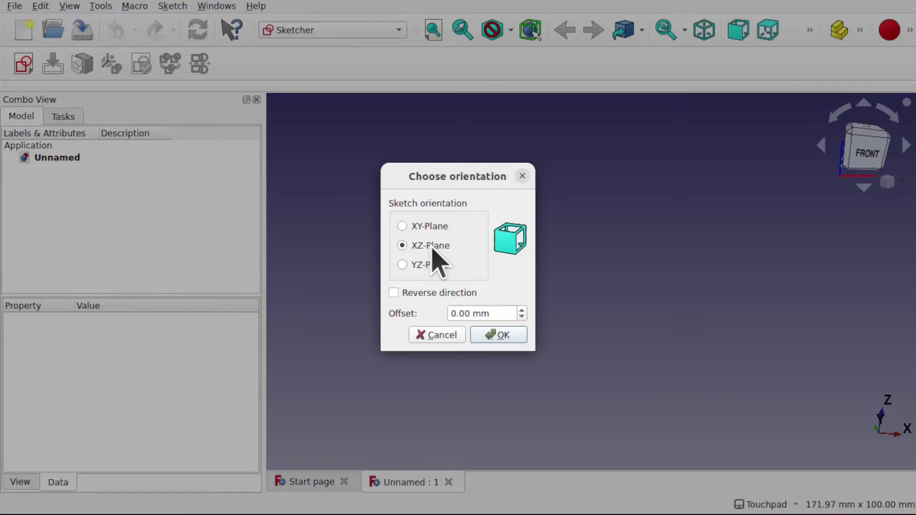
left_click(491, 334)
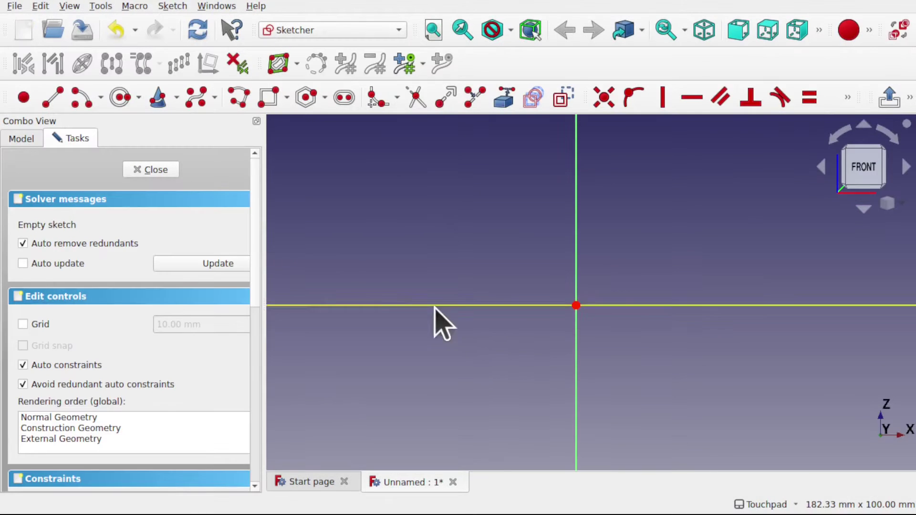
Sketch an upward arc of about 27 mm radius from end points on the horizontal axis, either side of the origin, and a rim point
left_click(101, 98)
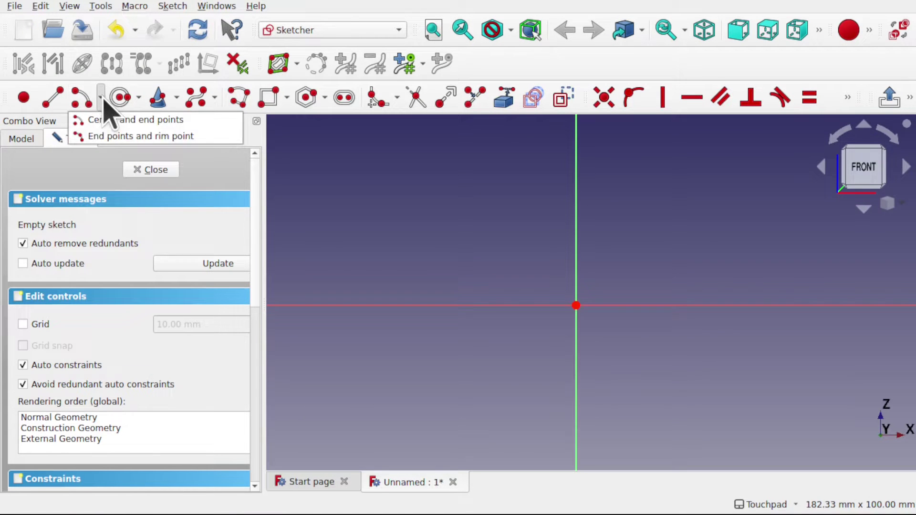
left_click(117, 137)
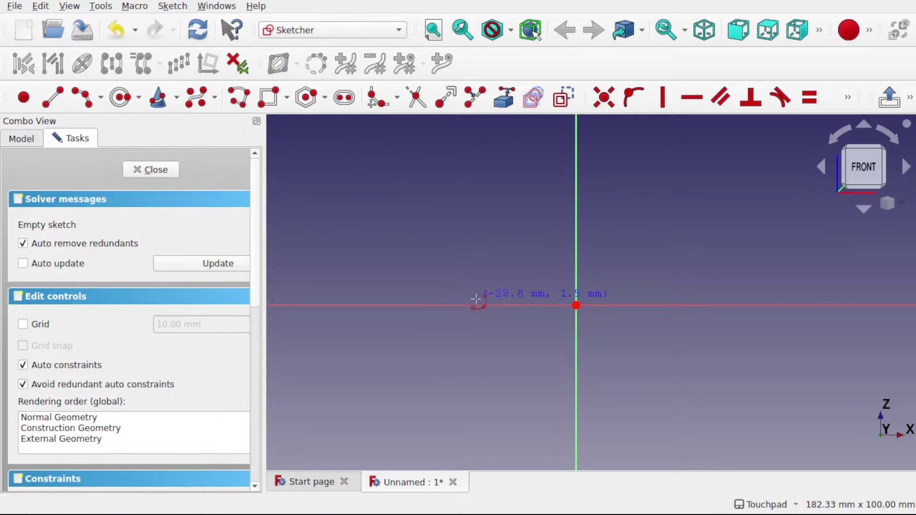
left_click(492, 305)
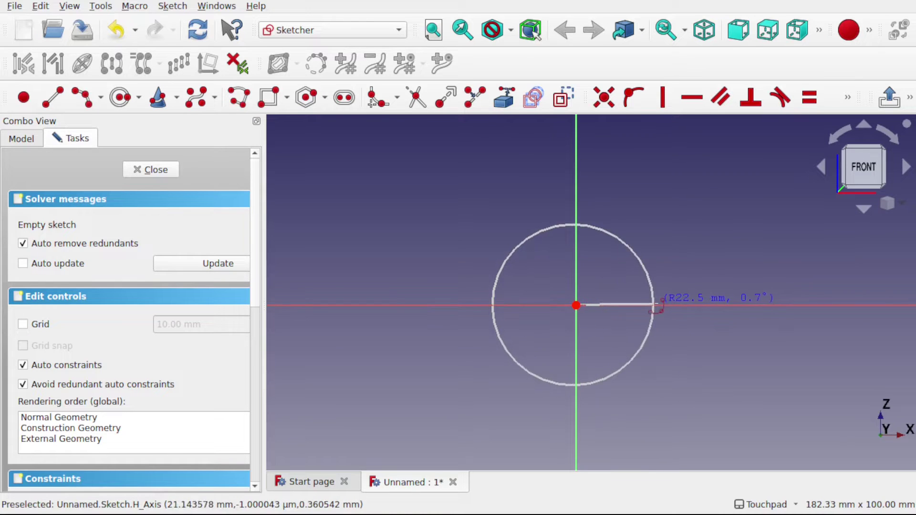
left_click(664, 306)
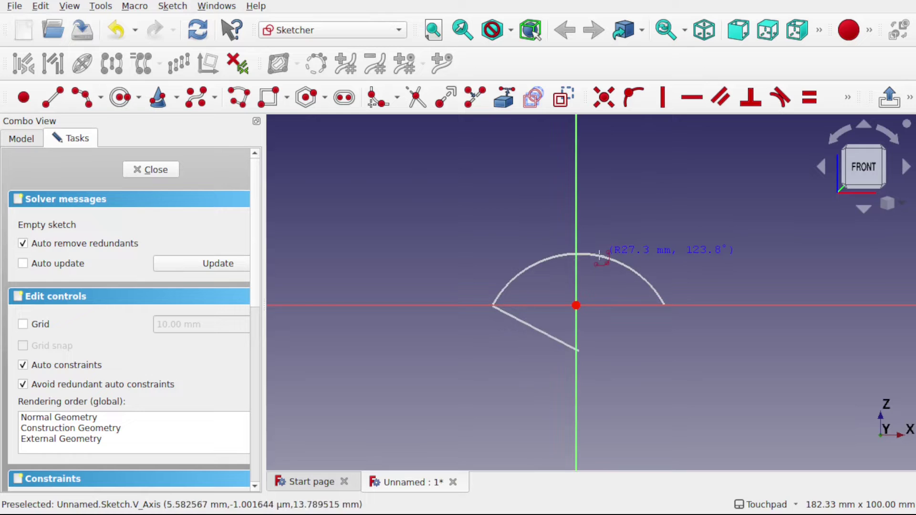
left_click(578, 253)
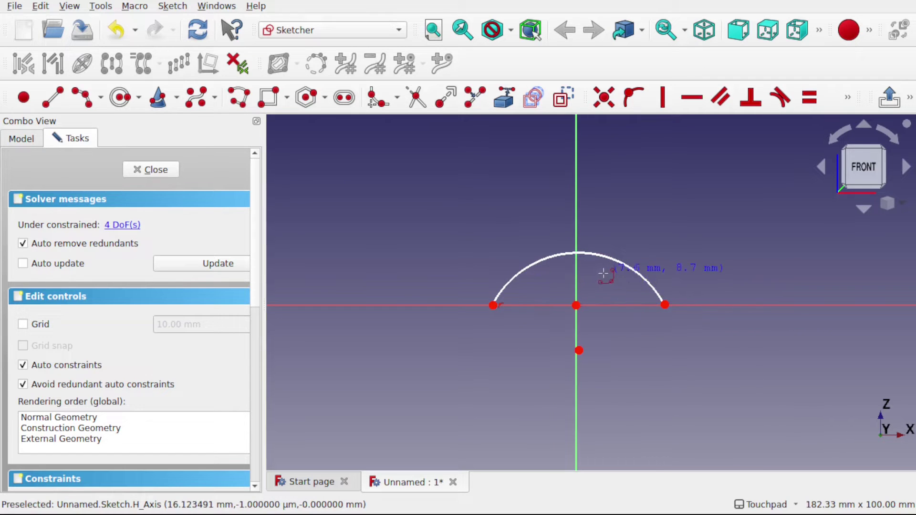
right_click(602, 273)
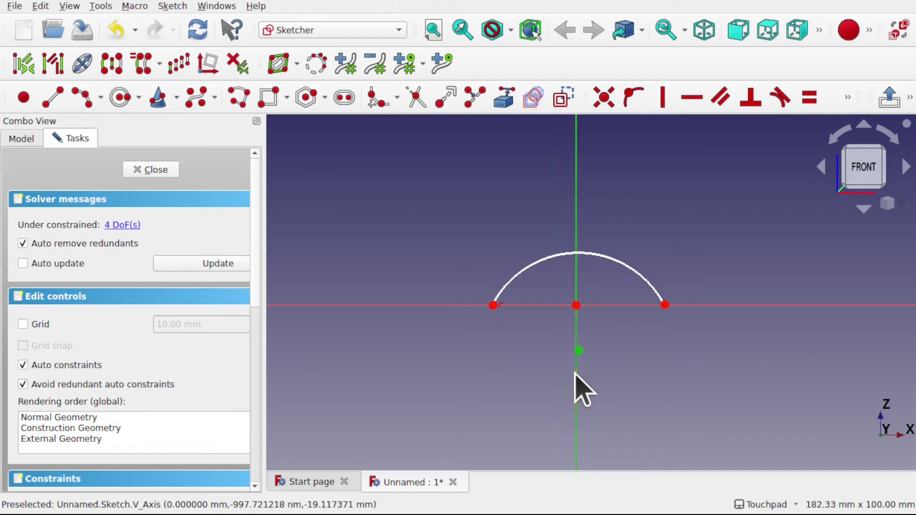
Enlarge the arc slightly, with its centre constrained to the vertical axis and its free endpoint to the horizontal axis
left_click(626, 101)
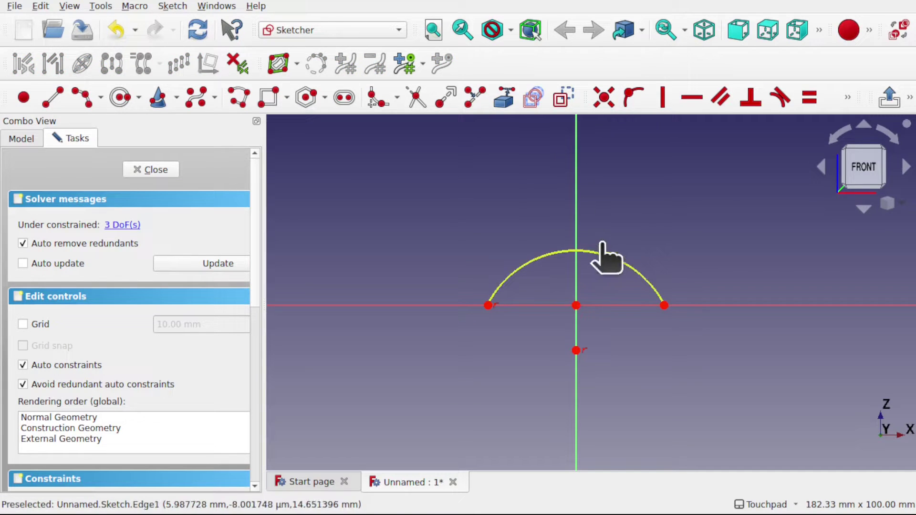
left_click_drag(604, 254, 601, 236)
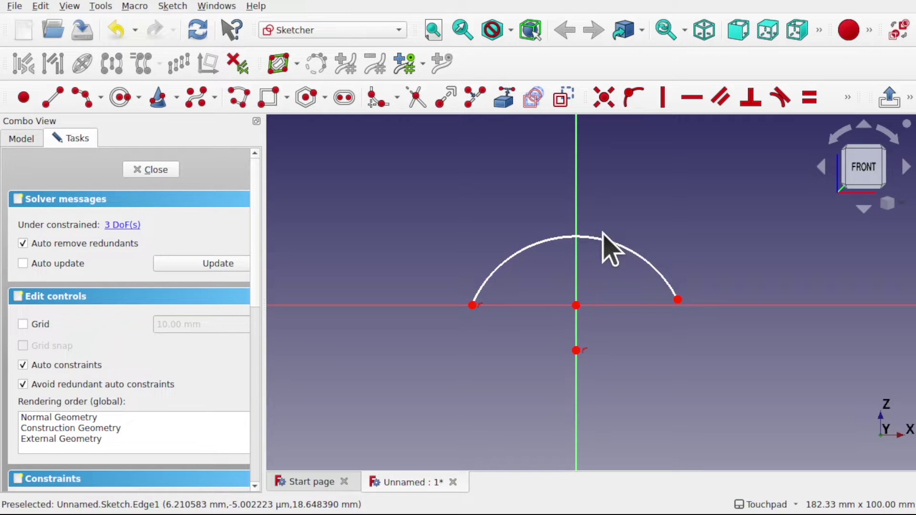
left_click(677, 300)
left_click(710, 306)
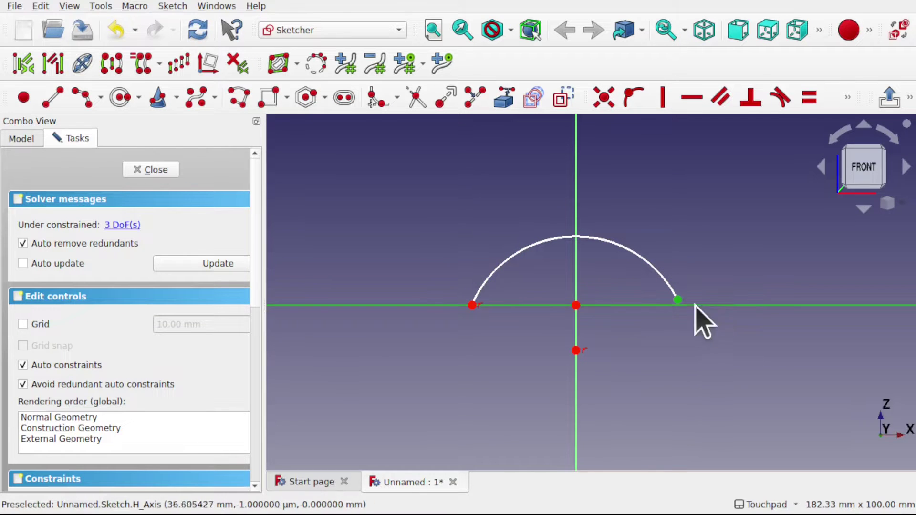
left_click(635, 104)
left_click(169, 172)
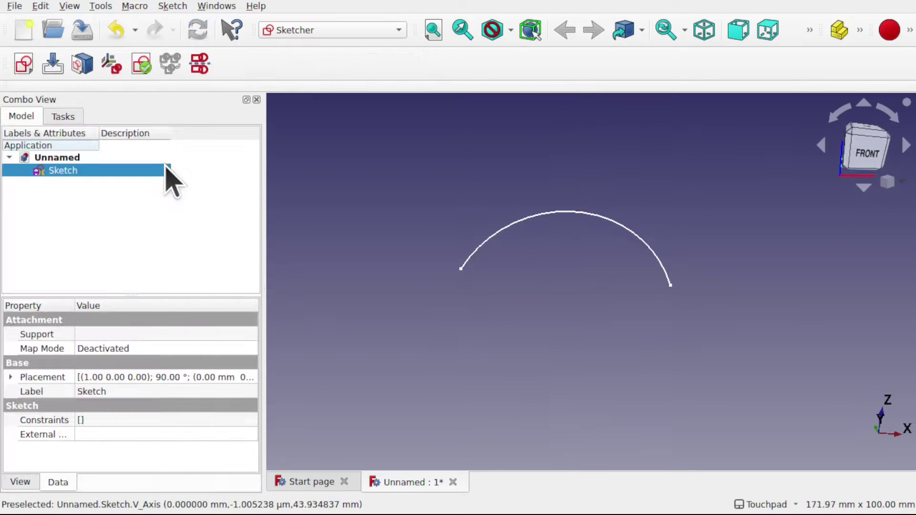
Revolve the arc sketch 180° about the X direction with a symmetric angle, using the Part workbench
left_click(340, 31)
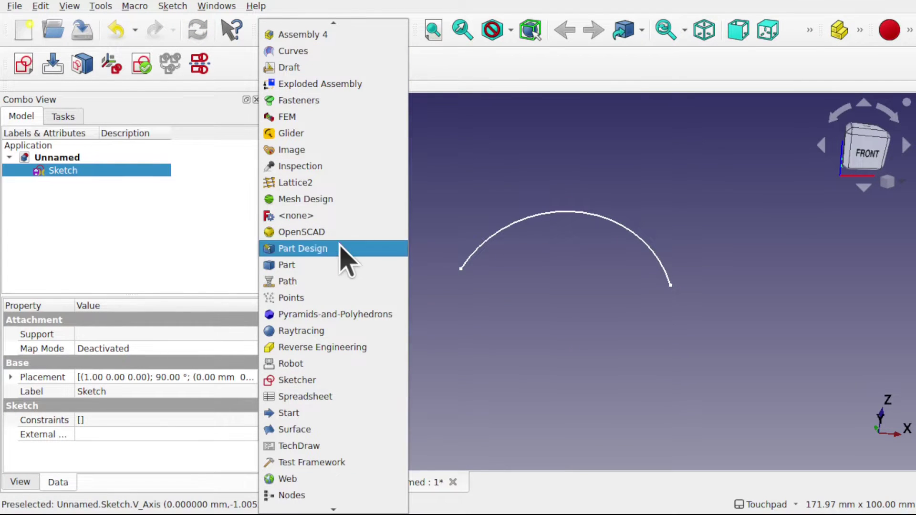
left_click(364, 265)
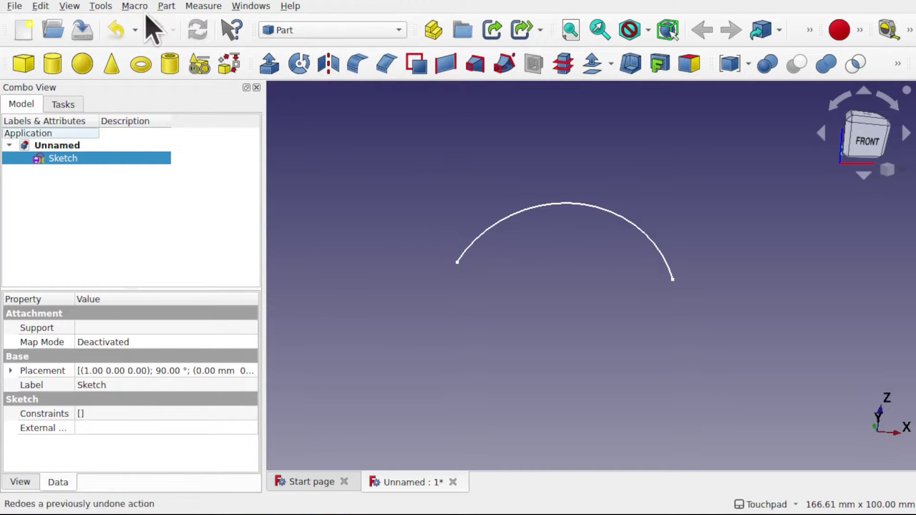
left_click(171, 4)
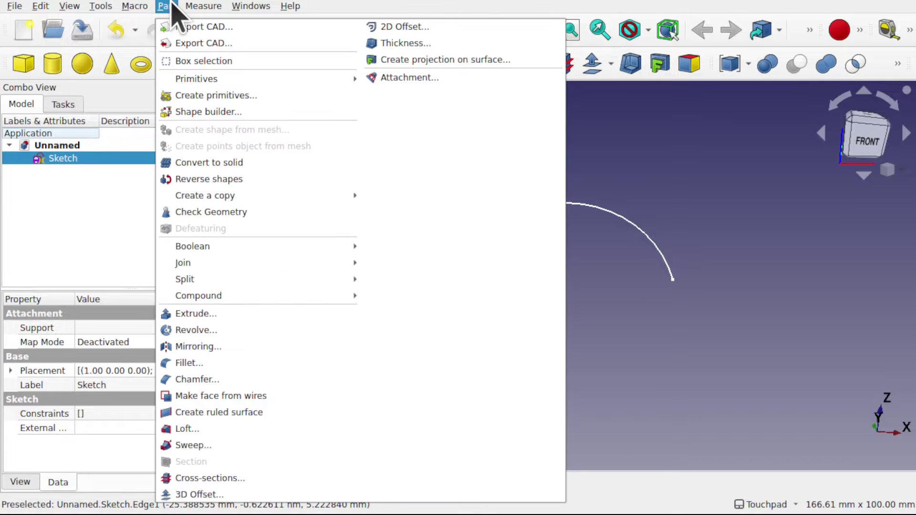
left_click(253, 330)
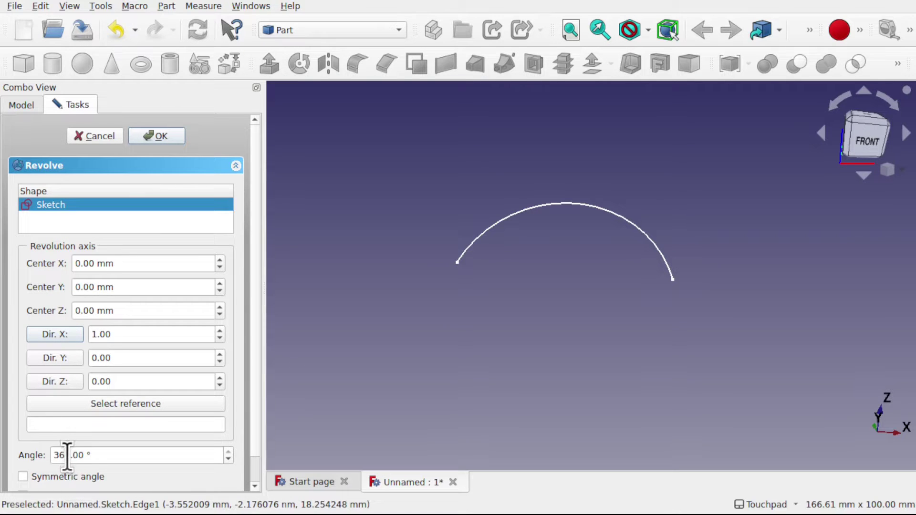
left_click_drag(66, 455, 27, 446)
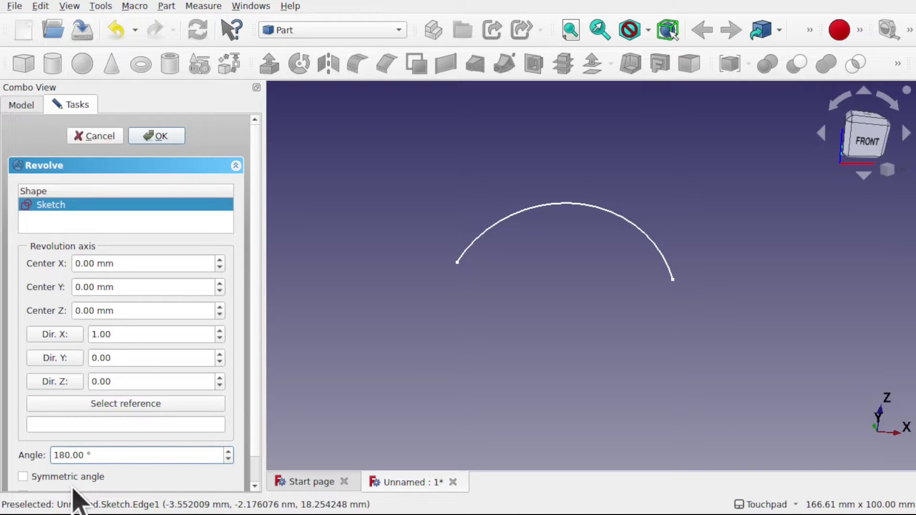
left_click(22, 478)
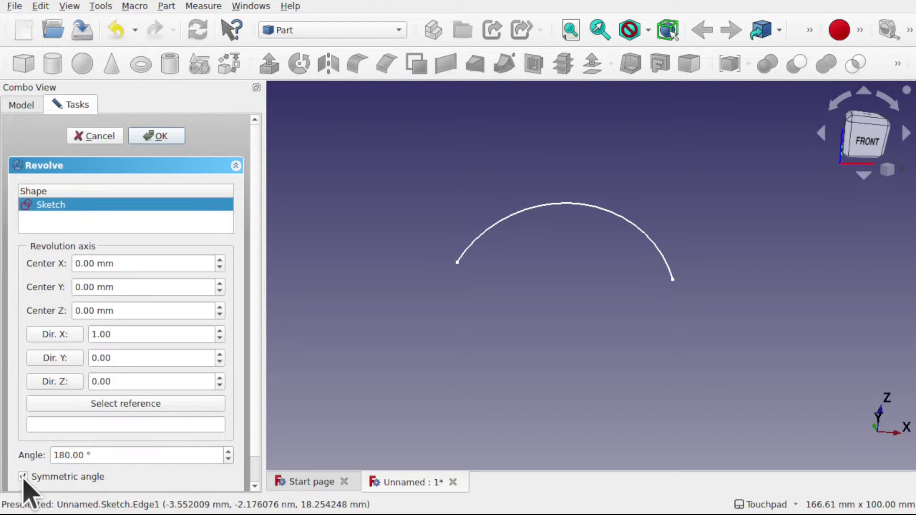
left_click(160, 137)
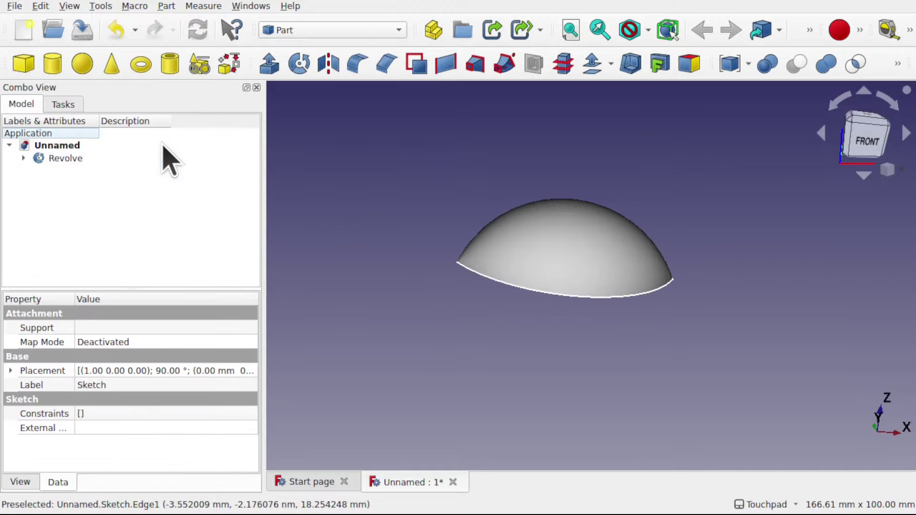
Edit the revolved sketch so the arc's centre is coincident with the origin, giving a semicircular profile
left_click_drag(507, 265, 595, 306, "alt")
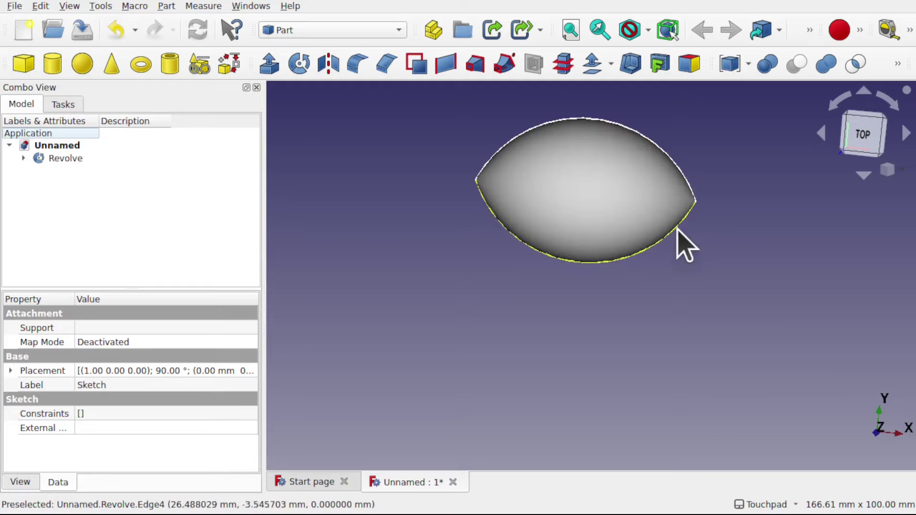
left_click(23, 158)
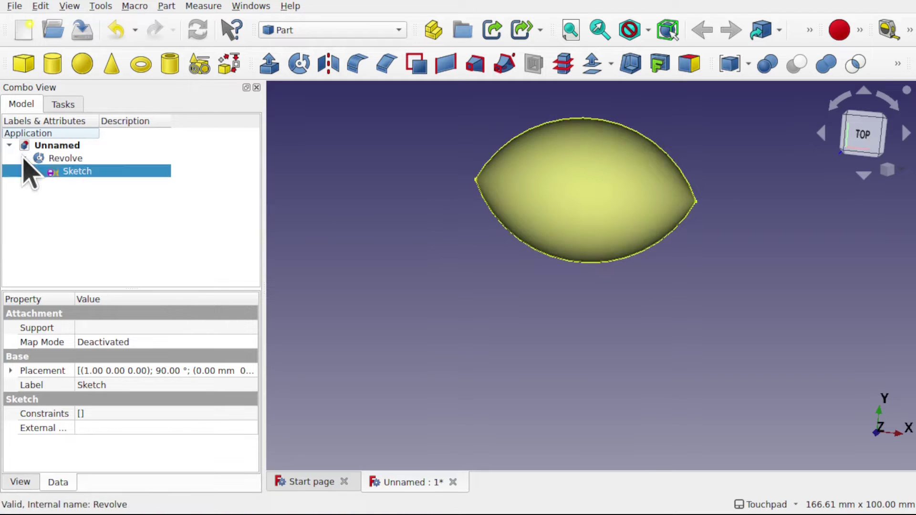
left_click(71, 172)
double_click(72, 172)
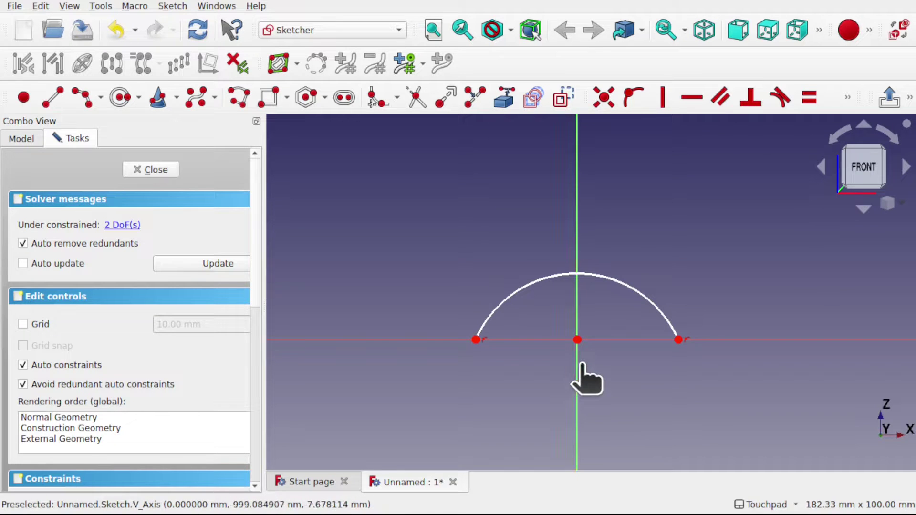
left_click_drag(578, 383, 577, 355)
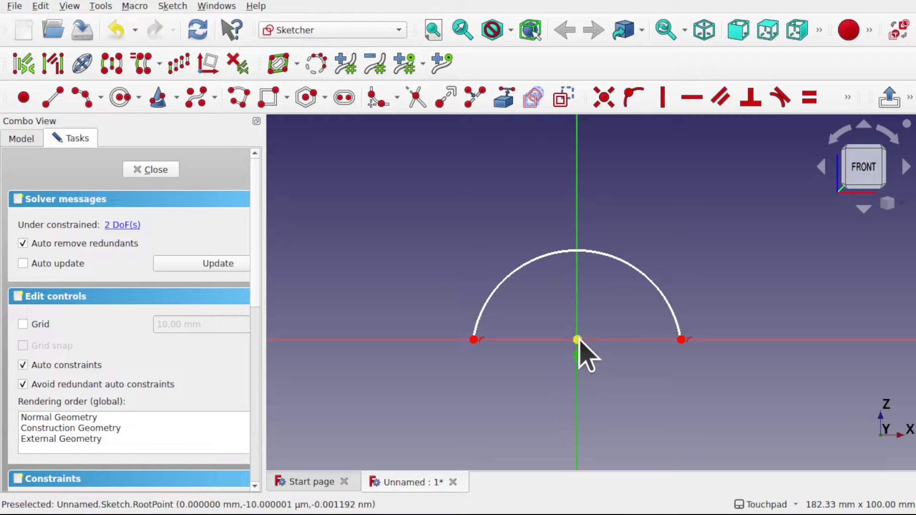
left_click(604, 100)
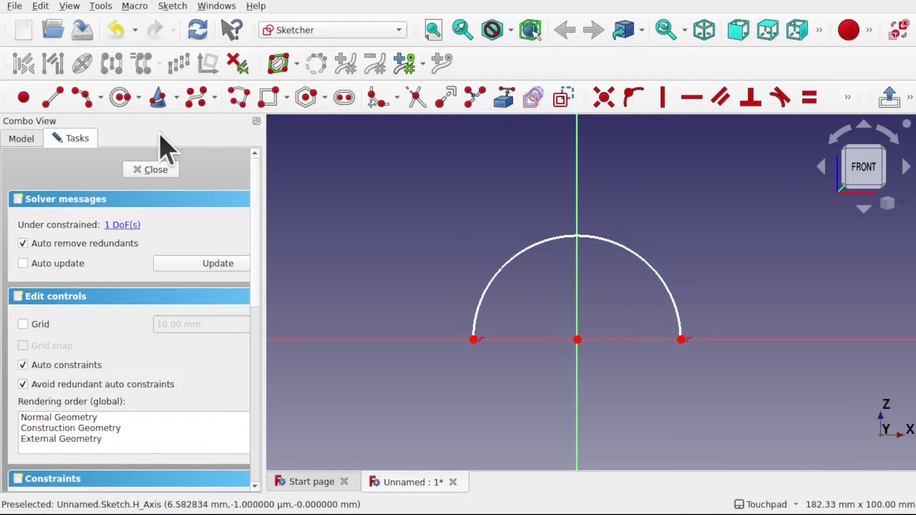
left_click(151, 169)
mouse_move(650, 173)
middle_mouse_down()
mouse_move(658, 268)
mouse_move(633, 343)
mouse_move(640, 230)
middle_mouse_up()
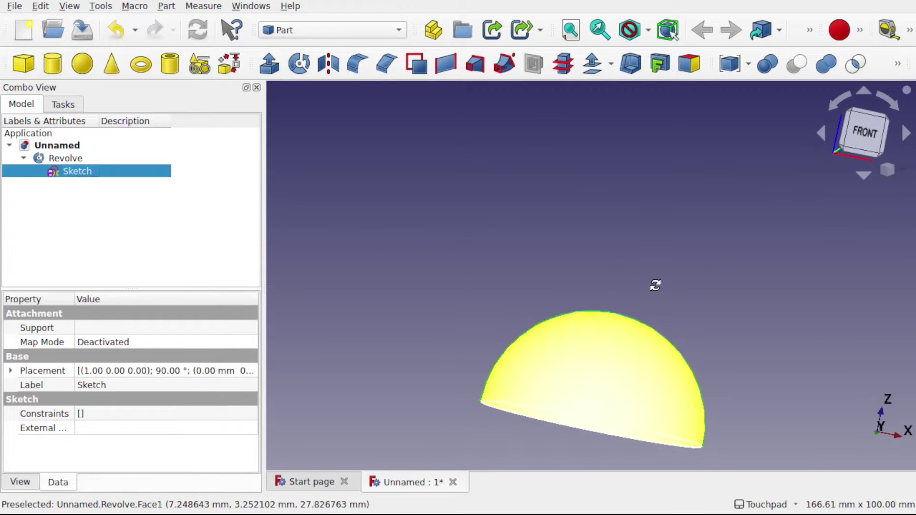
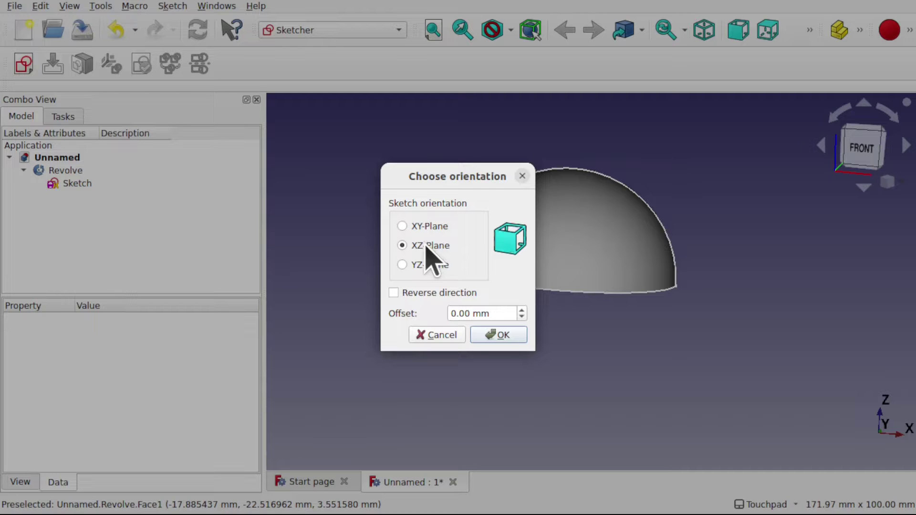
Create a sketch on the XZ plane and section the view at it, exposing the origin inside the dome
left_click(499, 334)
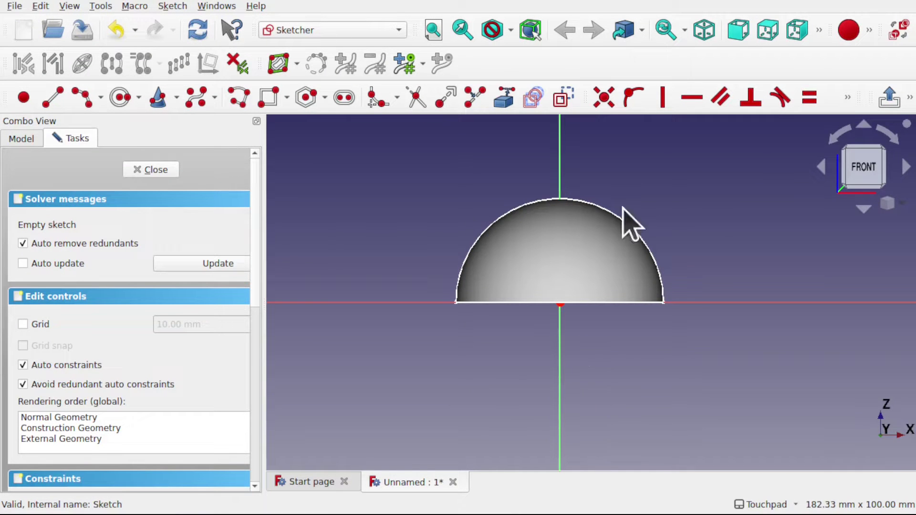
mouse_move(628, 221)
middle_mouse_down()
mouse_move(605, 242)
mouse_move(601, 266)
mouse_move(613, 229)
mouse_move(494, 305)
mouse_move(665, 171)
mouse_move(568, 245)
mouse_move(355, 226)
middle_mouse_up()
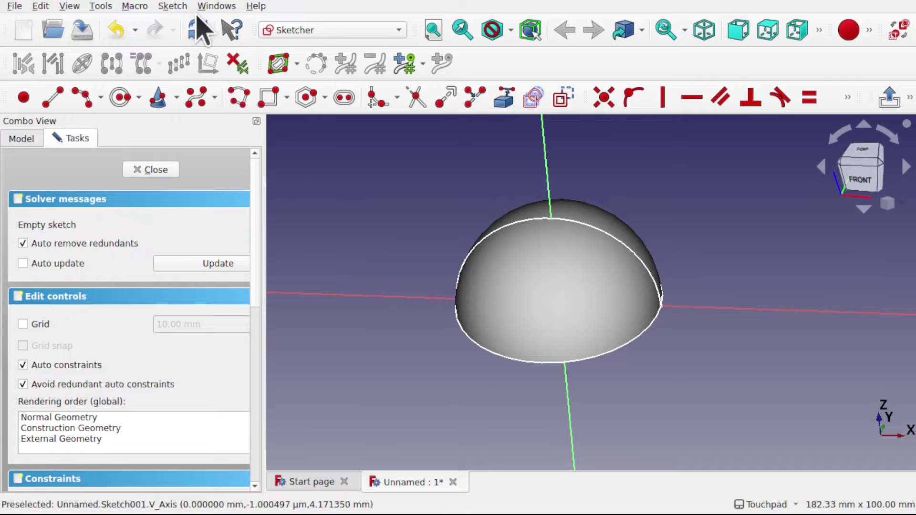
left_click(182, 9)
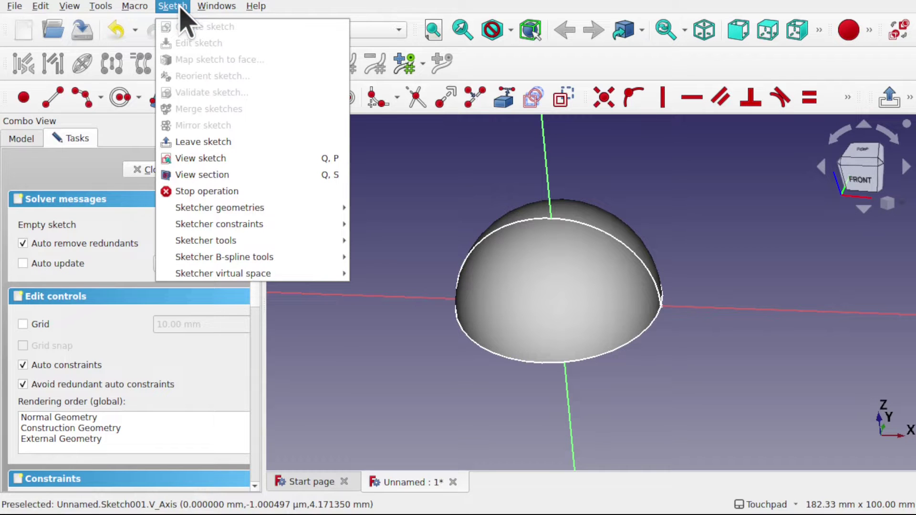
left_click(223, 173)
middle_click_drag(400, 219, 517, 392)
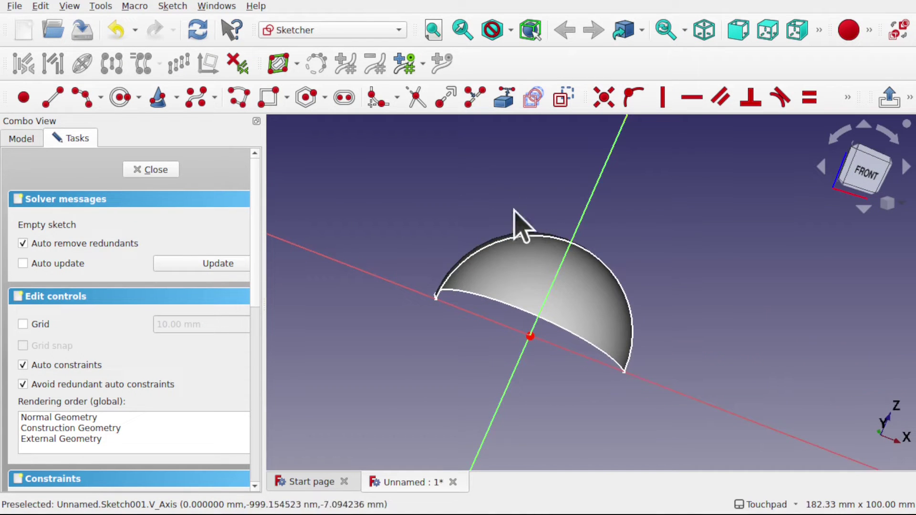
left_click(867, 174)
middle_click_drag(740, 287, 713, 257)
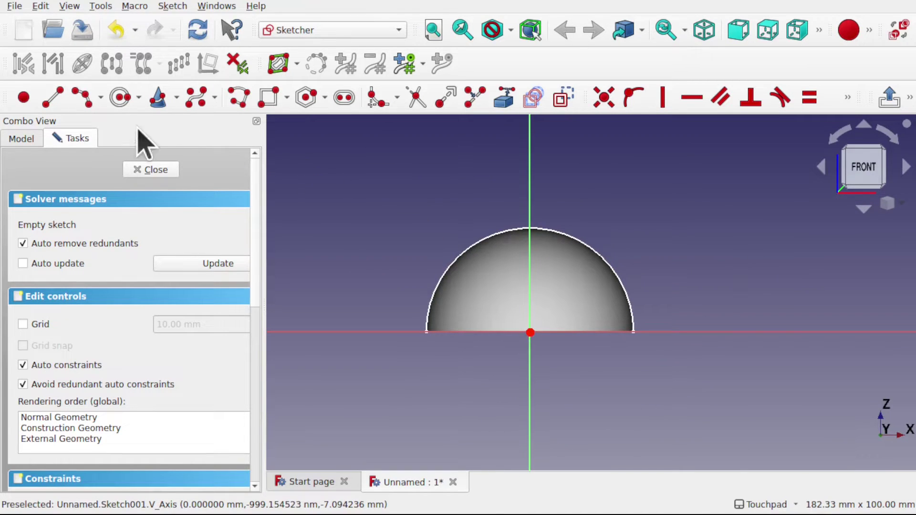
Draw a shallow upward arc by end points and rim point, spanning about 83 mm along the horizontal axis across the dome
left_click(102, 100)
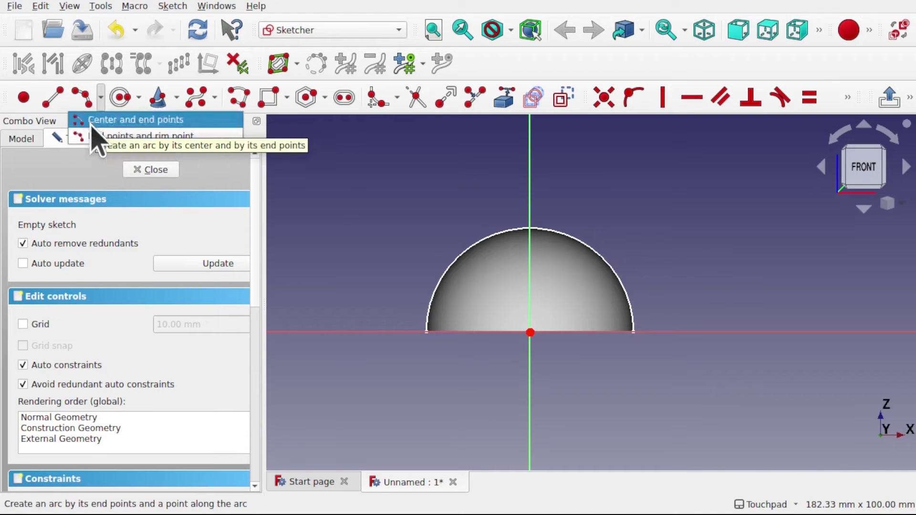
left_click(87, 108)
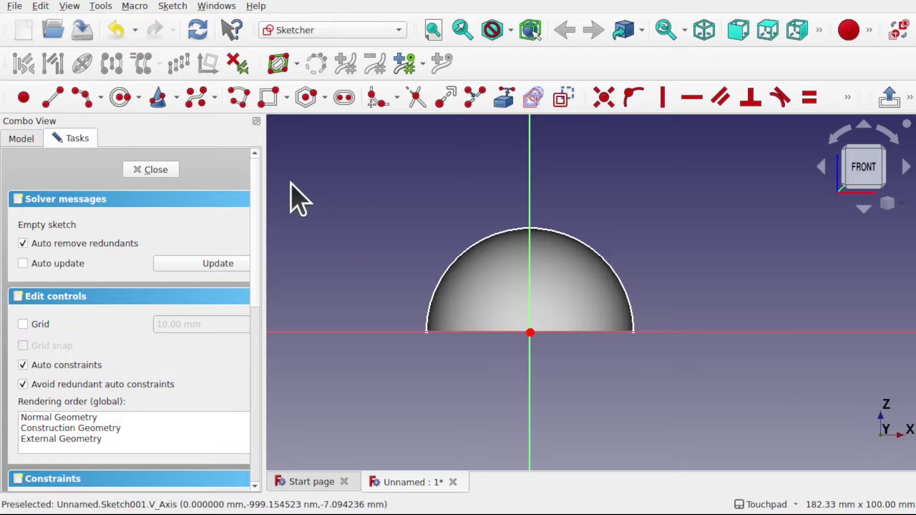
left_click(84, 101)
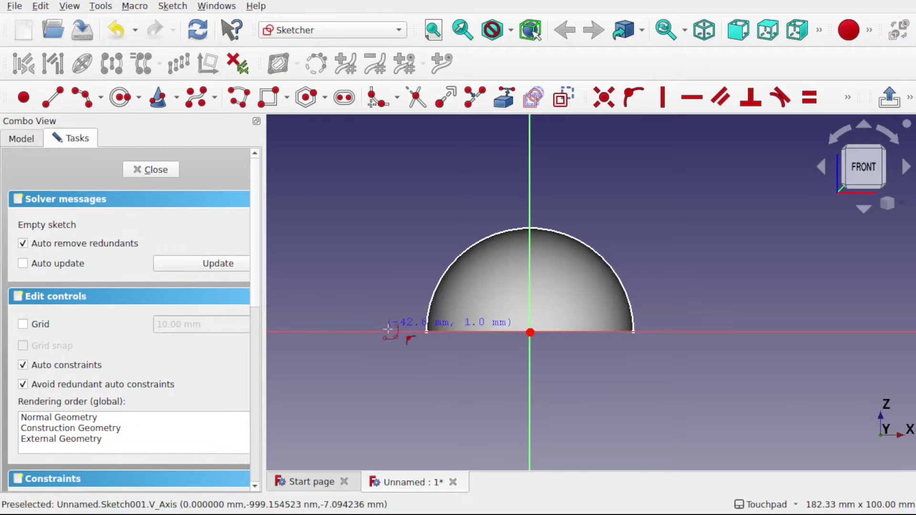
left_click(530, 333)
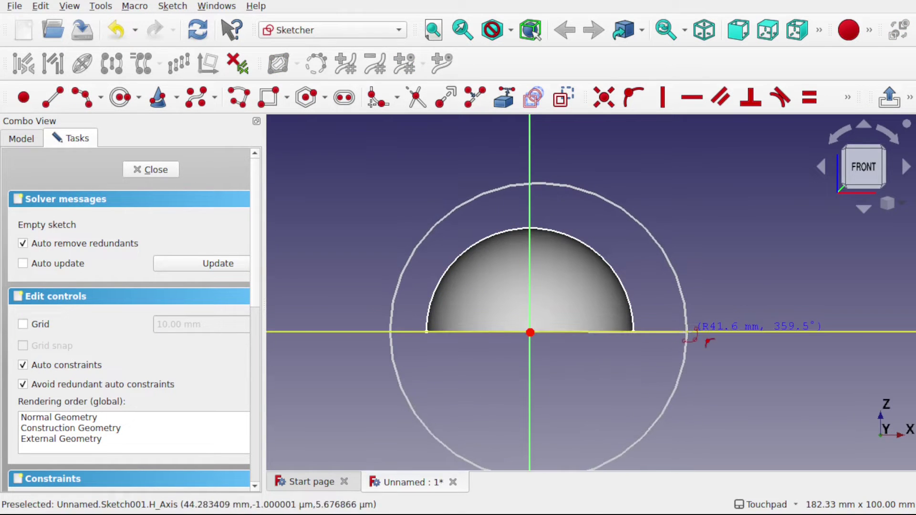
left_click(687, 333)
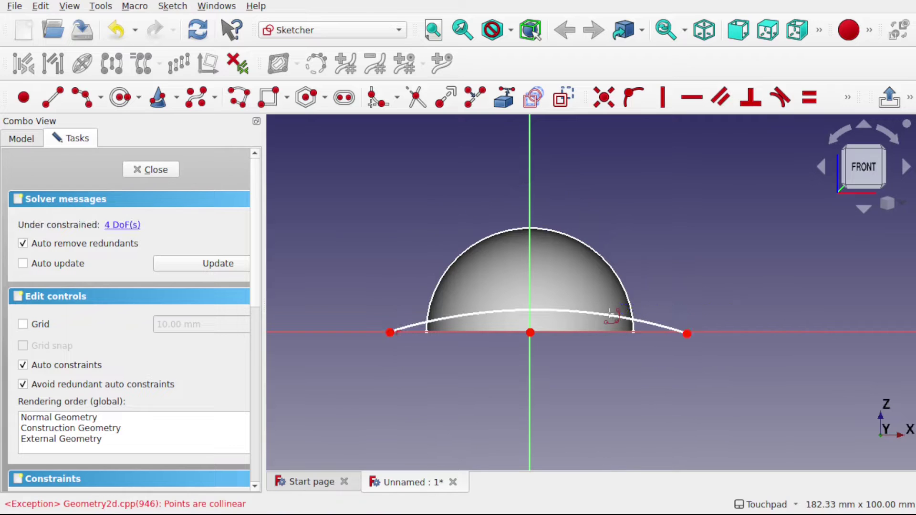
left_click(611, 312)
Constrain the arc's endpoints symmetric about the origin, widen its span to about 95 mm, and close the sketch
left_click(687, 334)
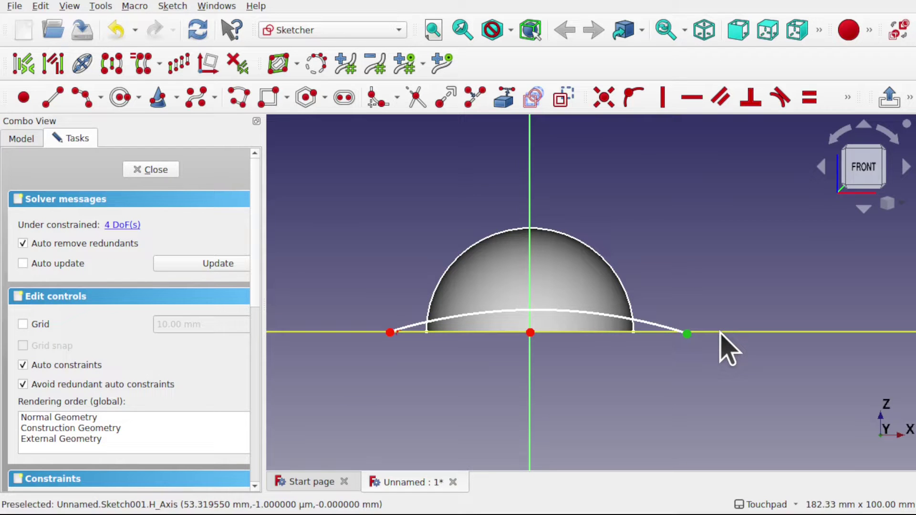
left_click(679, 346)
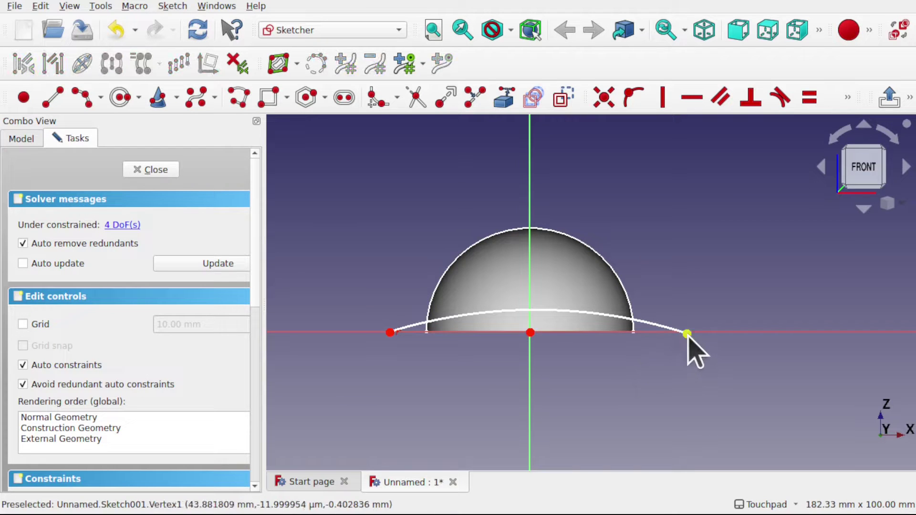
left_click(687, 335)
left_click(390, 333)
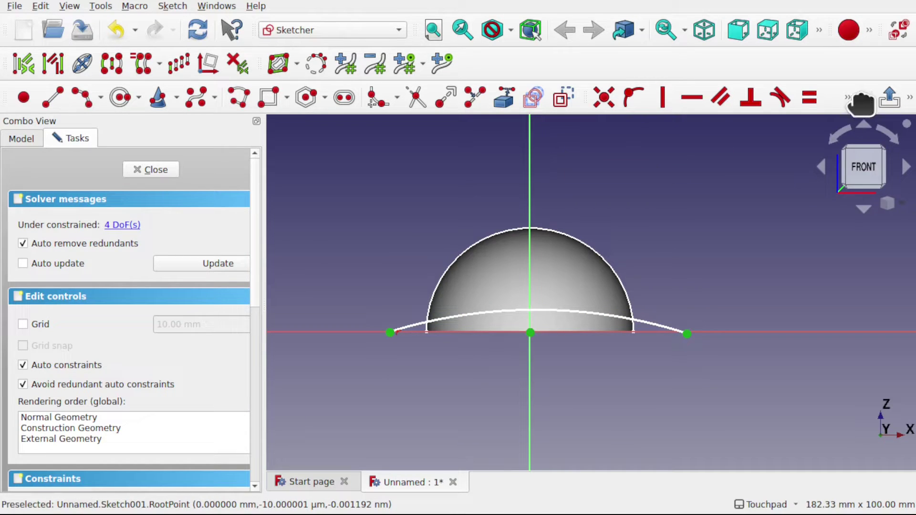
left_click(847, 98)
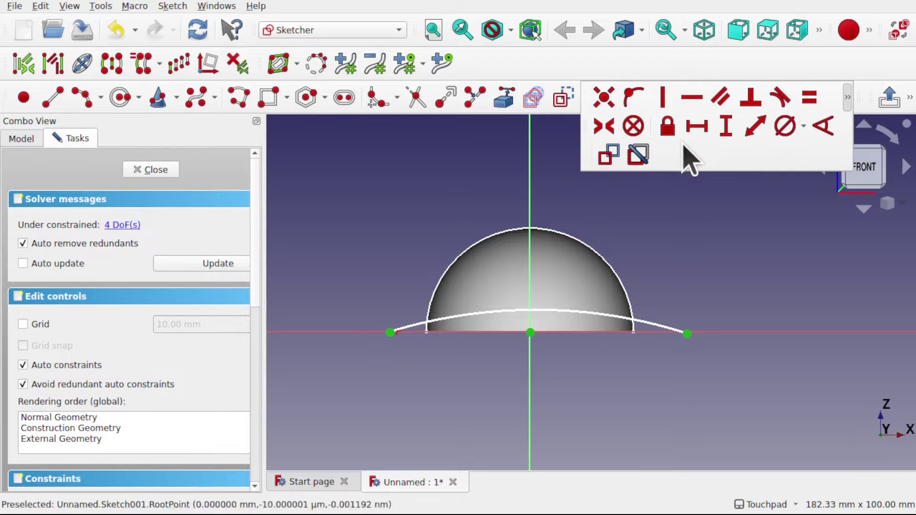
left_click(607, 129)
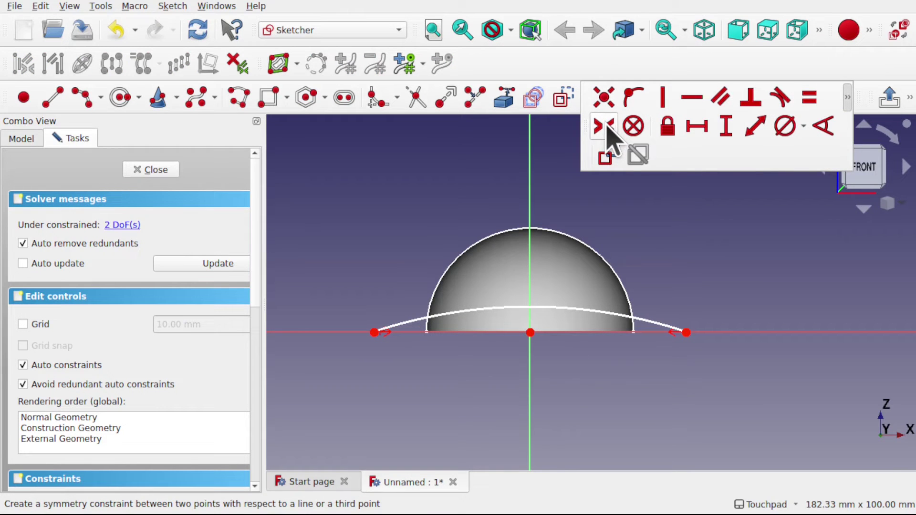
mouse_move(643, 327)
left_mouse_down()
mouse_move(634, 310)
mouse_move(634, 329)
mouse_move(634, 306)
mouse_move(632, 323)
mouse_move(644, 317)
left_mouse_up()
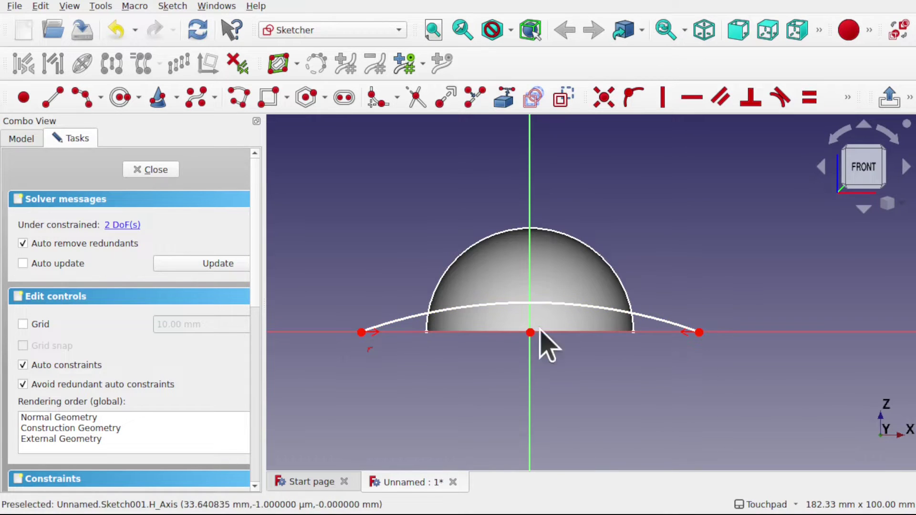
left_click(161, 170)
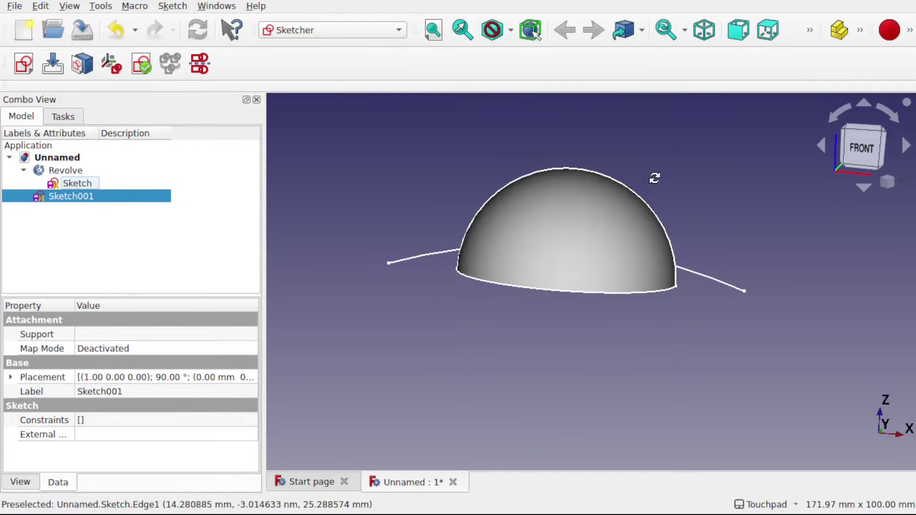
Extrude the shallow arc sketch 50 mm along its normal, symmetrically, using the Part workbench
left_click_drag(654, 178, 732, 276, "alt")
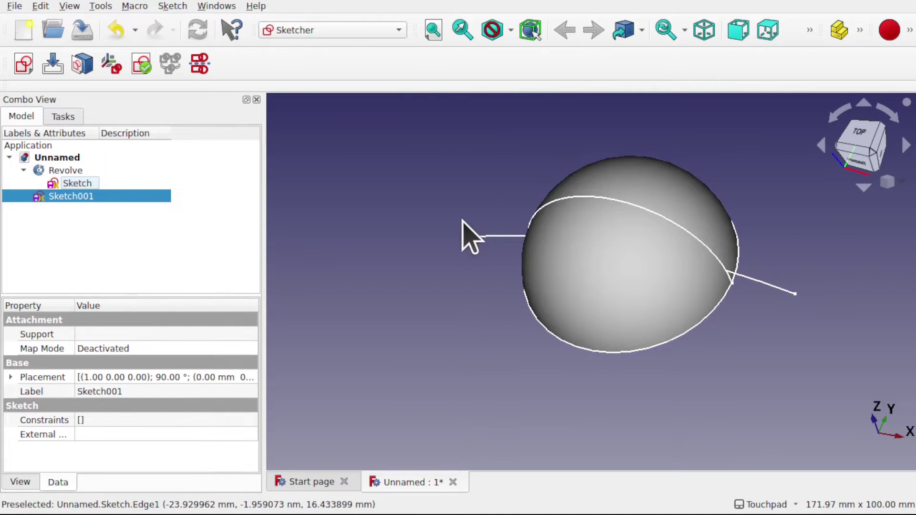
left_click(346, 31)
left_click(320, 262)
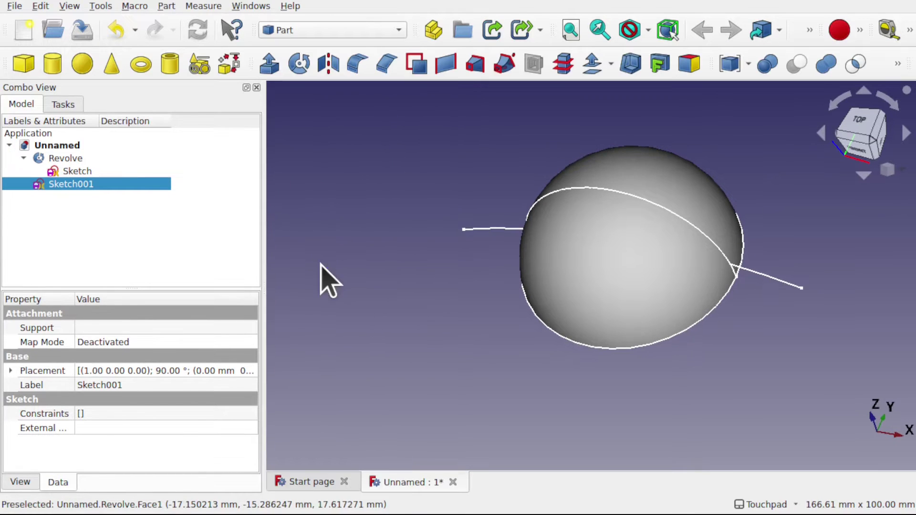
left_click(276, 72)
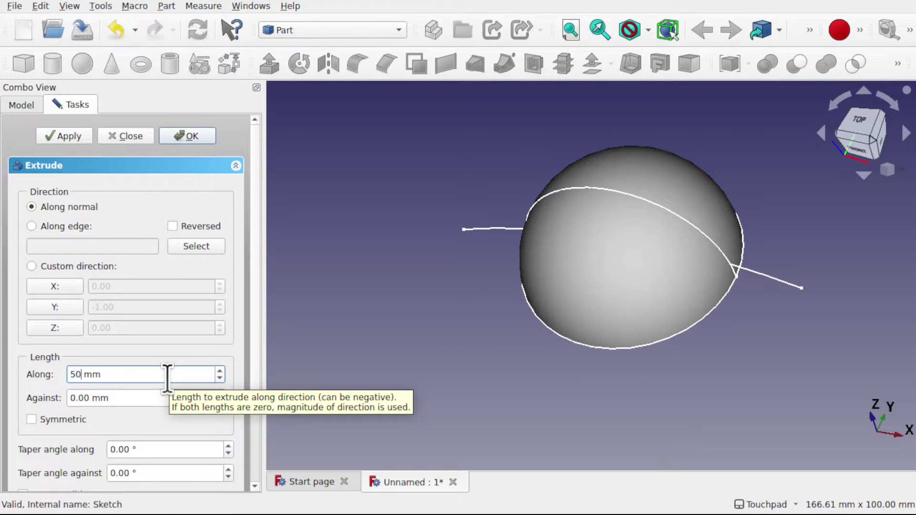
left_click(31, 419)
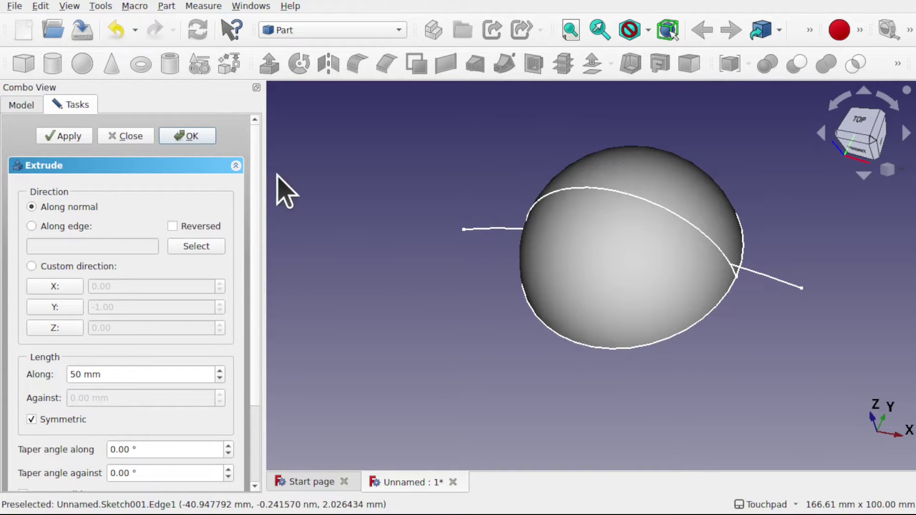
left_click(188, 137)
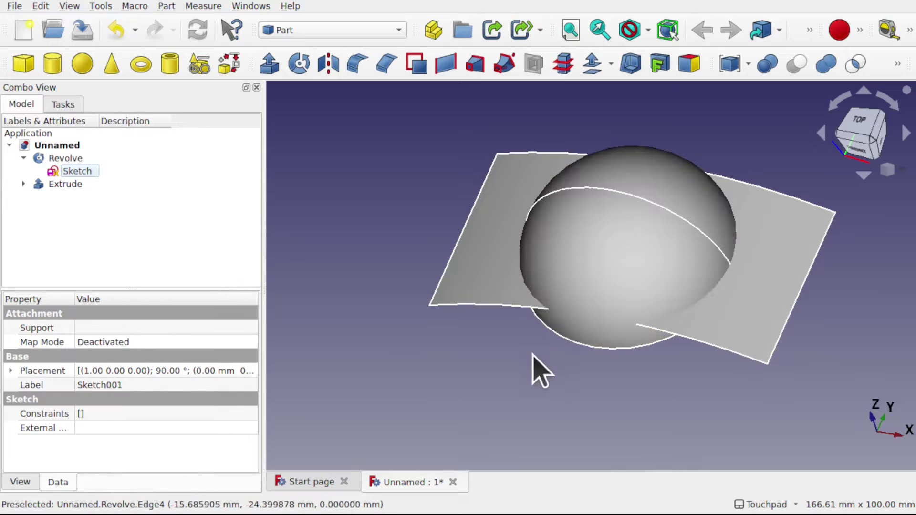
Set the extruded surface's forward length to 100 mm
left_click(67, 188)
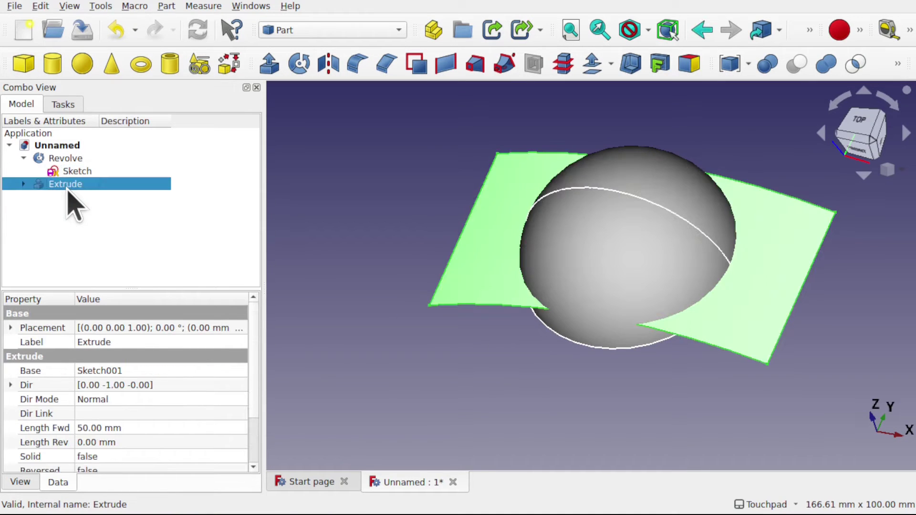
left_click(158, 428)
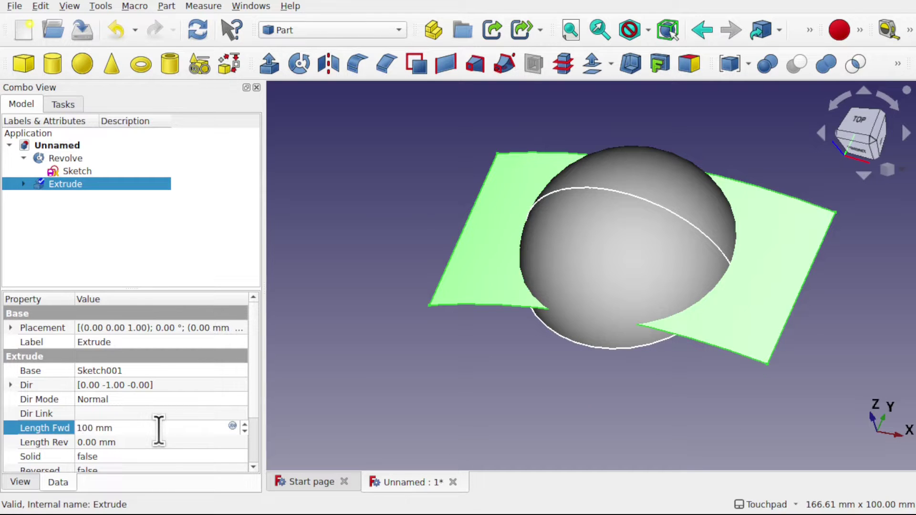
type("100")
key("Return")
Examine how the extruded surface intersects the dome from the front, from underneath and from the top
left_click_drag(588, 367, 598, 334, "alt")
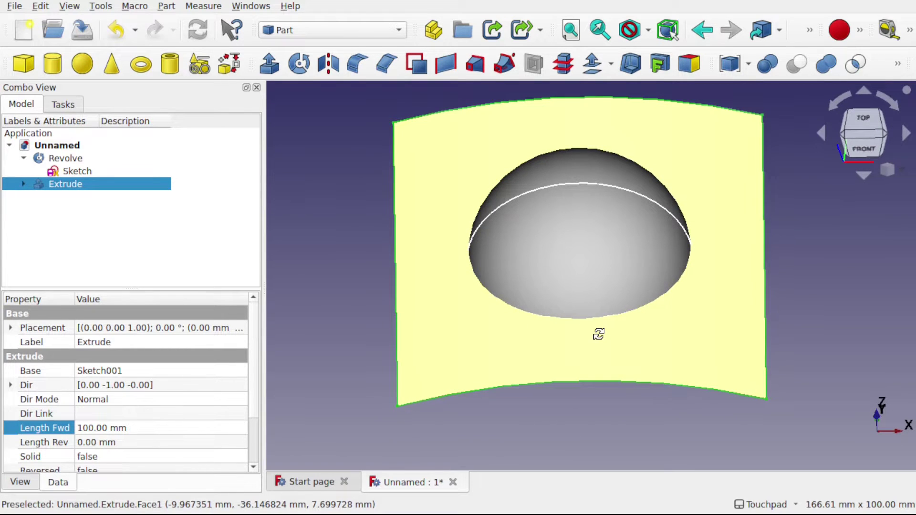
key("1")
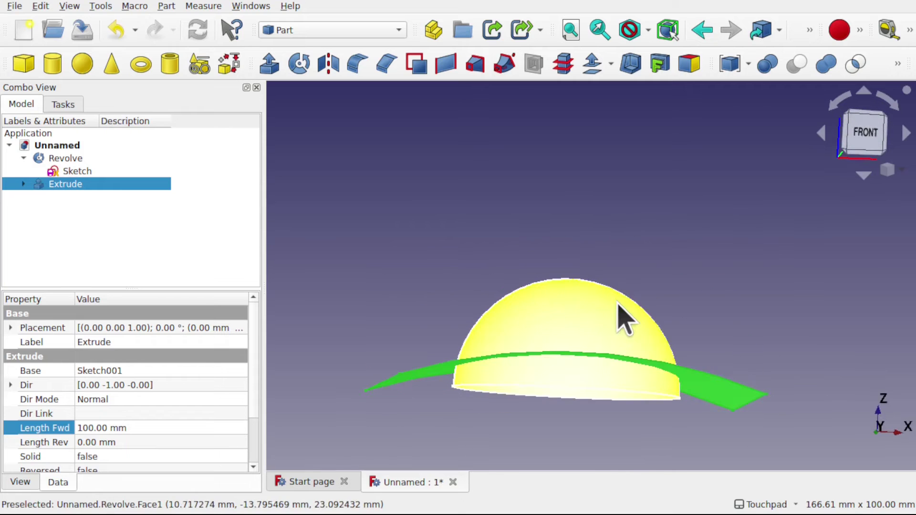
left_click_drag(620, 317, 601, 362, "alt")
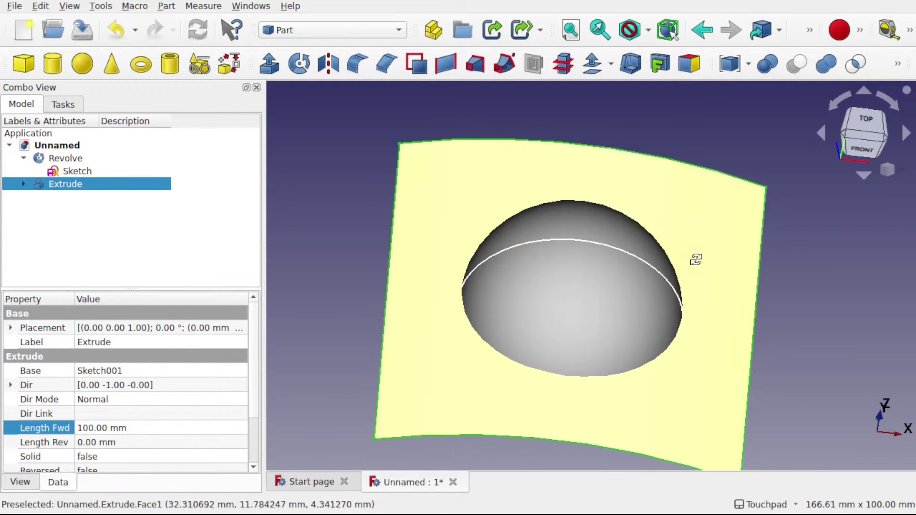
left_click_drag(696, 259, 548, 307, "alt")
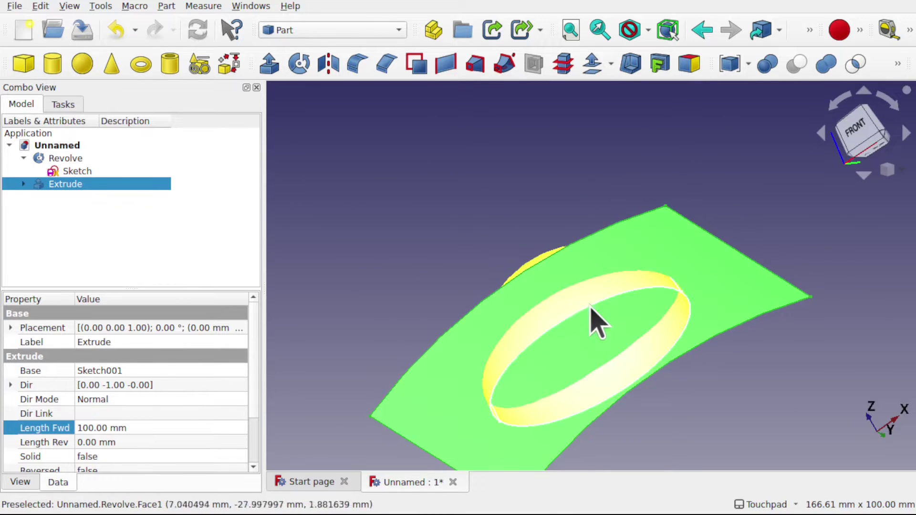
left_click_drag(654, 171, 802, 167, "alt")
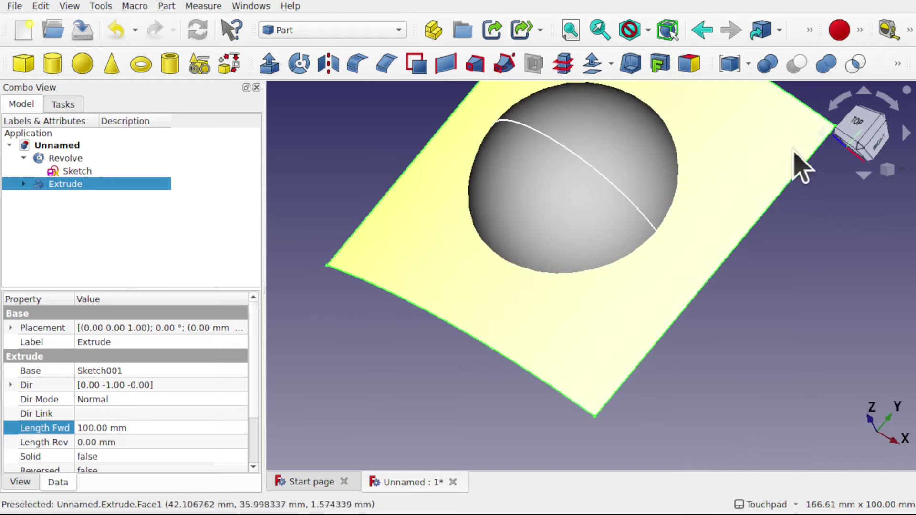
left_click(852, 128)
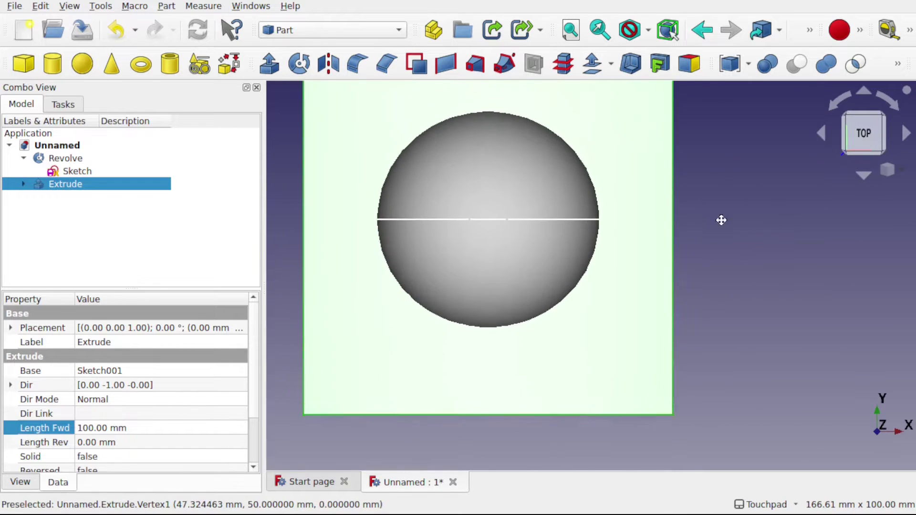
left_click_drag(720, 220, 772, 261, "shift")
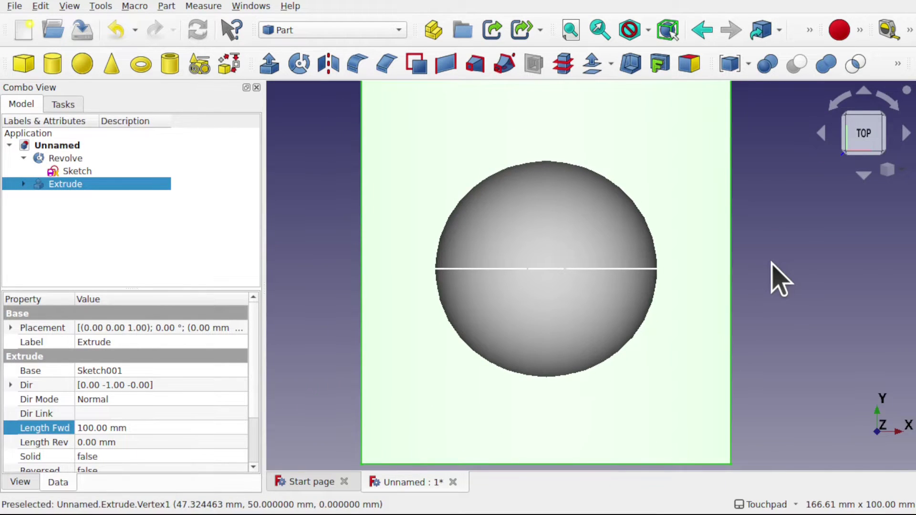
left_click(771, 263)
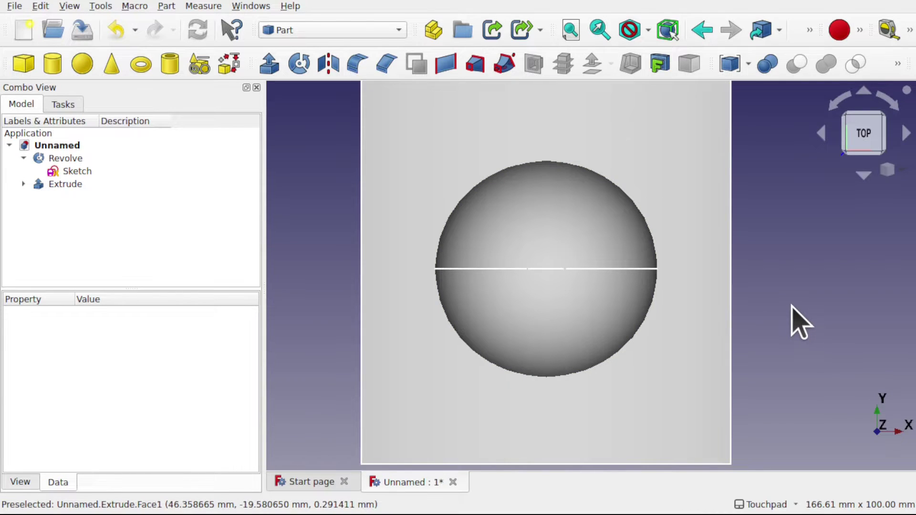
Create a new sketch on the XY plane with no offset, using the Sketcher workbench
left_click(307, 31)
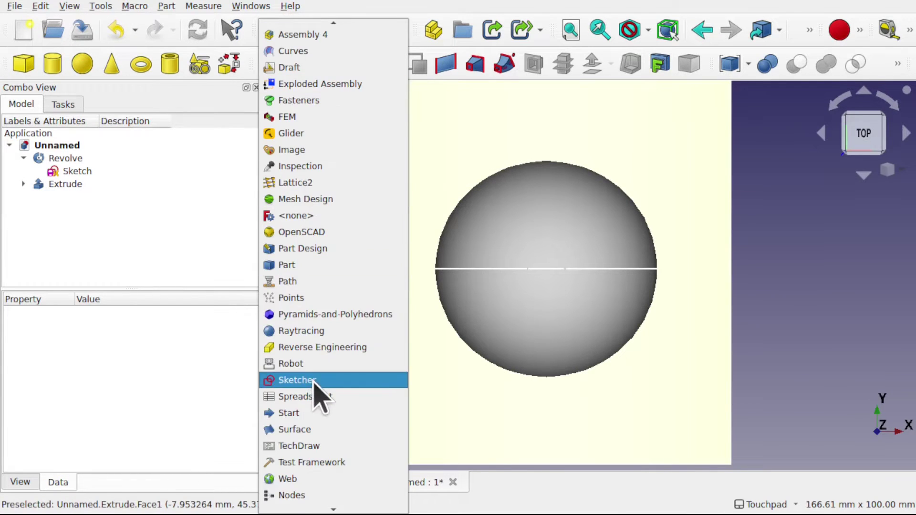
left_click(296, 380)
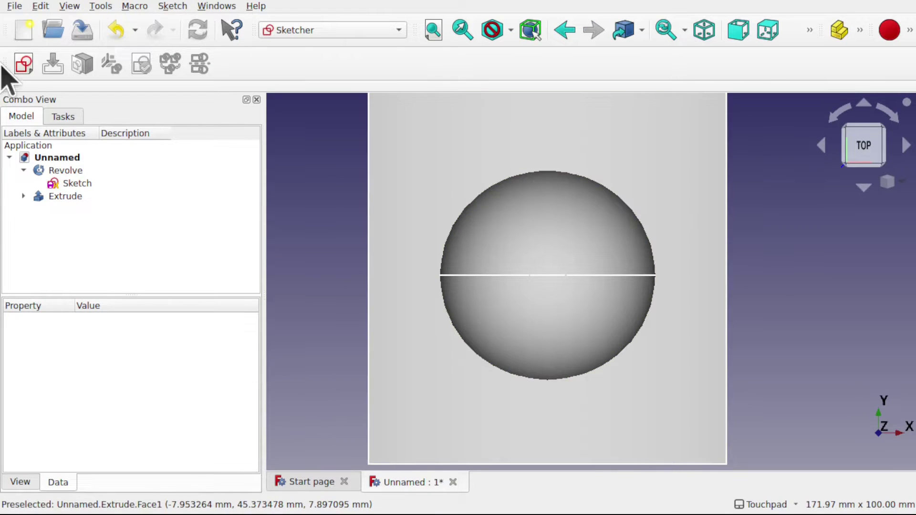
left_click(29, 72)
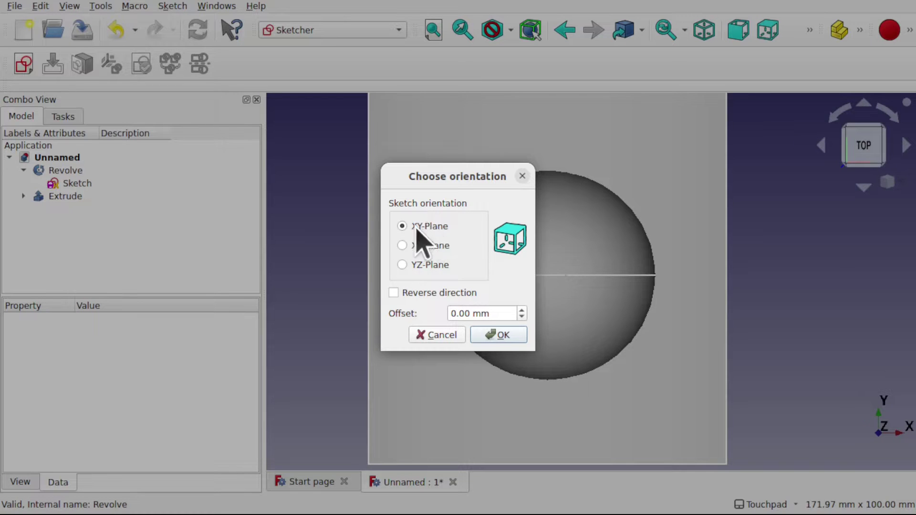
left_click(496, 335)
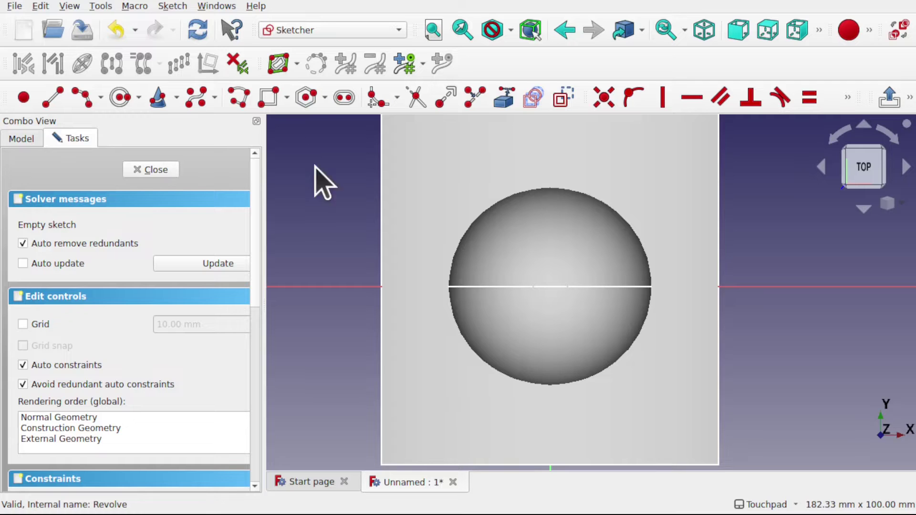
Draw a rounded rectangle about 82 by 84 mm with about 20 mm corner radii around the dome, and switch on the section view
scroll(400, 245, "down", 3)
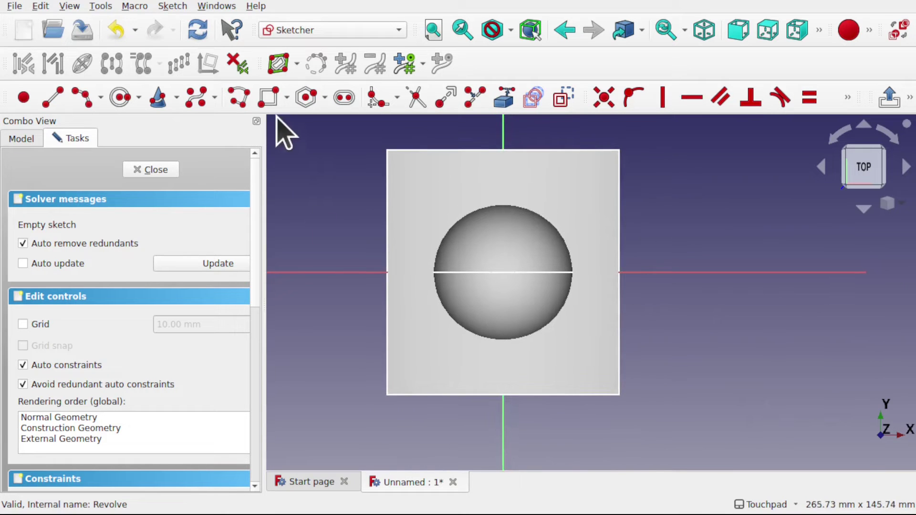
left_click(286, 98)
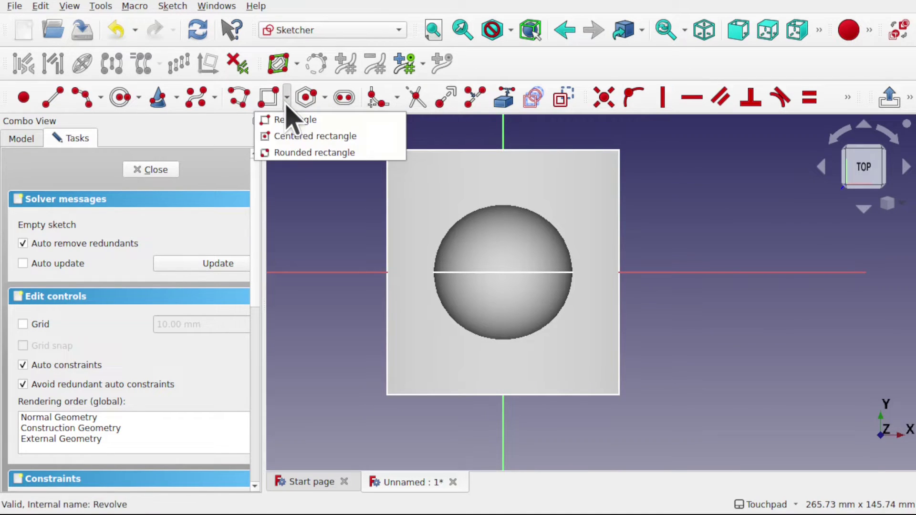
left_click(296, 153)
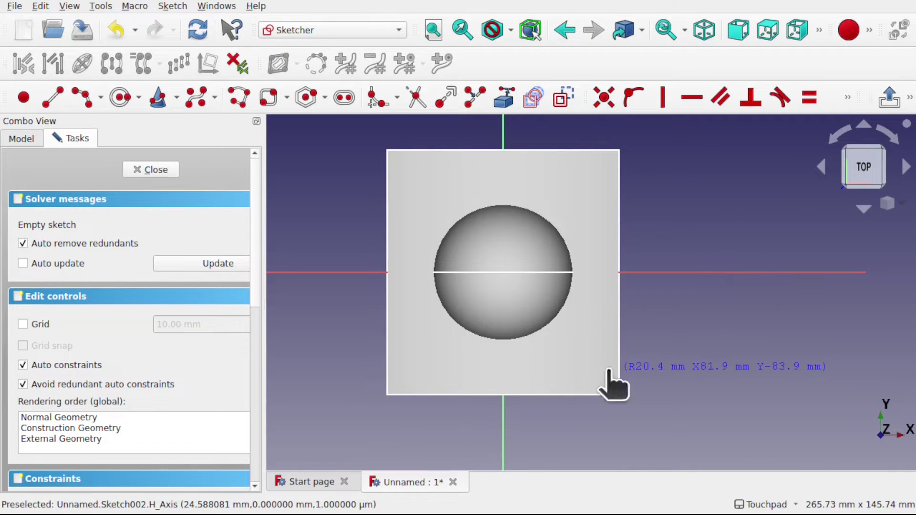
left_click(170, 6)
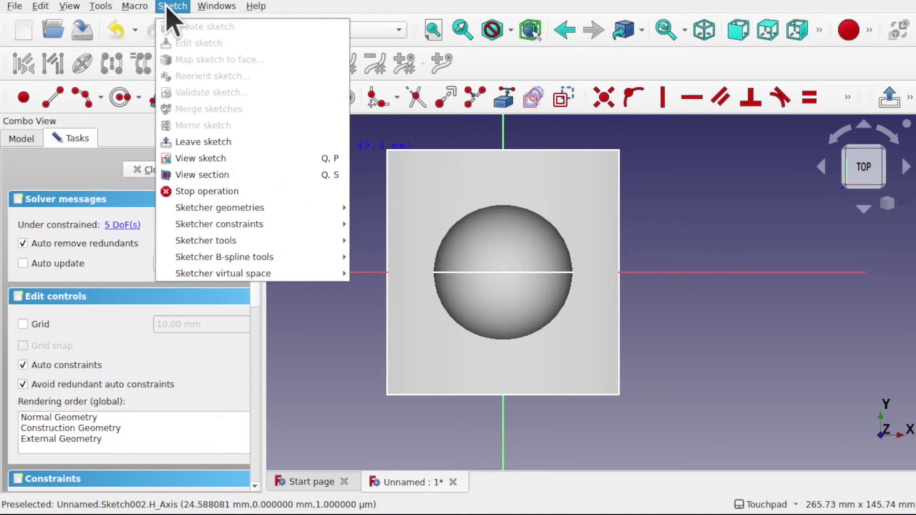
left_click(231, 176)
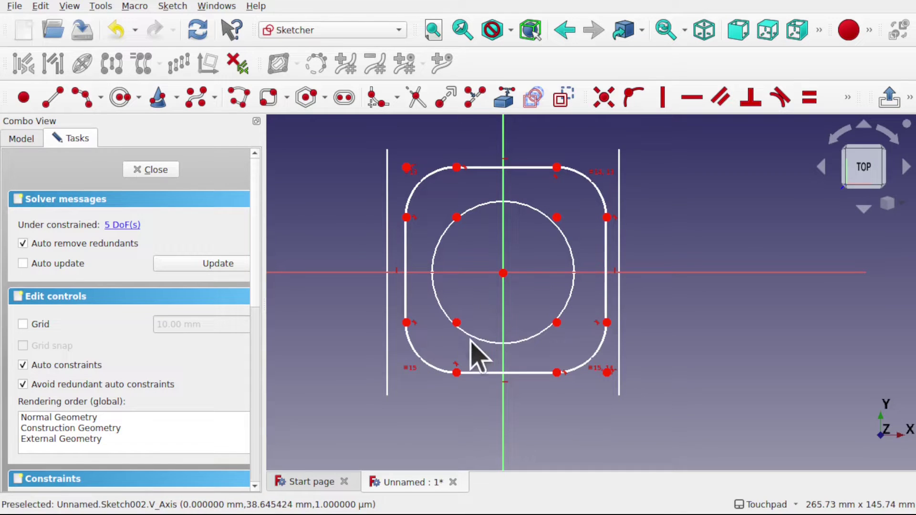
Constrain two diagonally opposite corner-arc centres of the rounded rectangle symmetric about the origin
left_click(457, 323)
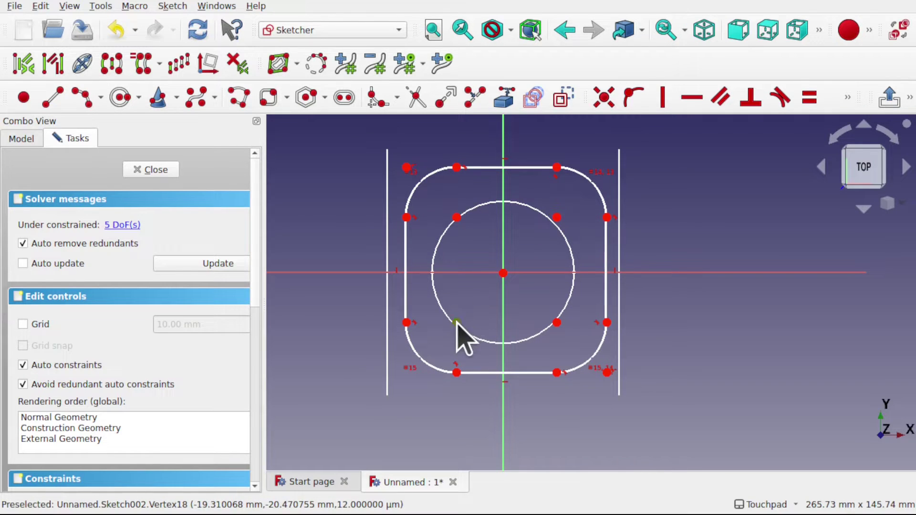
left_click(557, 218)
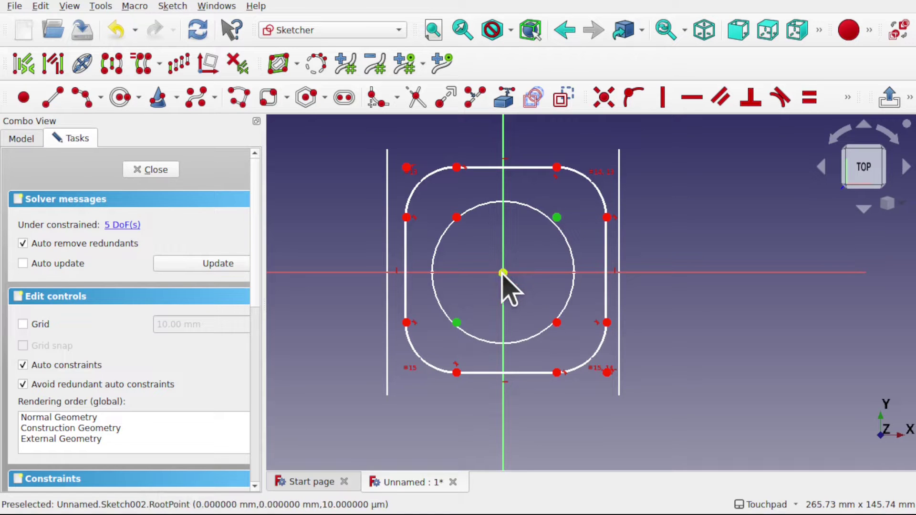
left_click(503, 272)
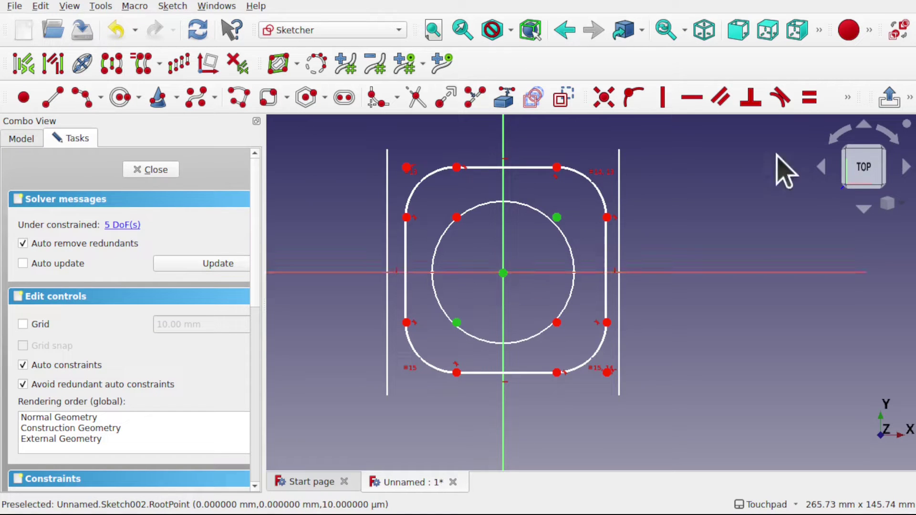
left_click(847, 99)
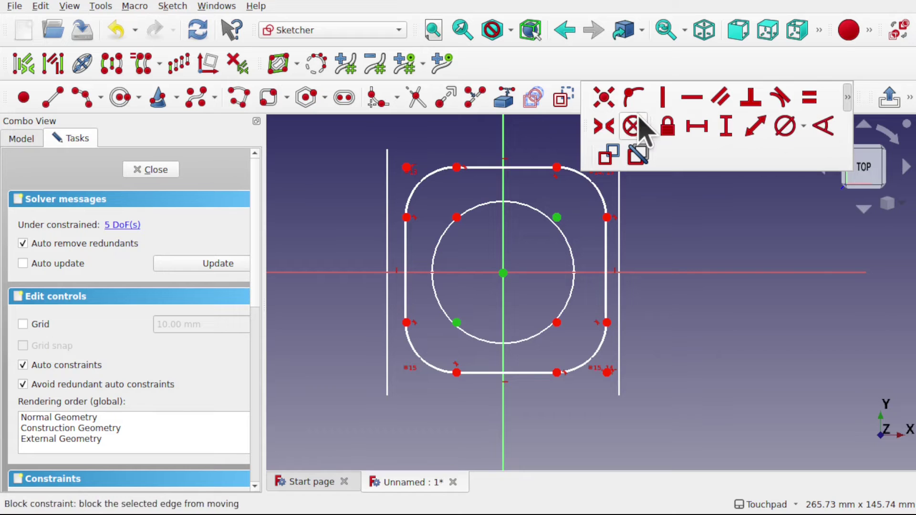
left_click(604, 127)
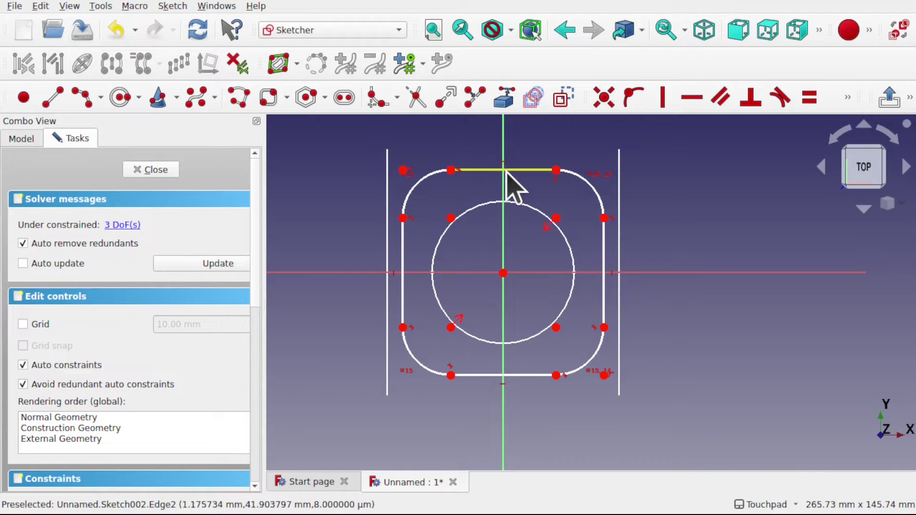
Stretch the rounded rectangle vertically and tighten its corners, keeping the outline inside the curved surface's edges
left_click_drag(508, 169, 507, 156)
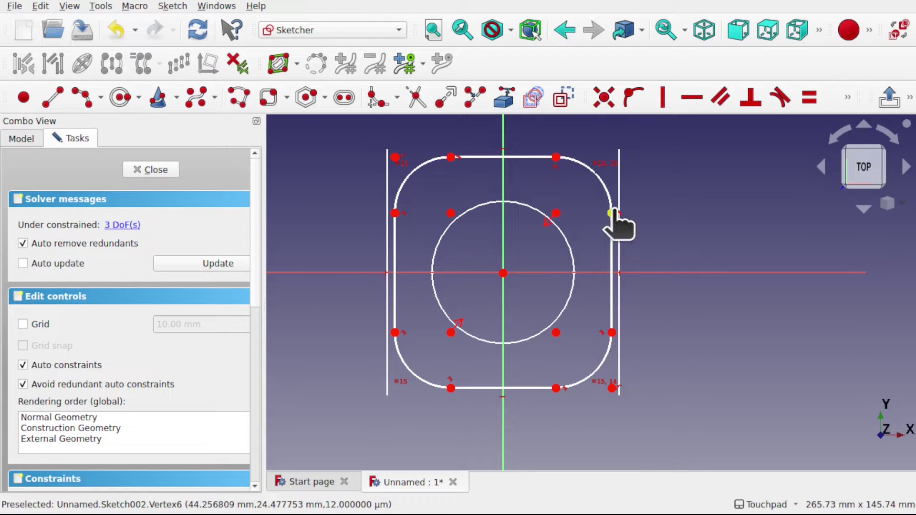
left_click_drag(612, 213, 604, 205)
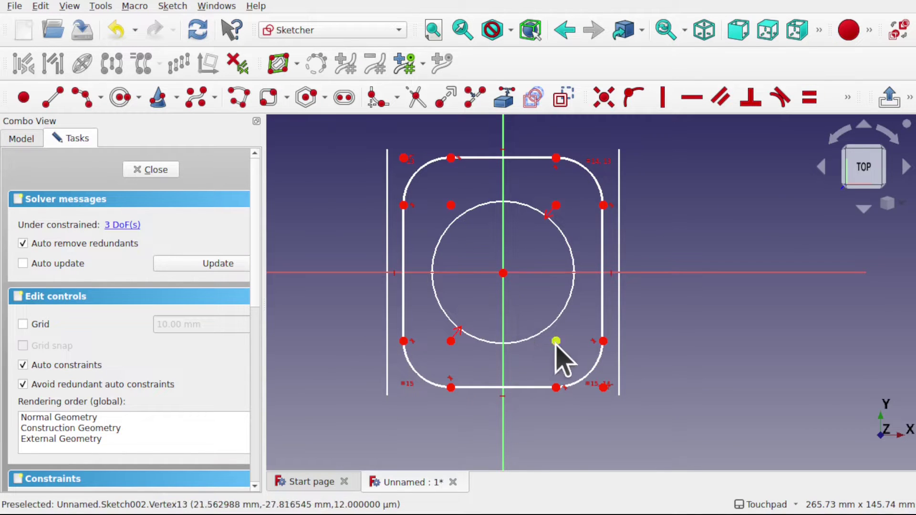
key("c")
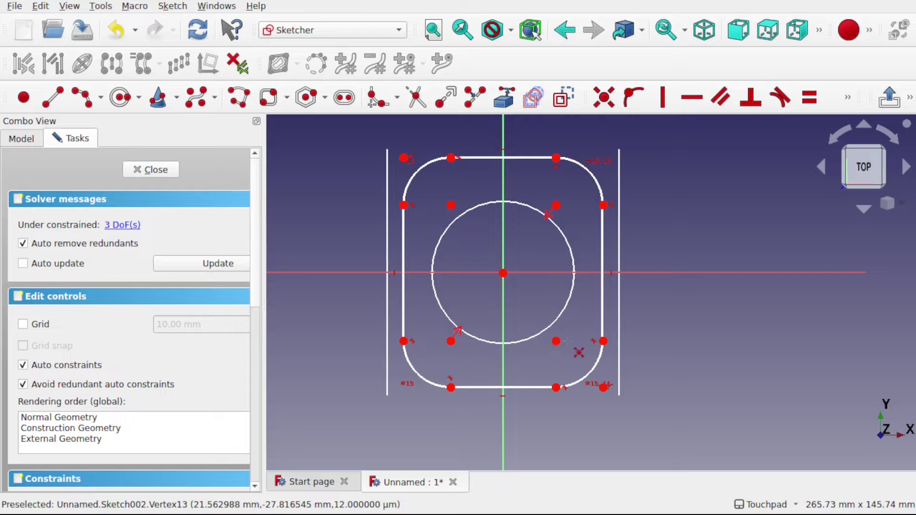
Switch off the section view, check the outline against the curved surface in 3D, and close the sketch
mouse_move(575, 352)
middle_mouse_down()
mouse_move(617, 264)
mouse_move(545, 300)
mouse_move(621, 358)
mouse_move(513, 320)
mouse_move(394, 224)
middle_mouse_up()
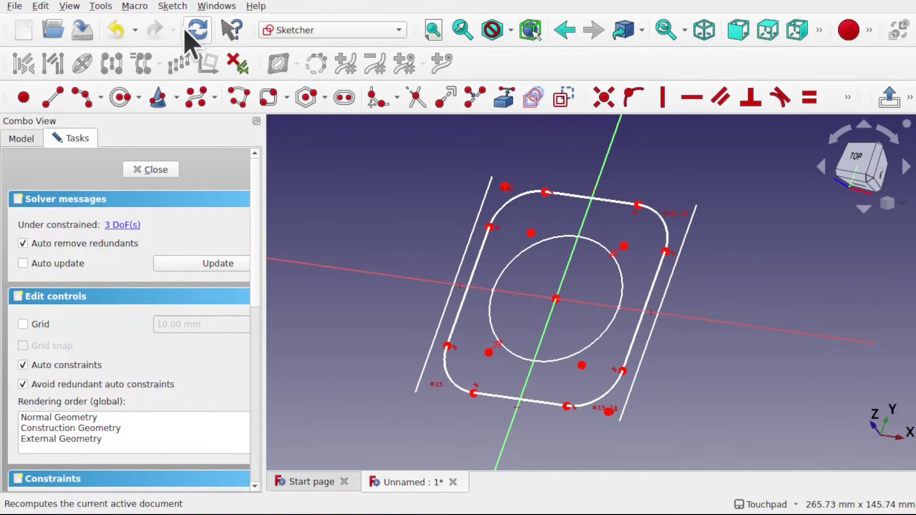
left_click(175, 11)
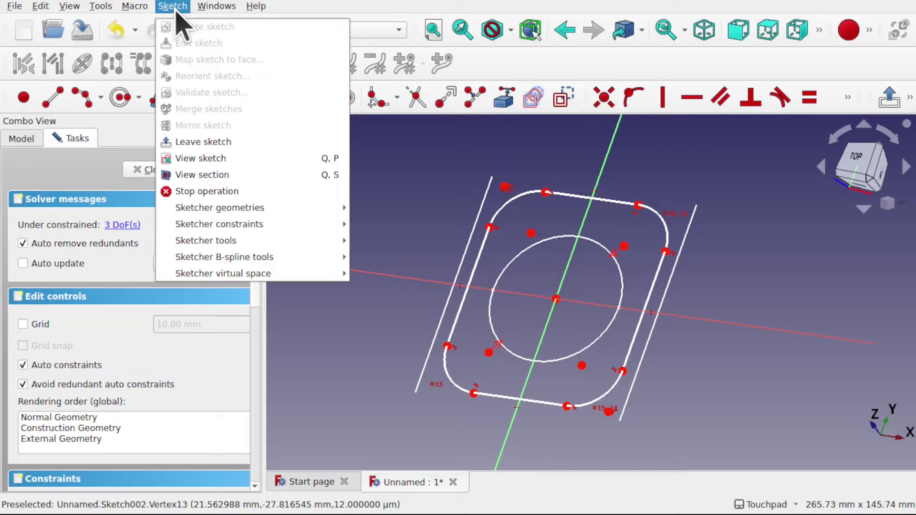
left_click(227, 176)
mouse_move(579, 224)
left_mouse_down()
mouse_move(599, 145)
mouse_move(549, 215)
mouse_move(483, 344)
left_mouse_up()
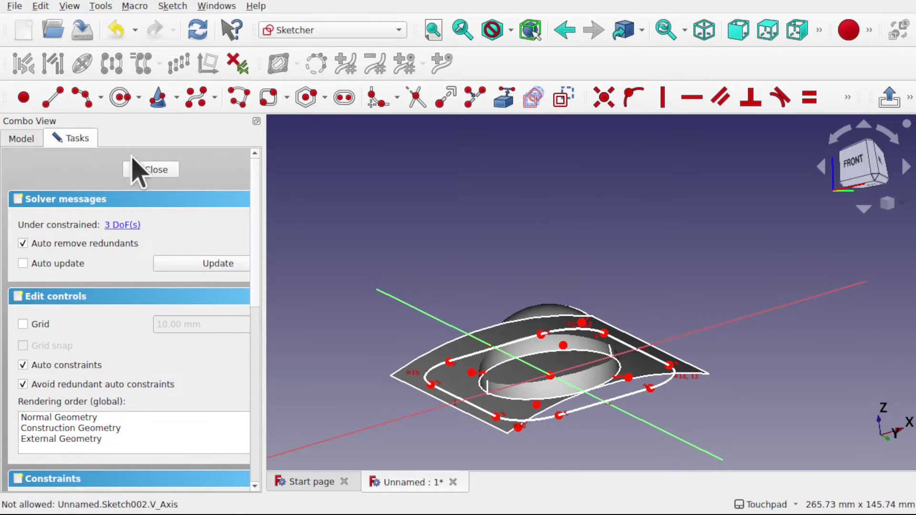
left_click(151, 170)
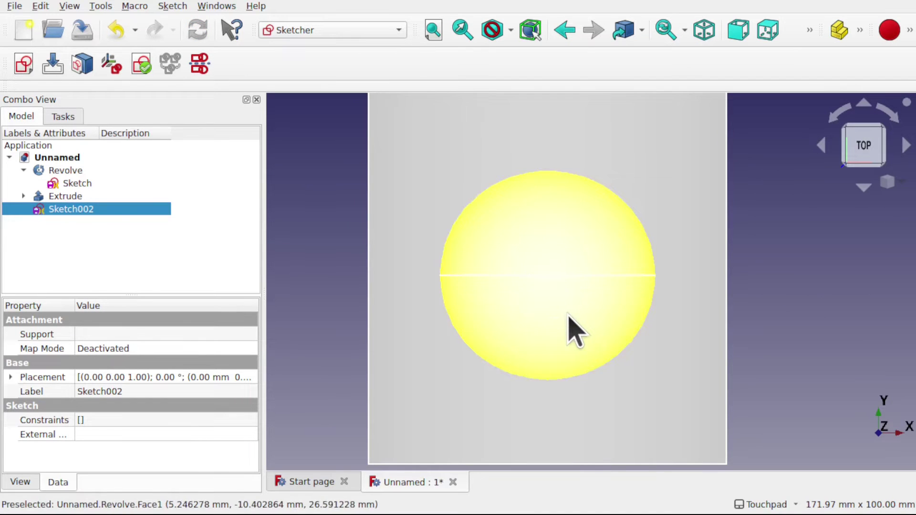
Extrude the rounded rectangle sketch 15 mm along its normal, using the Part workbench
left_click_drag(620, 334, 682, 346)
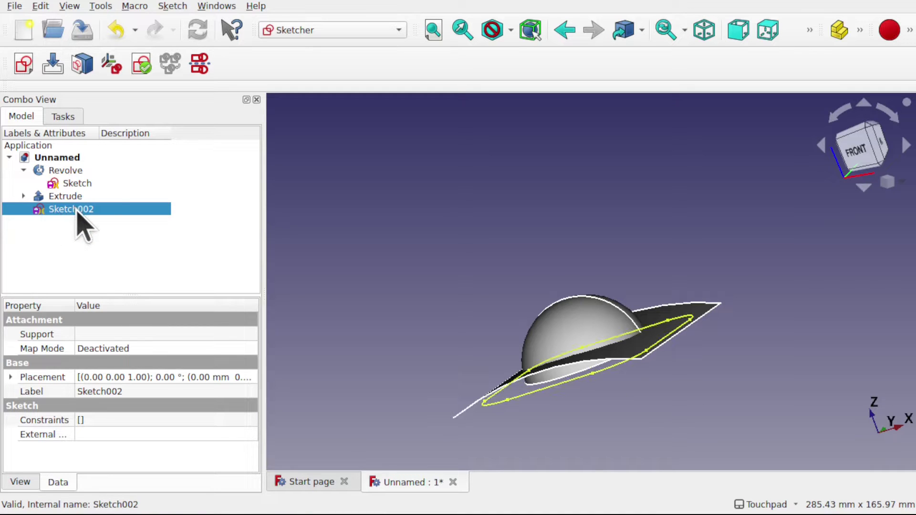
left_click(338, 33)
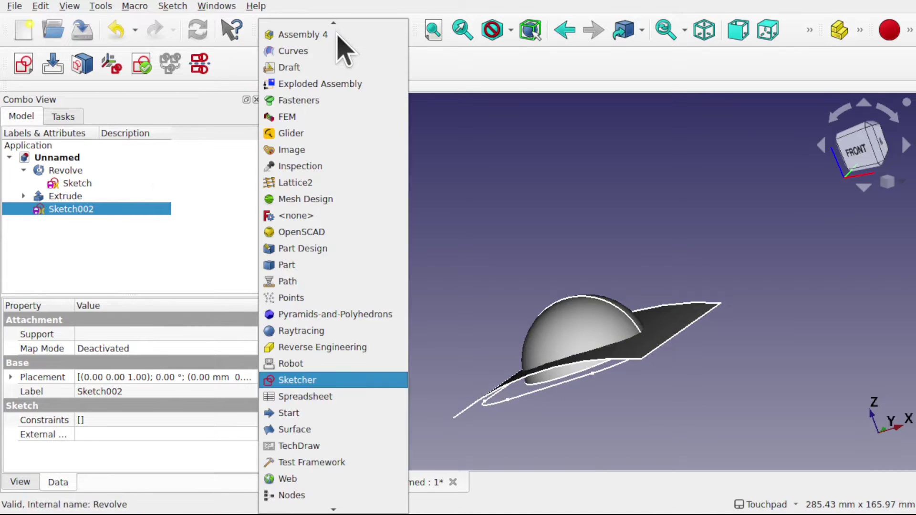
left_click(314, 263)
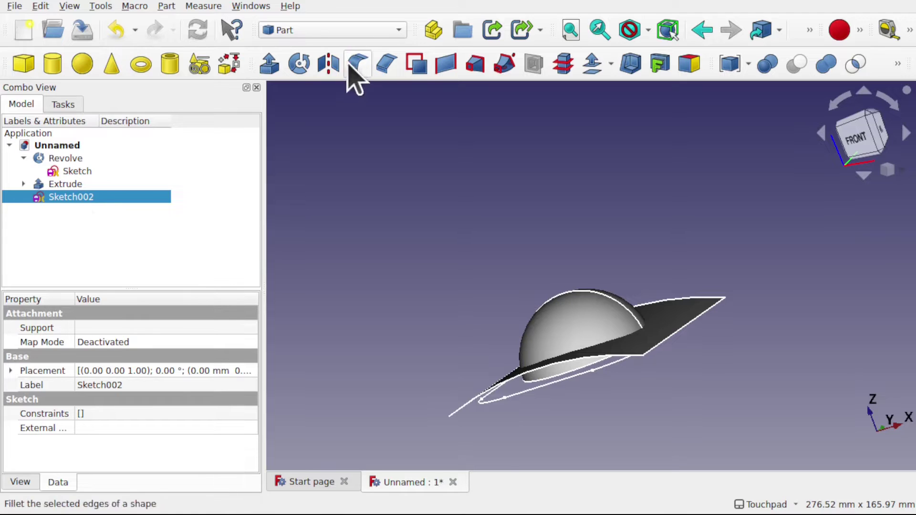
left_click(279, 72)
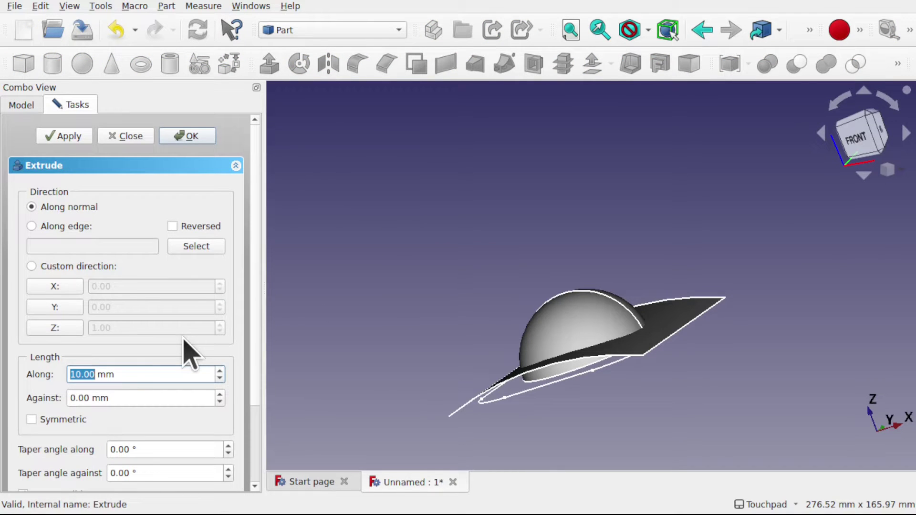
key("Return")
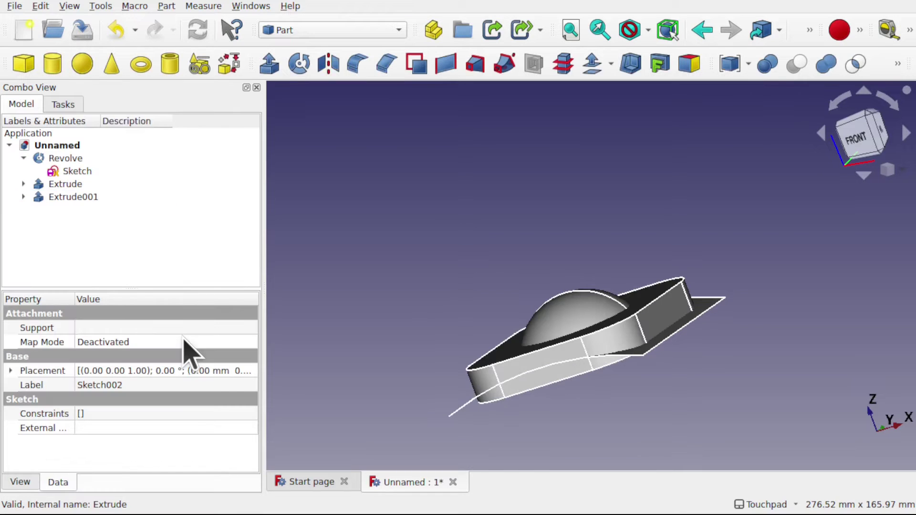
Set the rounded rectangle extrusion's Solid property to false so only its side walls remain
middle_click_drag(480, 315, 532, 289)
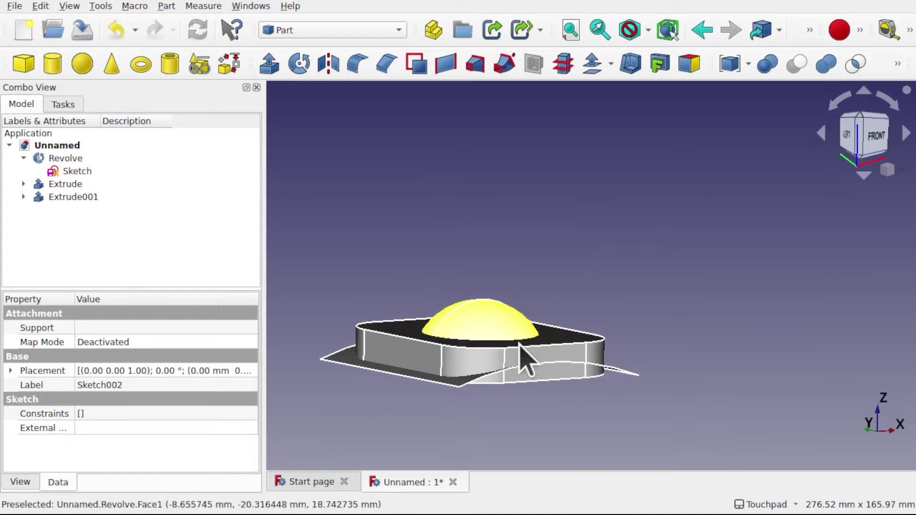
middle_click_drag(523, 358, 634, 315)
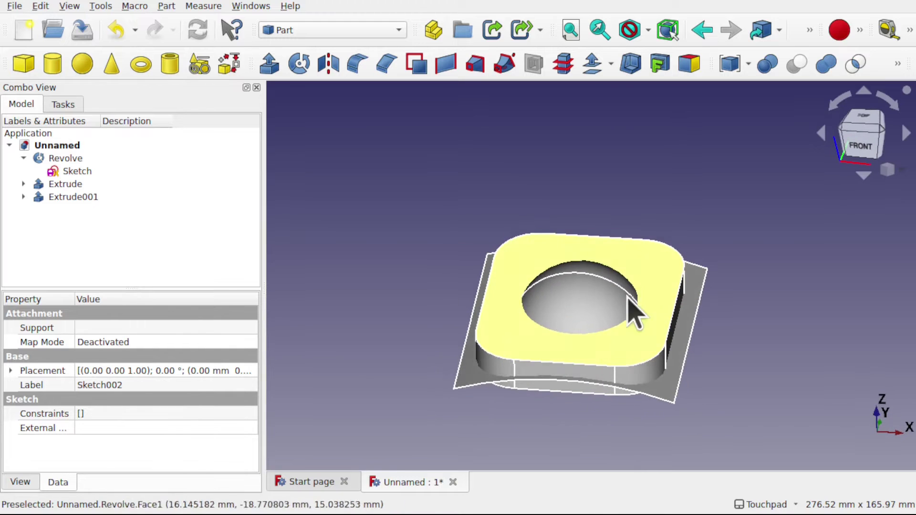
left_click(655, 328)
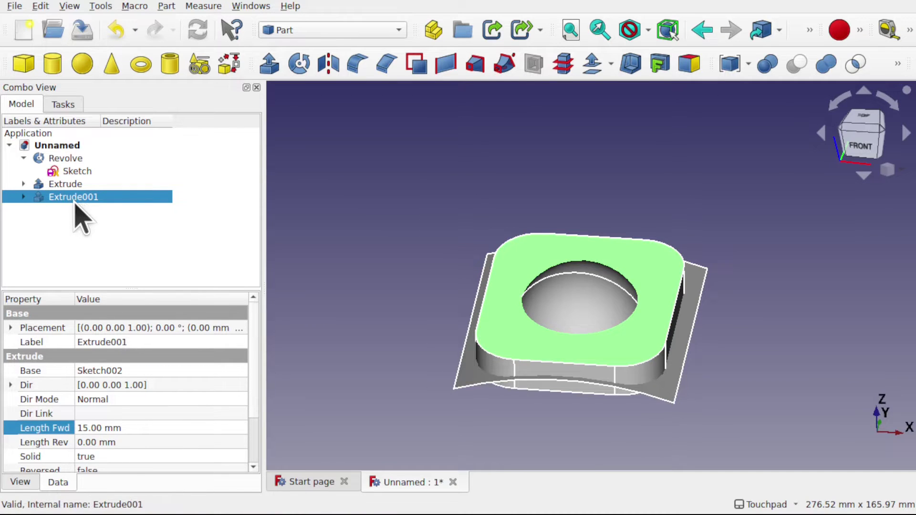
left_click(118, 455)
left_click(125, 441)
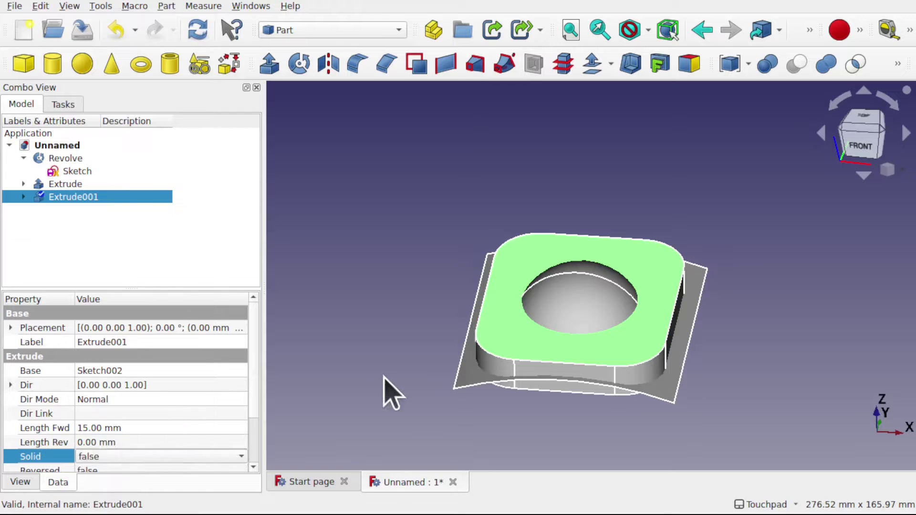
left_click(388, 388)
Split the extruded curved surface with the rounded rectangle side walls, using the Part workbench's Slice apart operation
middle_click_drag(494, 334, 500, 374)
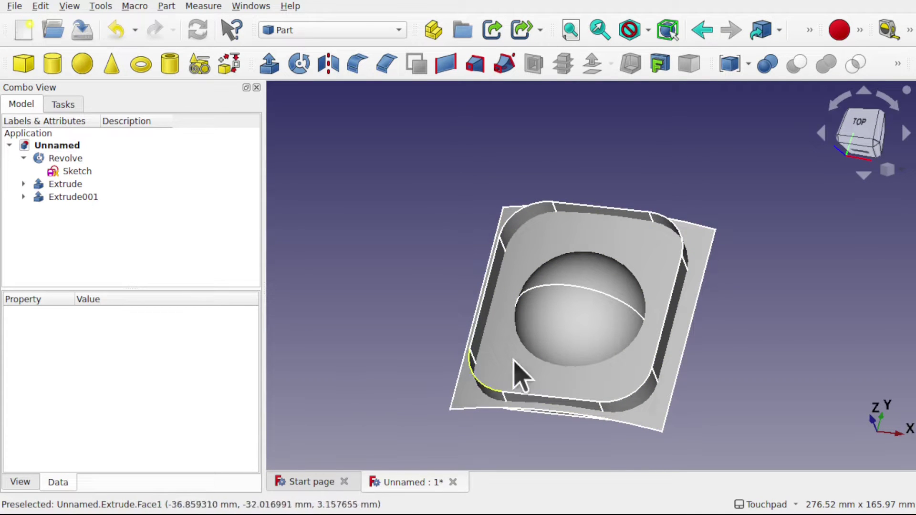
middle_click_drag(513, 373, 606, 249)
middle_click_drag(615, 375, 537, 381)
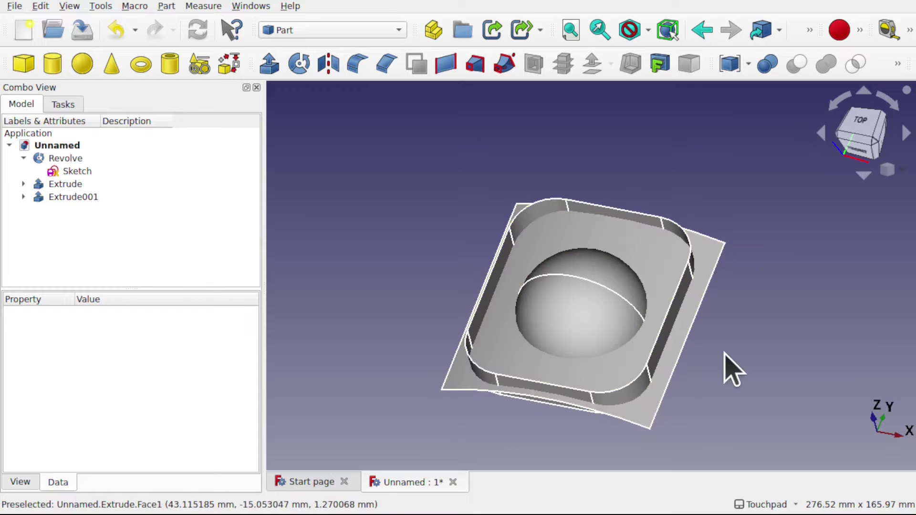
middle_click_drag(724, 353, 696, 348)
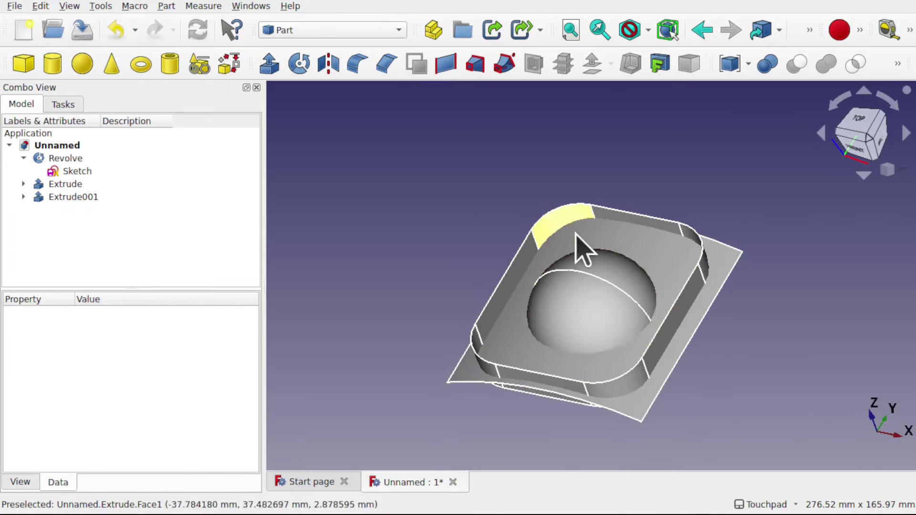
left_click(666, 248)
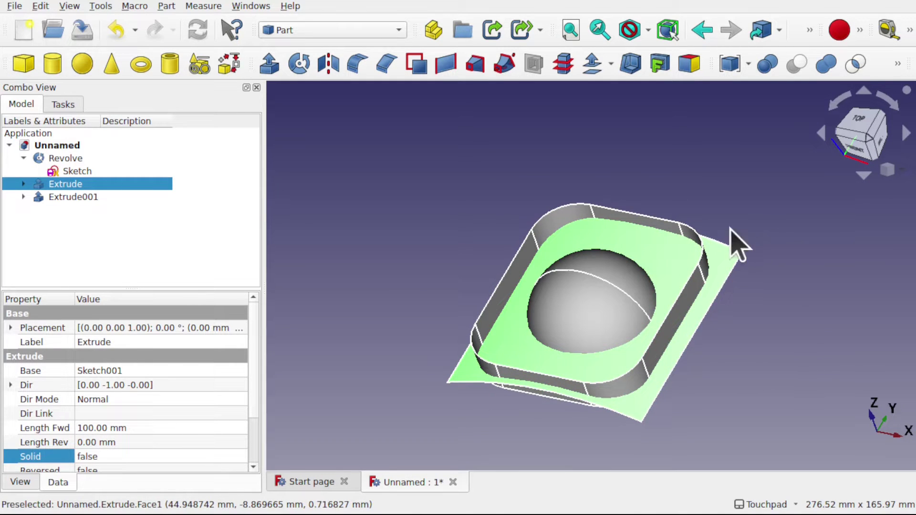
left_click(670, 349, "ctrl")
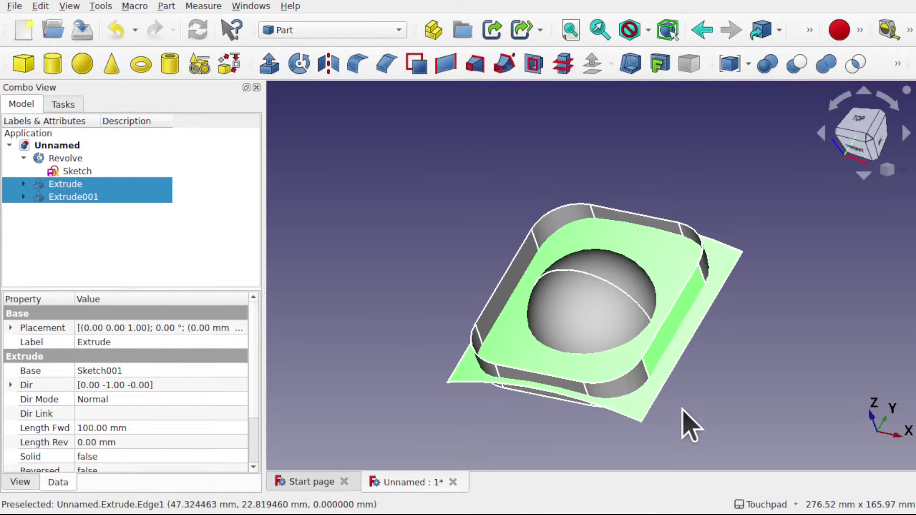
left_click_drag(708, 381, 732, 414, "alt")
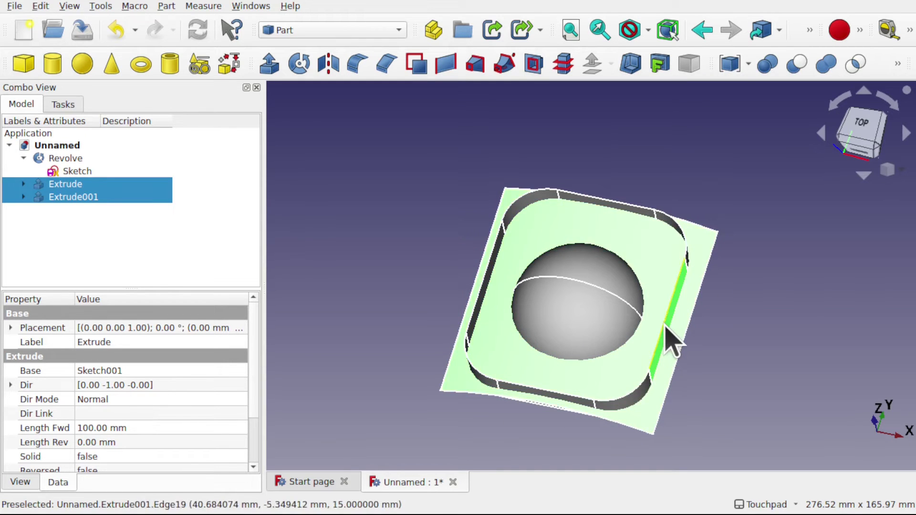
left_click(166, 6)
mouse_move(259, 279)
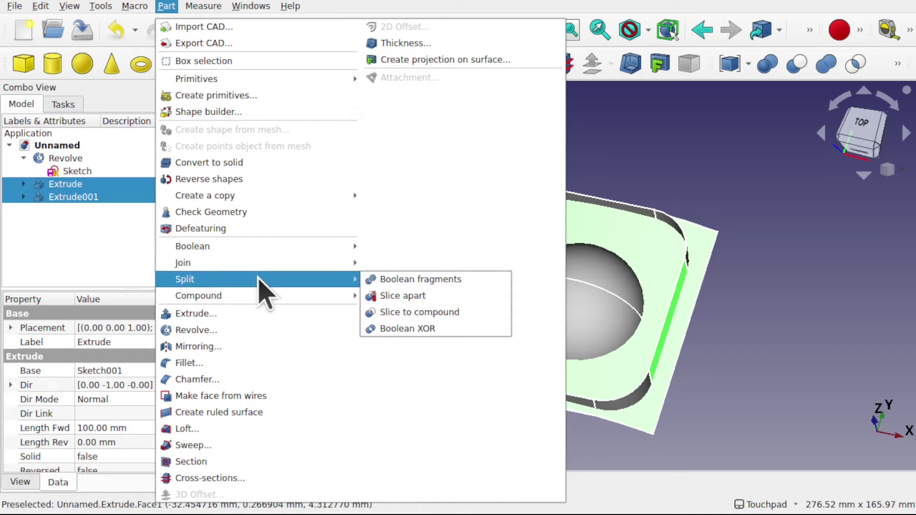
left_click(413, 295)
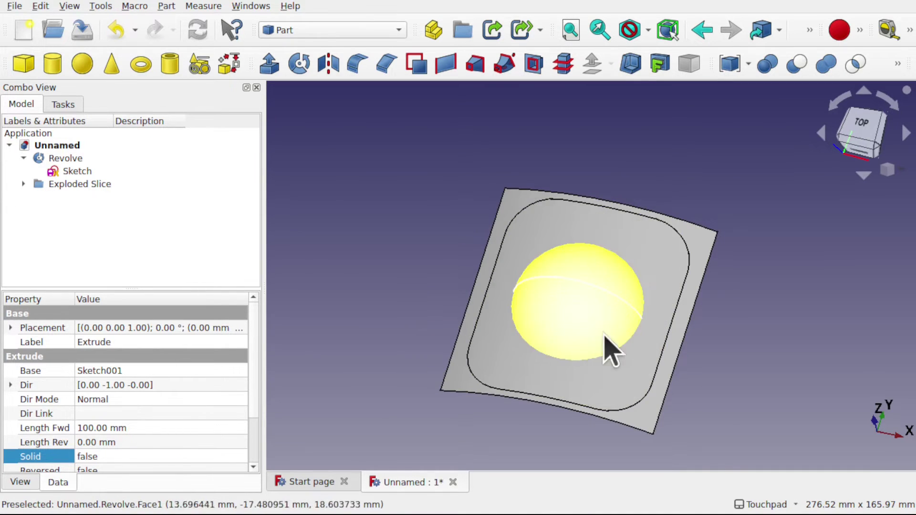
Rename the inner rounded-rectangle piece of the sliced curved surface as PanelSlice
left_click_drag(609, 348, 630, 344, "alt")
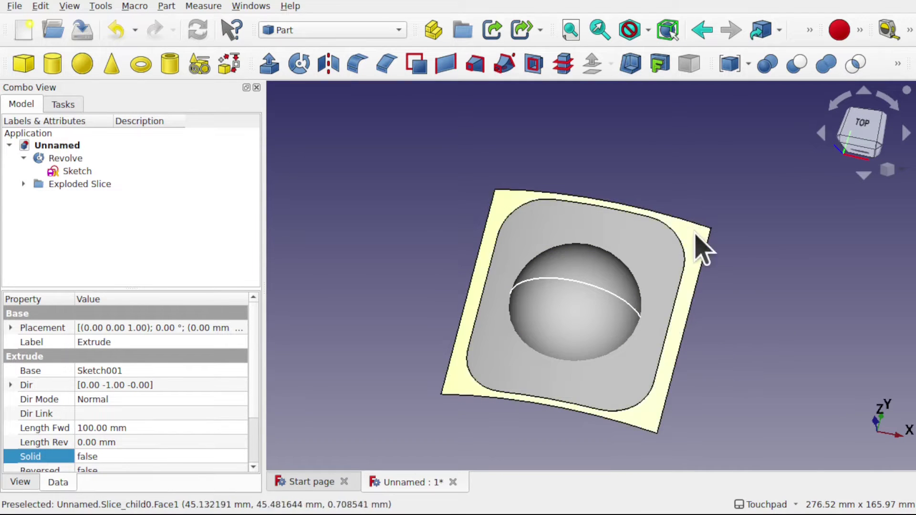
left_click(645, 324)
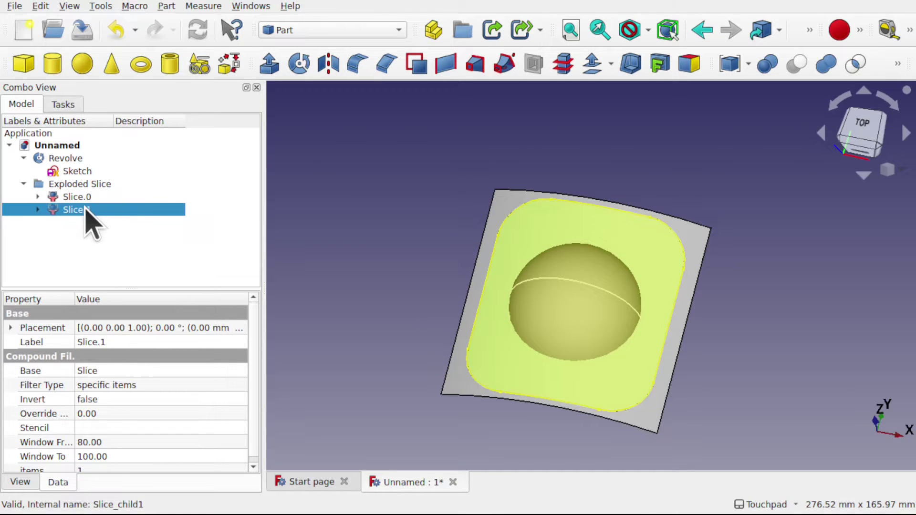
right_click(89, 224)
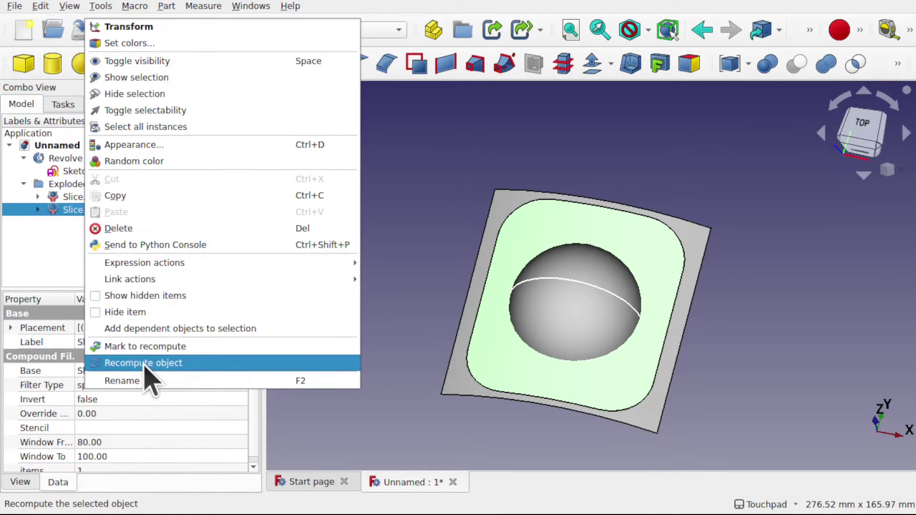
left_click(172, 382)
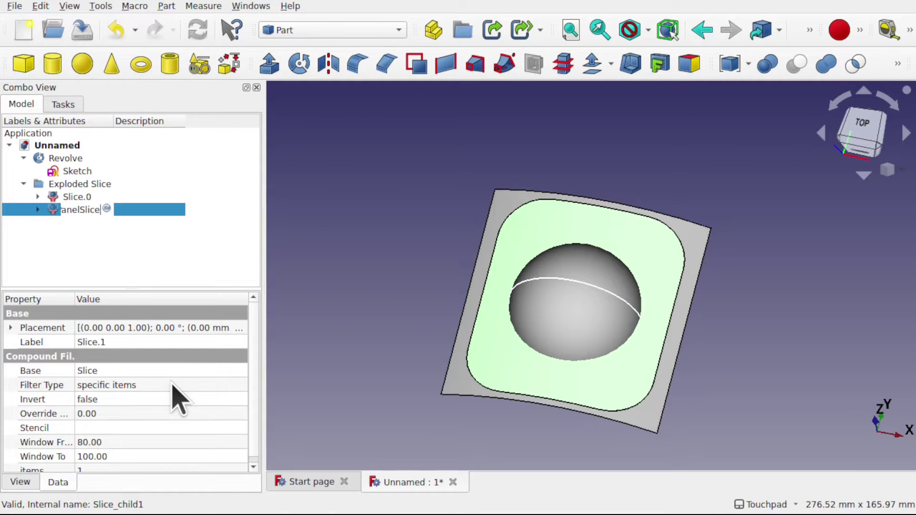
Hide the outer leftover piece of the curved surface, Slice.0, leaving PanelSlice shown around the dome
left_click(76, 200)
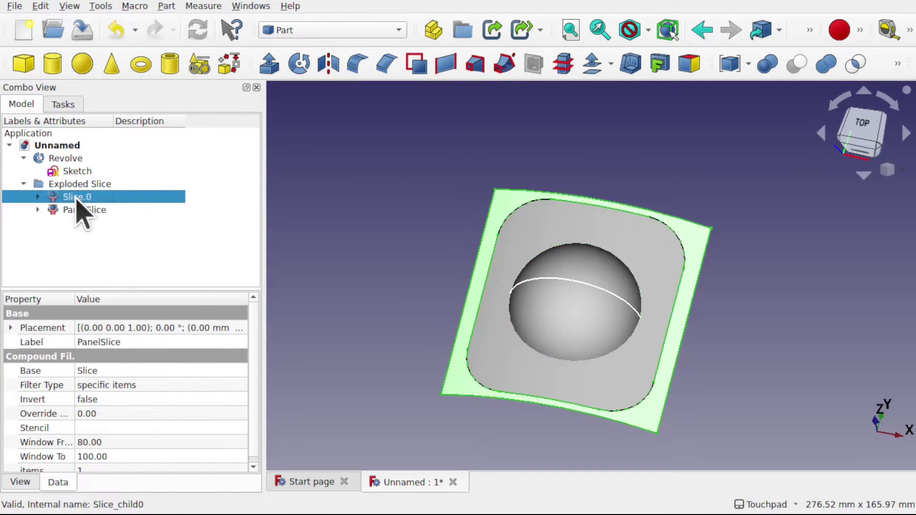
left_click(490, 174)
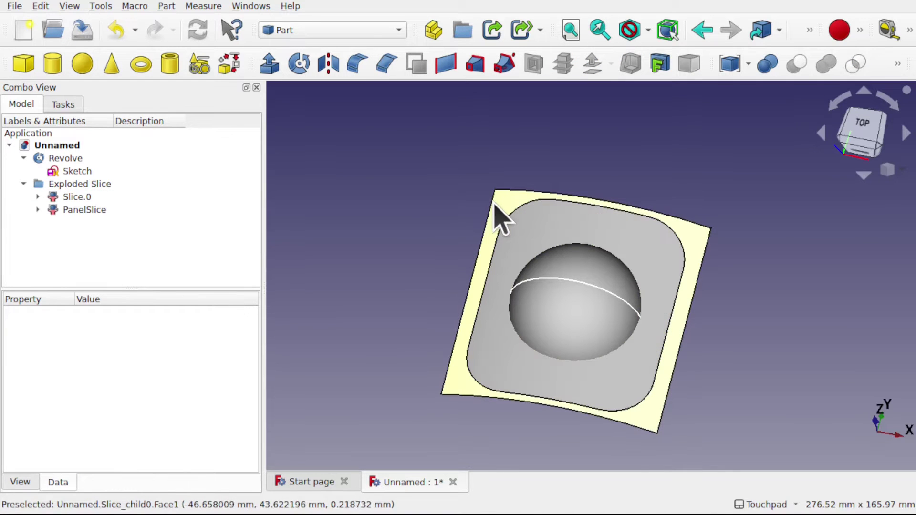
left_click(496, 205)
key("space")
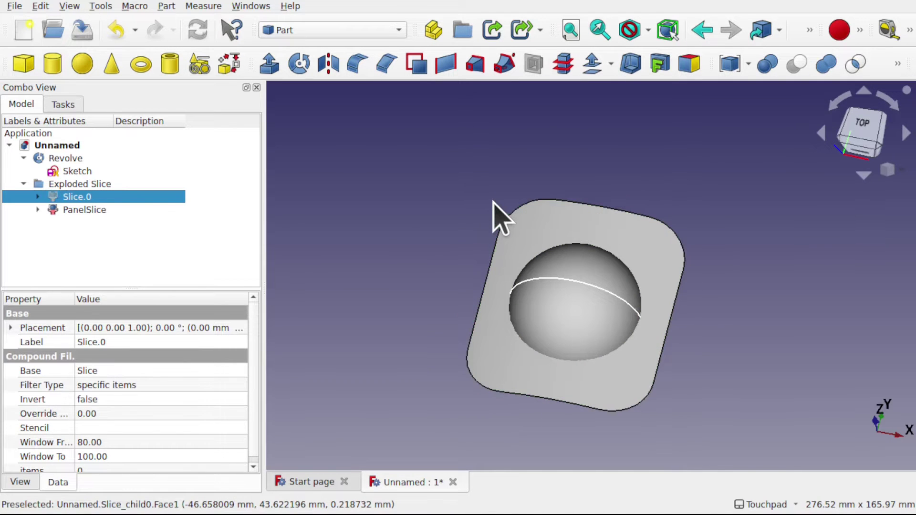
Inspect where the dome passes through PanelSlice, and slice PanelSlice apart using the revolved dome as the cutter
left_click_drag(658, 352, 670, 258, "alt")
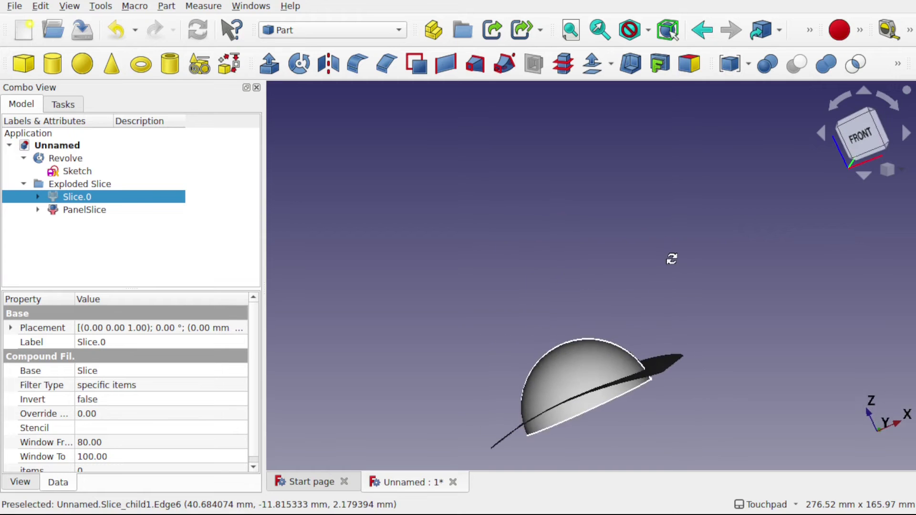
left_click_drag(729, 342, 644, 211, "alt")
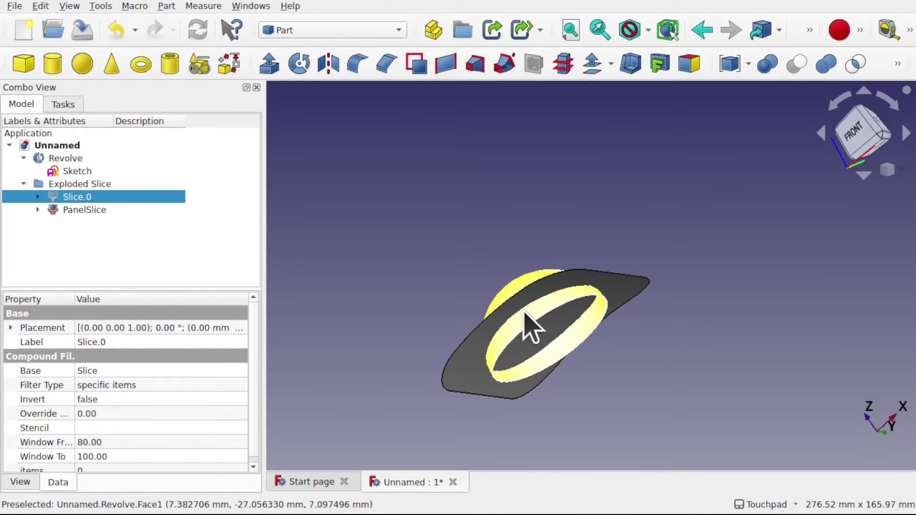
scroll(528, 321, "up", 3)
scroll(527, 320, "up", 1)
left_click_drag(528, 321, 609, 364, "alt")
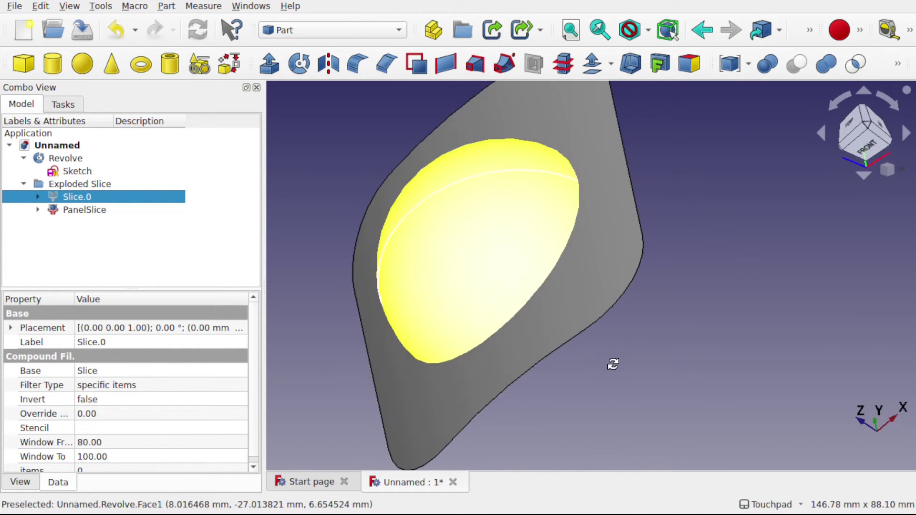
left_click(462, 282)
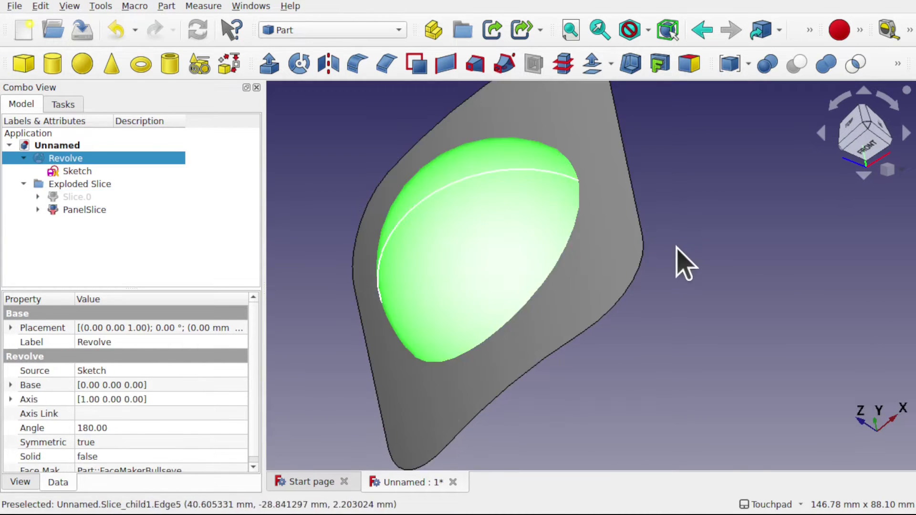
left_click(682, 260)
left_click(602, 274)
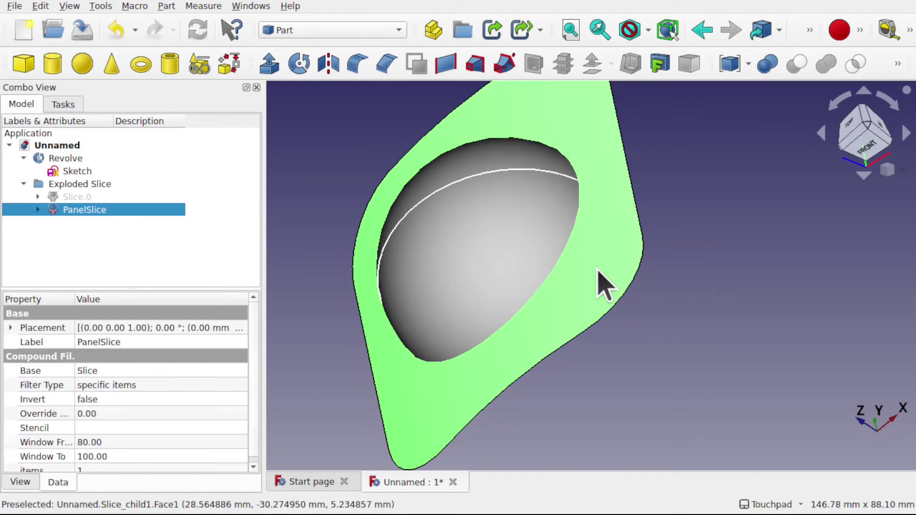
left_click_drag(598, 270, 588, 246, "alt")
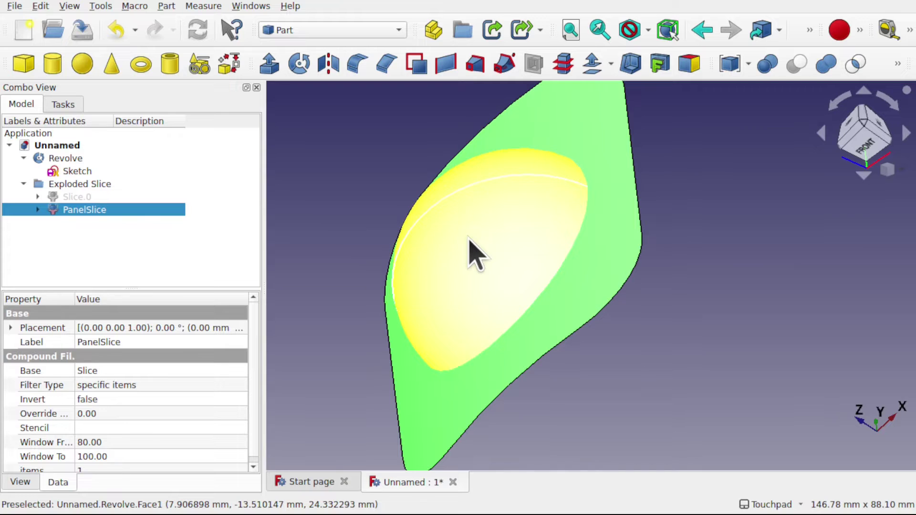
left_click(468, 237, "ctrl")
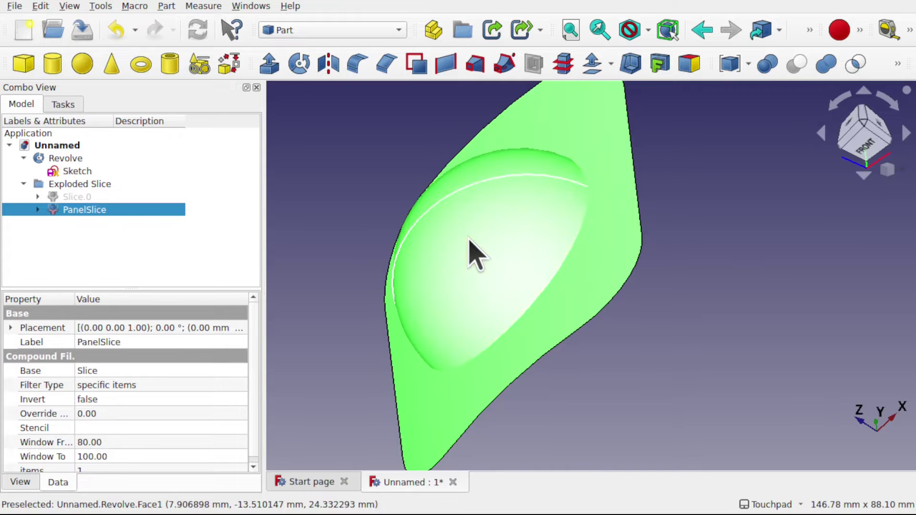
left_click(166, 7)
mouse_move(282, 285)
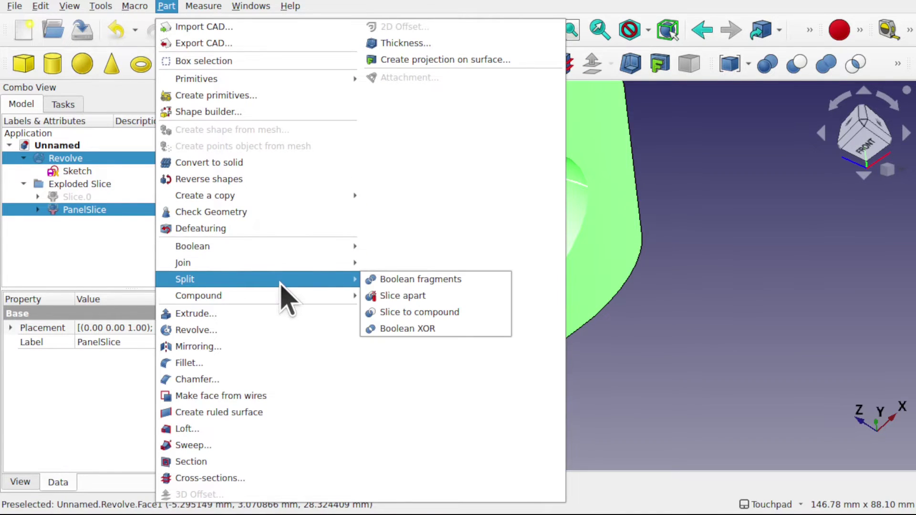
left_click(398, 295)
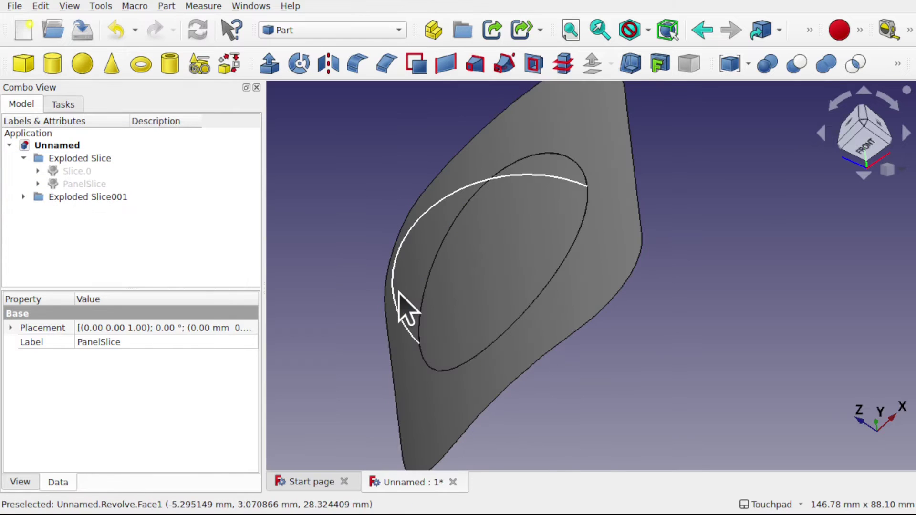
Hide the round piece cut from the middle of the panel by the dome, Slice001.1
left_click_drag(399, 292, 597, 268, "alt")
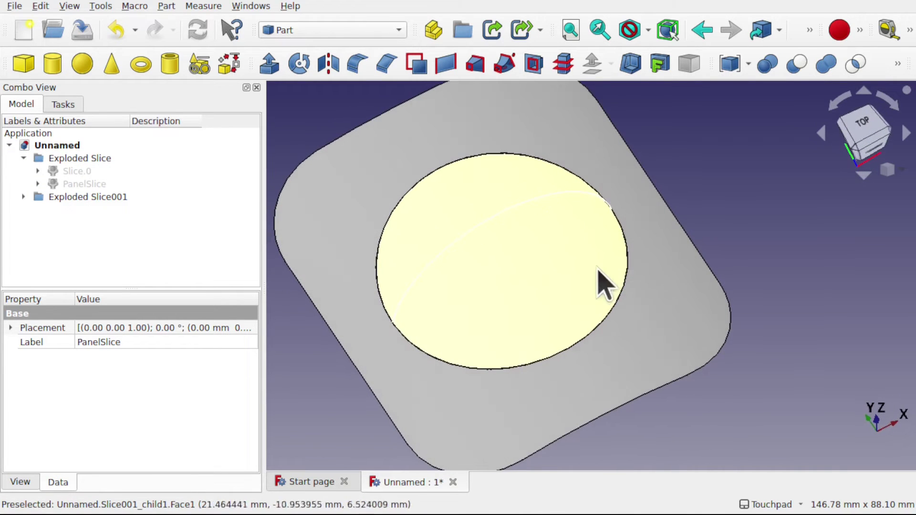
left_click_drag(517, 225, 496, 313, "alt")
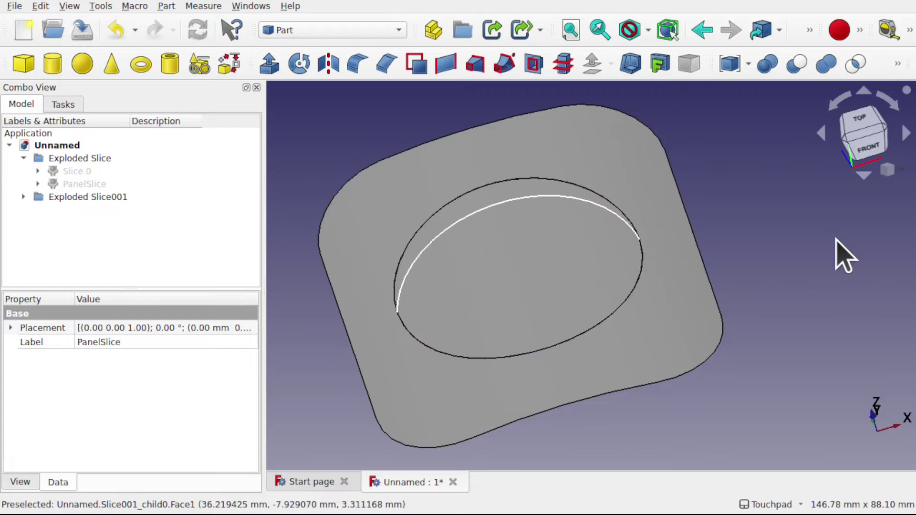
left_click(527, 278)
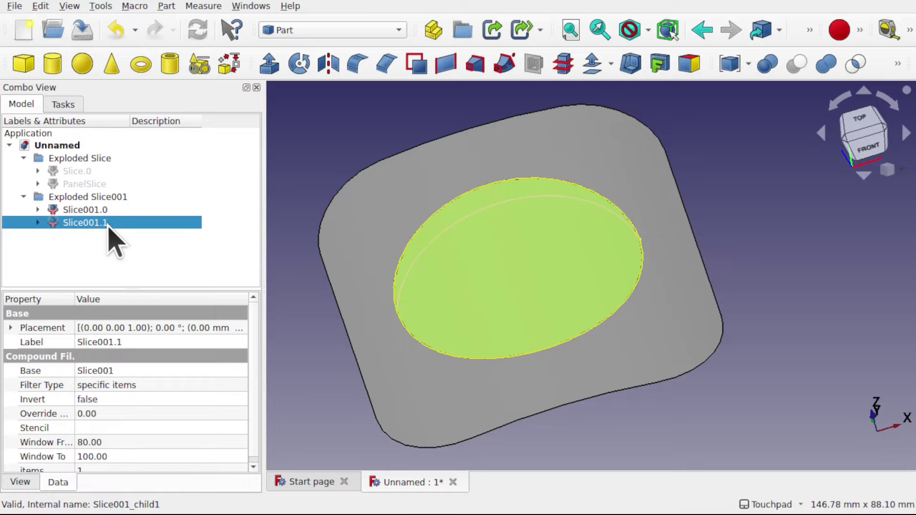
key("space")
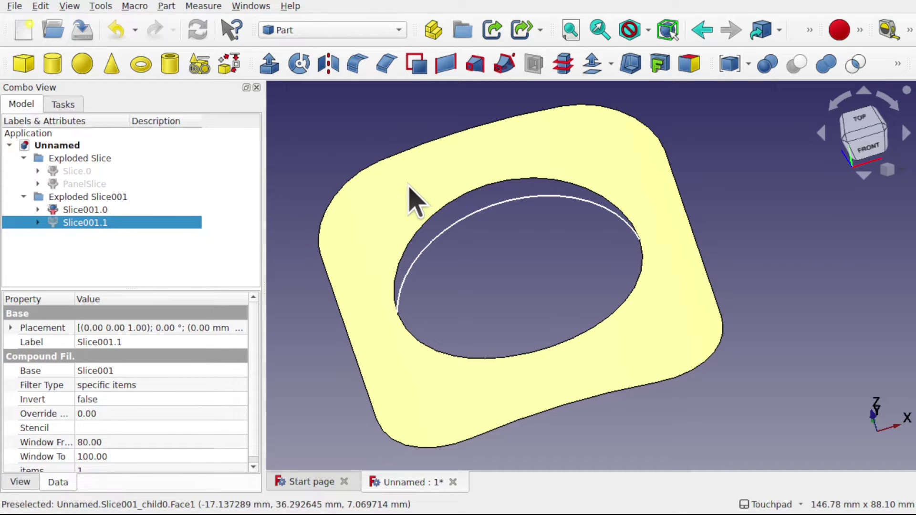
key("space")
Rename the remaining outer panel piece, Slice001.0, as PanelSliceWithHole
left_click(406, 191)
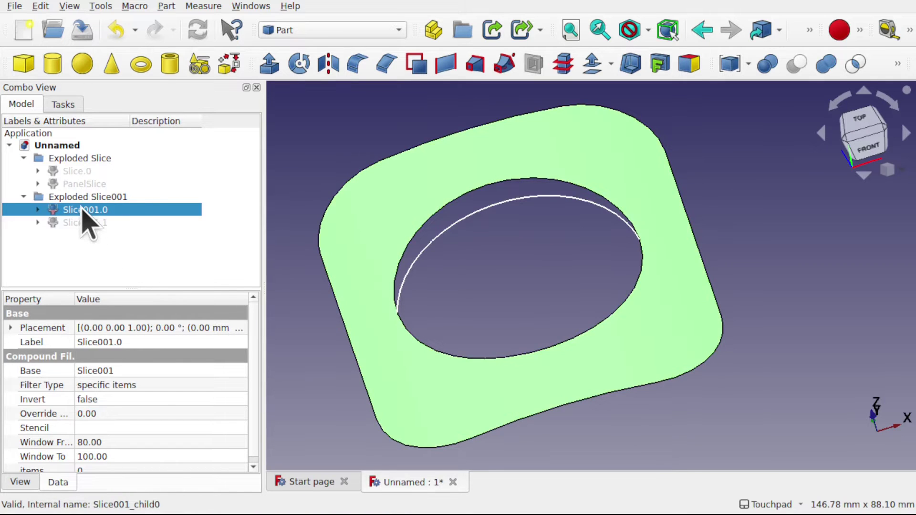
right_click(82, 210)
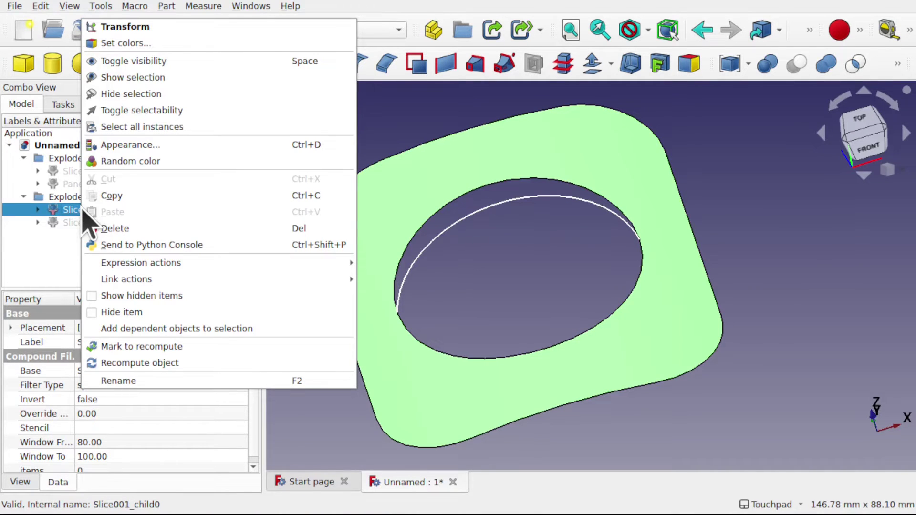
left_click(161, 382)
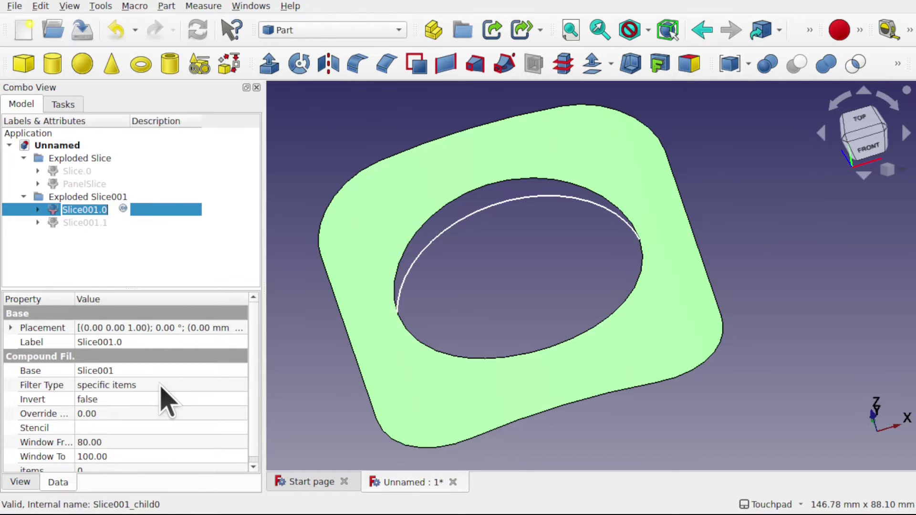
type("P")
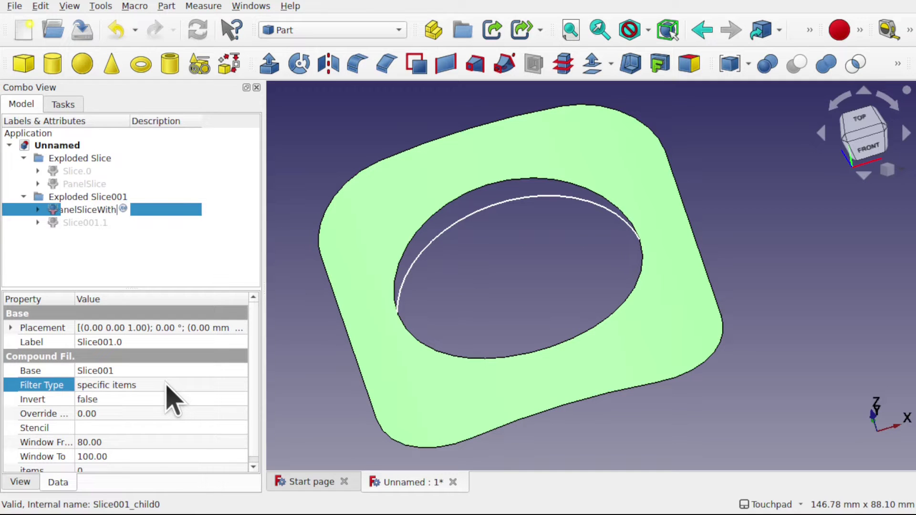
key("Return")
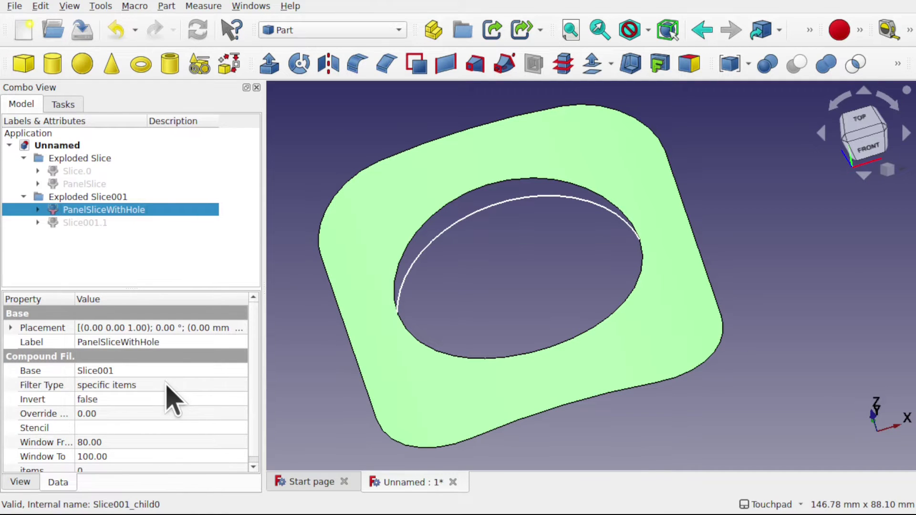
left_click(317, 364)
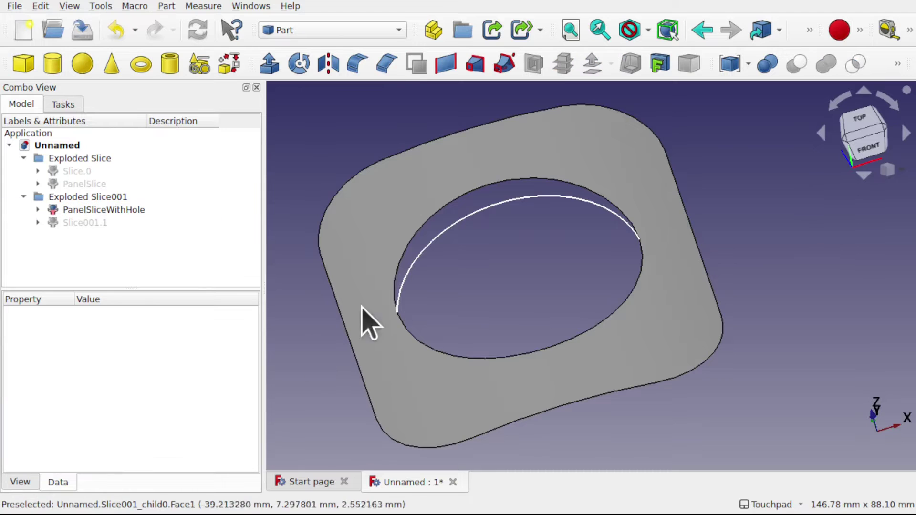
mouse_move(506, 351)
left_mouse_down("alt")
mouse_move(531, 276)
mouse_move(521, 262)
mouse_move(485, 346)
mouse_move(496, 356)
left_mouse_up("alt")
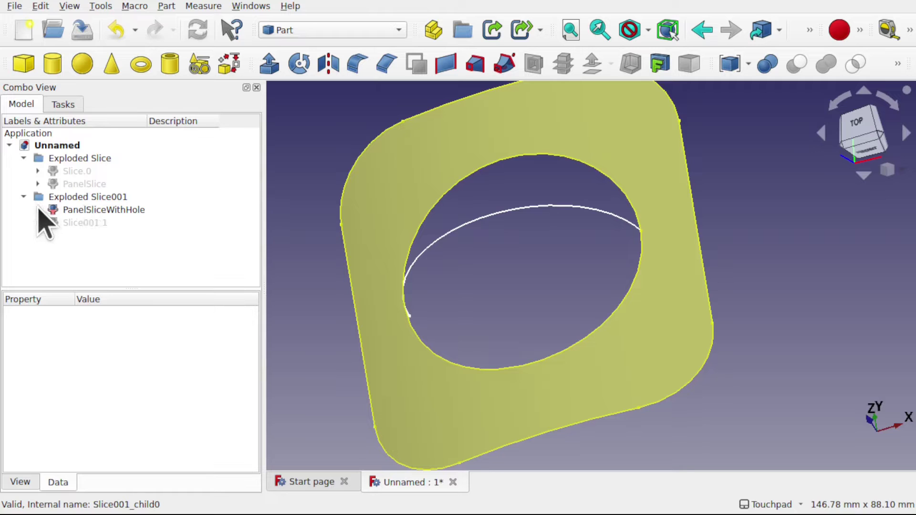
Show the hidden revolved dome, Revolve, nested in the slice under PanelSliceWithHole
left_click(38, 209)
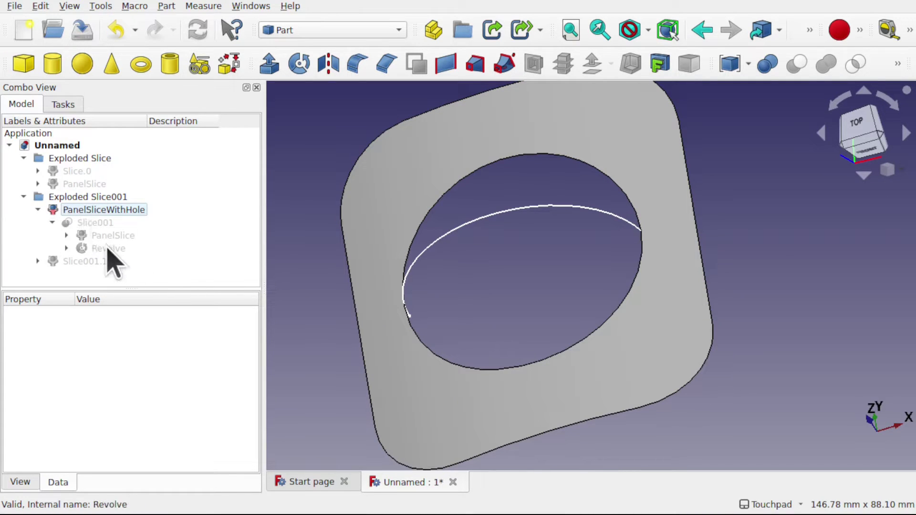
left_click(108, 248)
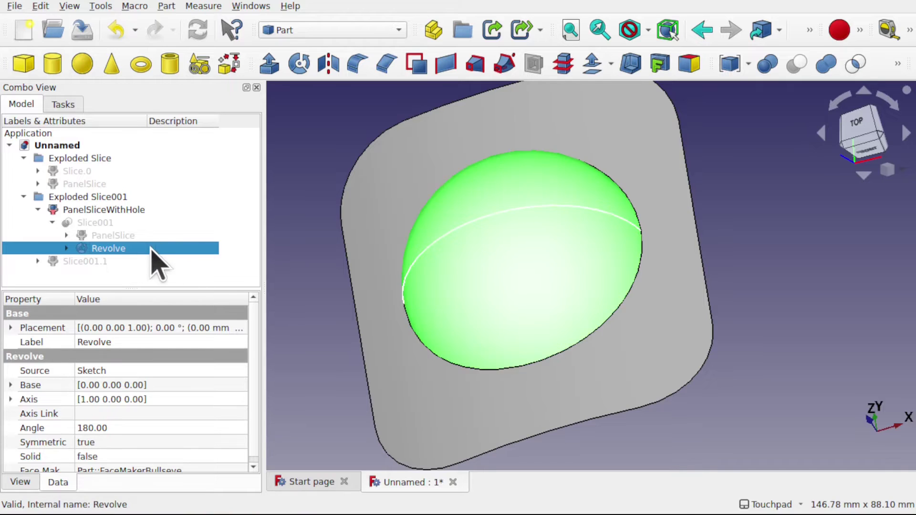
left_click_drag(517, 358, 501, 301, "alt")
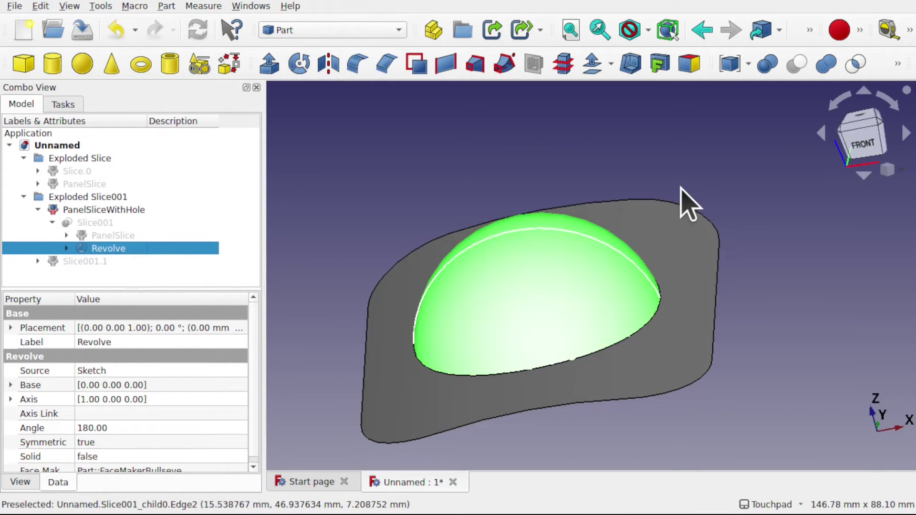
left_click(614, 146)
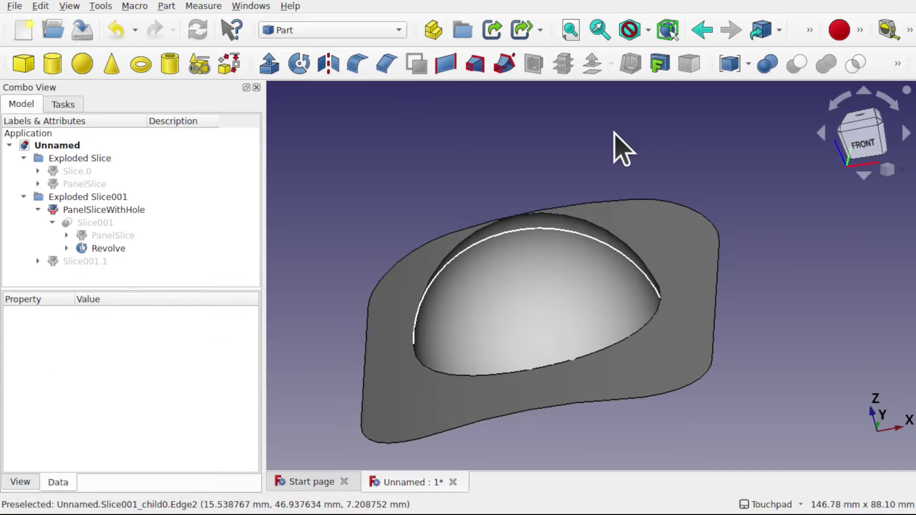
Slice the revolved dome apart using PanelSliceWithHole as the cutter
left_click(503, 292)
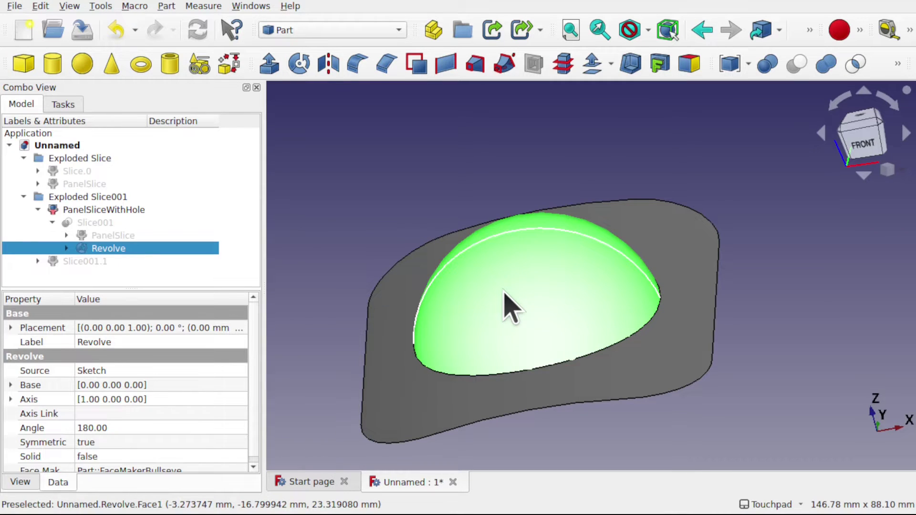
left_click(669, 241, "ctrl")
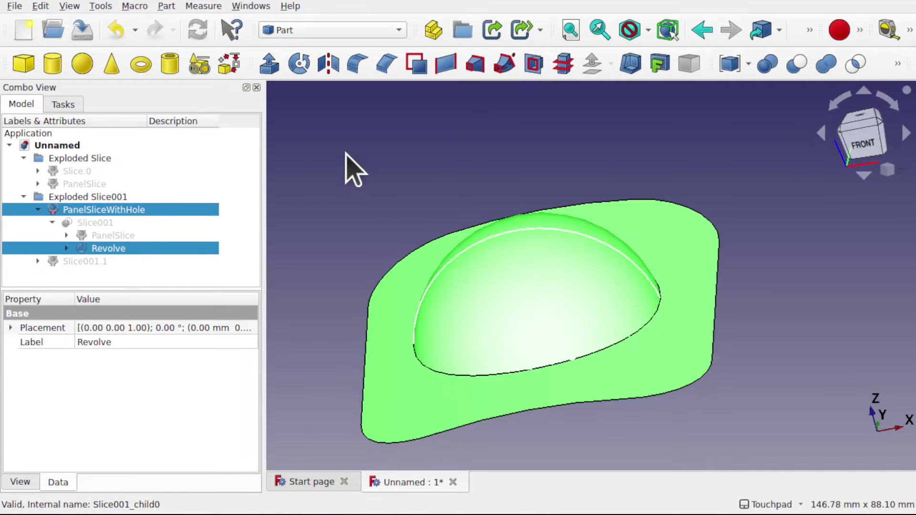
left_click(167, 5)
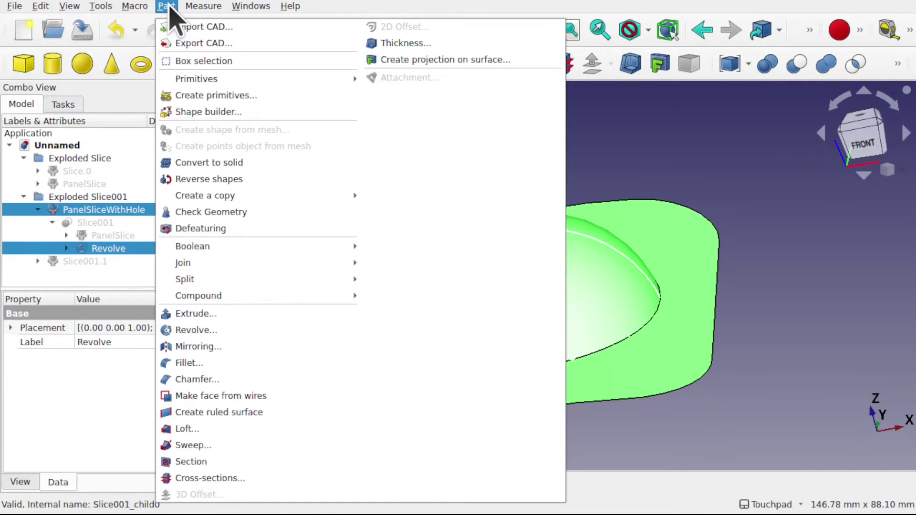
mouse_move(242, 285)
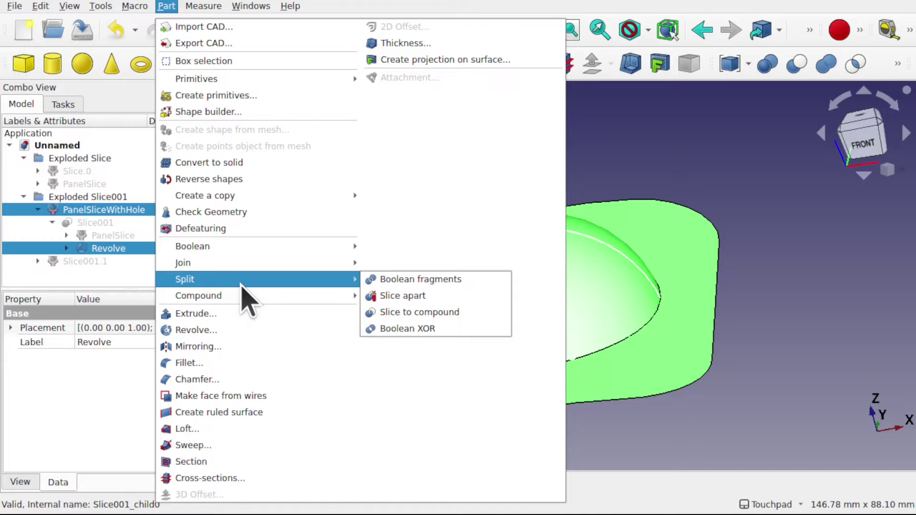
left_click(415, 299)
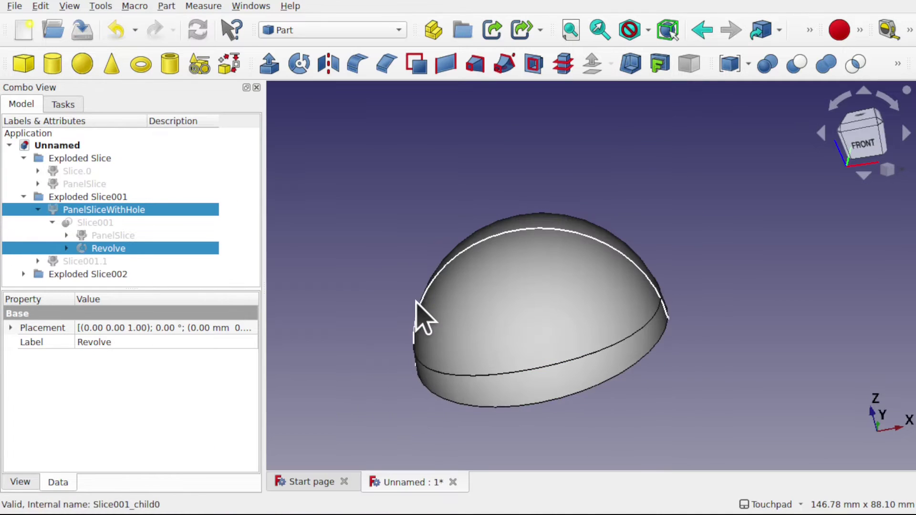
Hide the lower band of the dome cut off below the panel, Slice002.0
key("3")
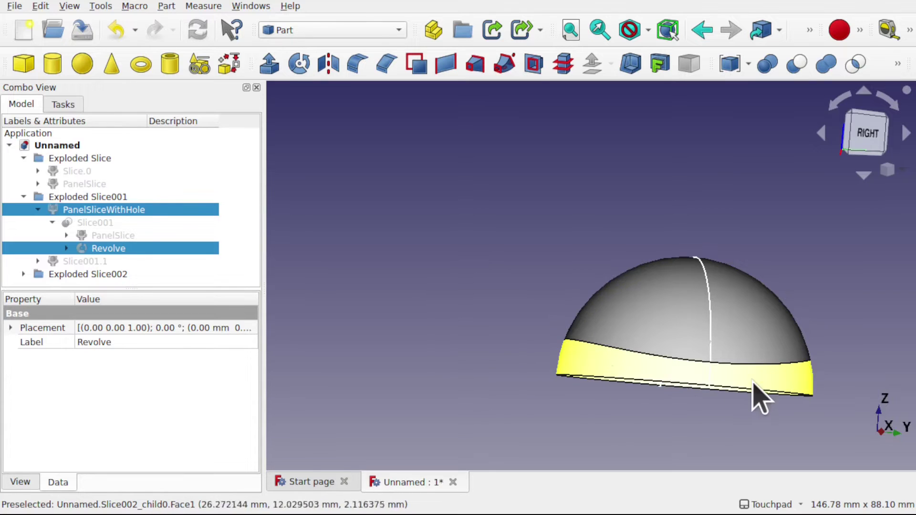
left_click_drag(760, 395, 609, 380, "alt")
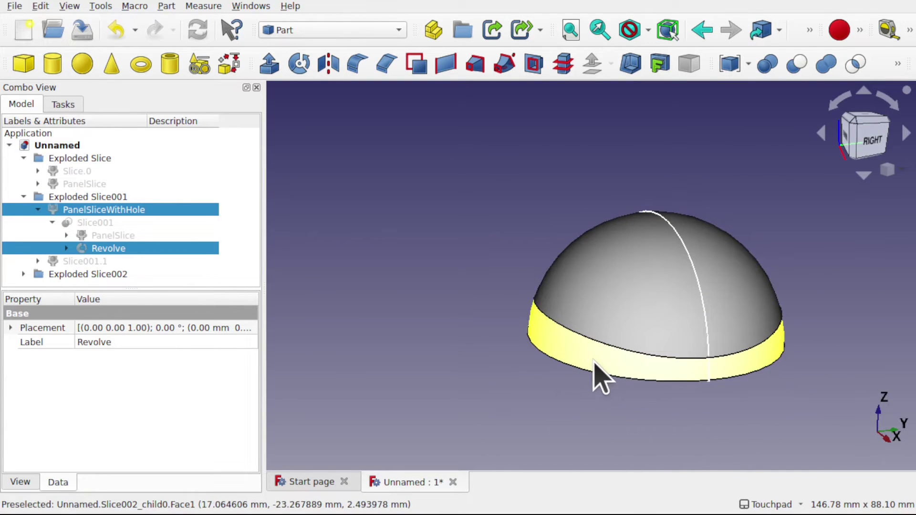
left_click(593, 363)
key("space")
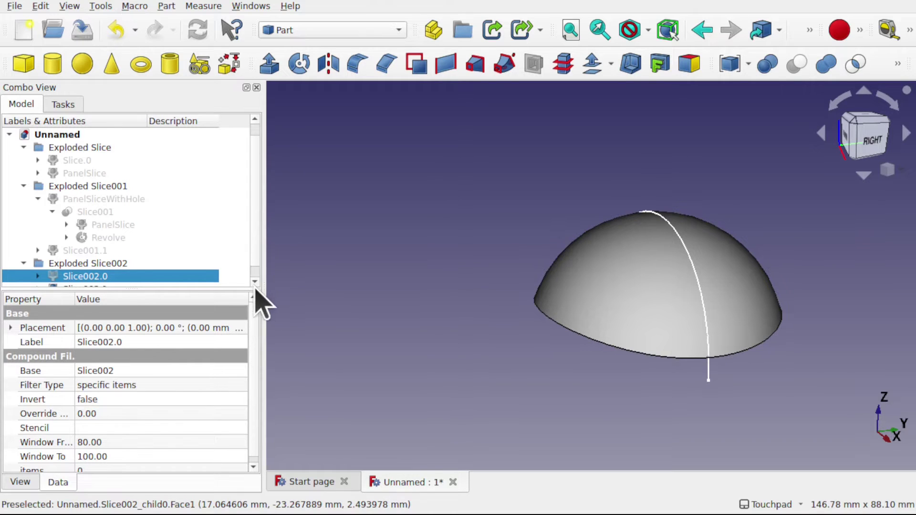
Rename the remaining upper dome piece, Slice002.1, as RevolveSlice
scroll(256, 269, "down", 1)
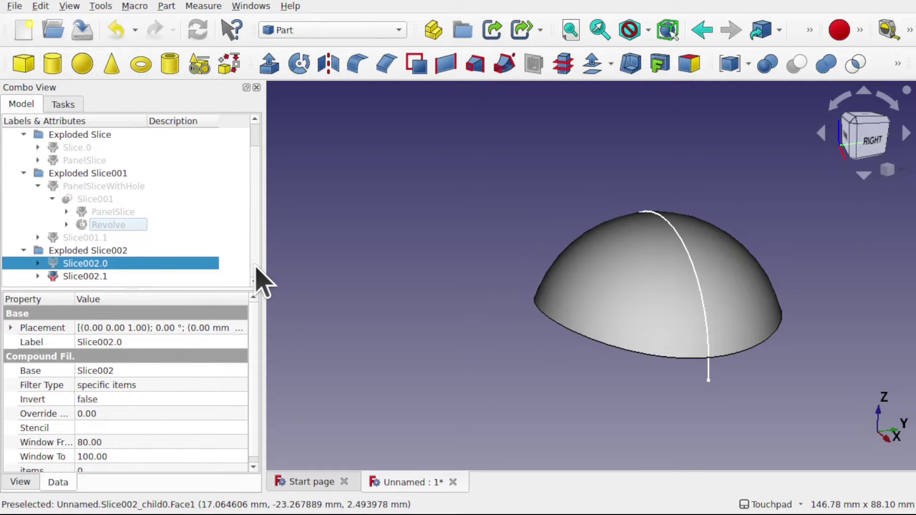
left_click(107, 277)
right_click(109, 279)
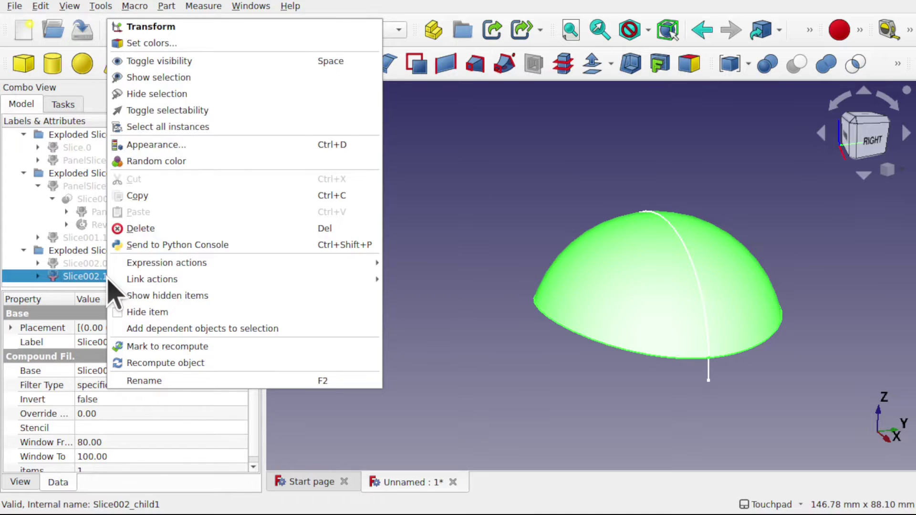
left_click(168, 380)
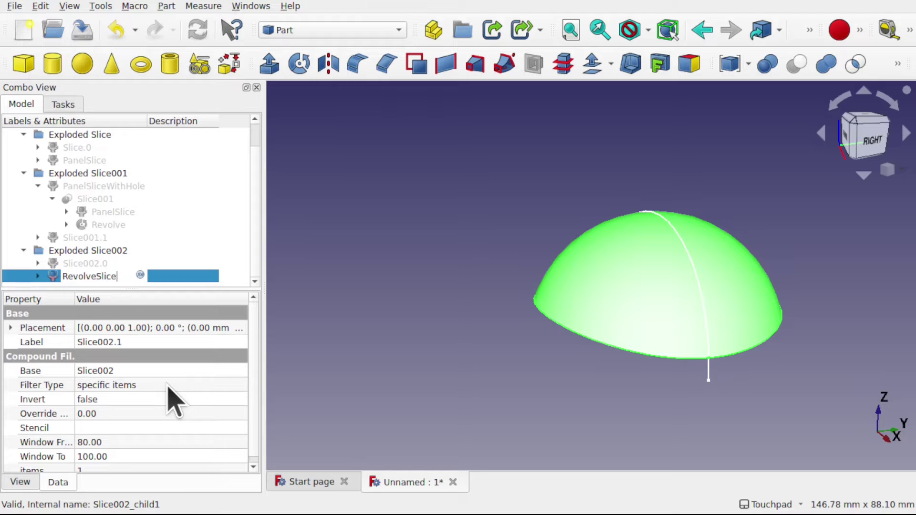
type("RevolveSlice")
key("Return")
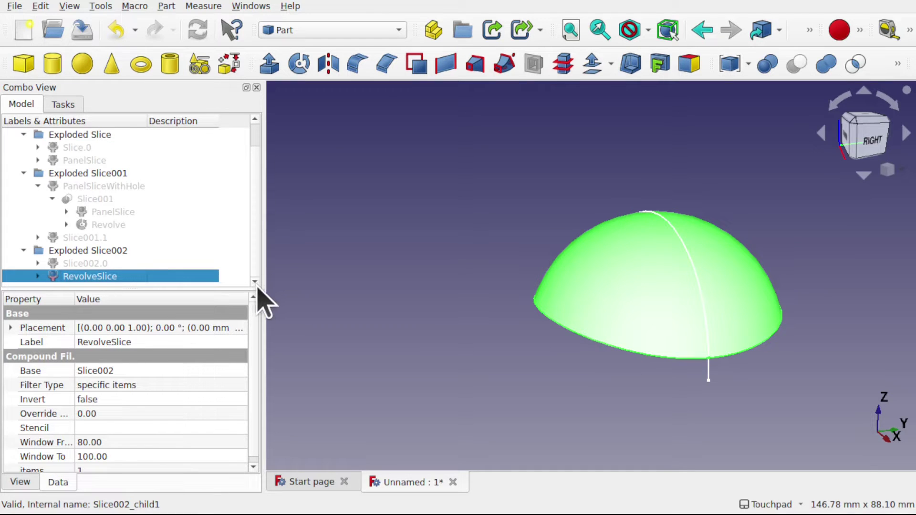
Show PanelSliceWithHole, nested under RevolveSlice, and inspect how the panel and dome piece meet
left_click(25, 172)
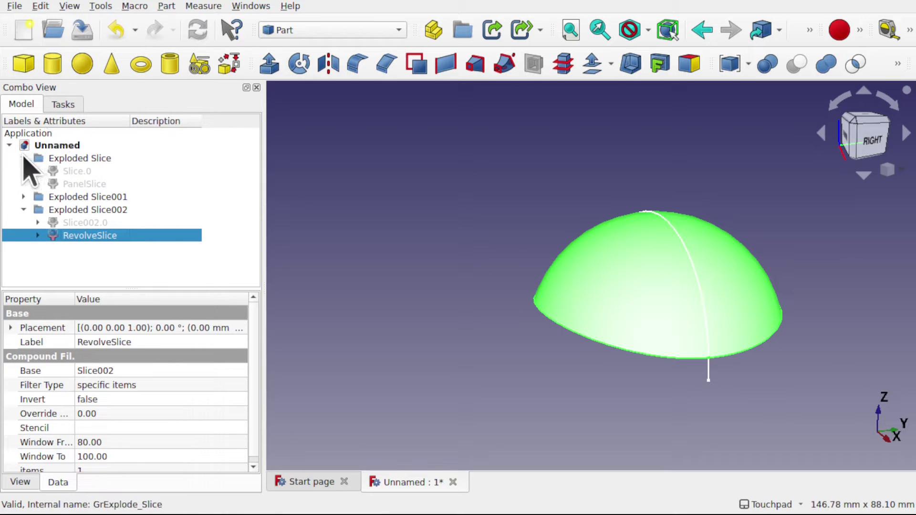
left_click(24, 157)
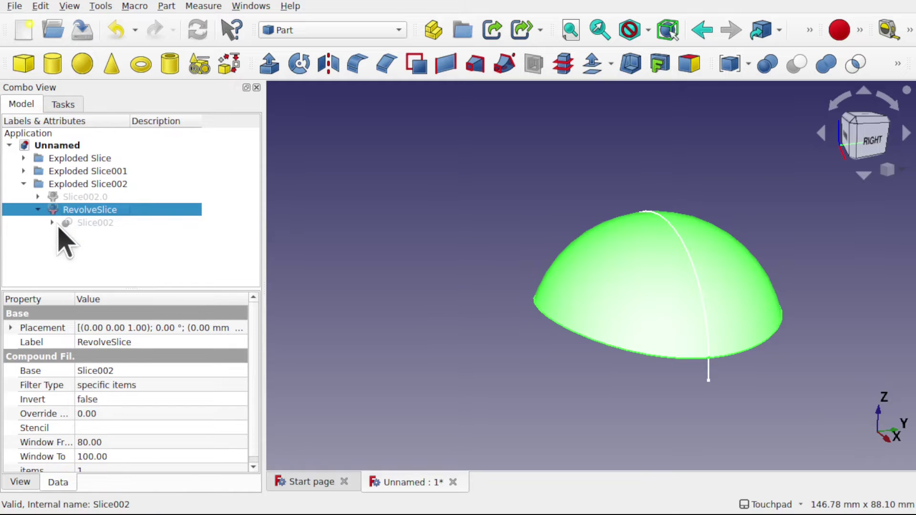
left_click(52, 222)
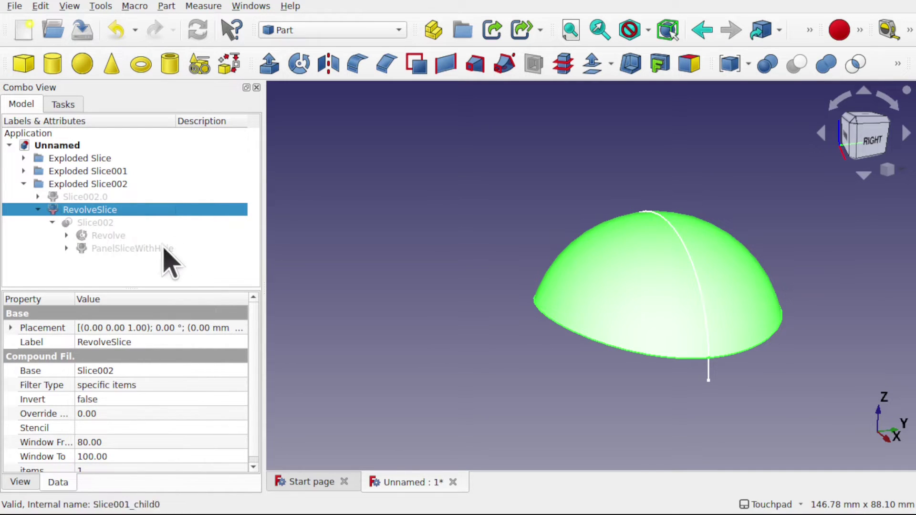
left_click(136, 248)
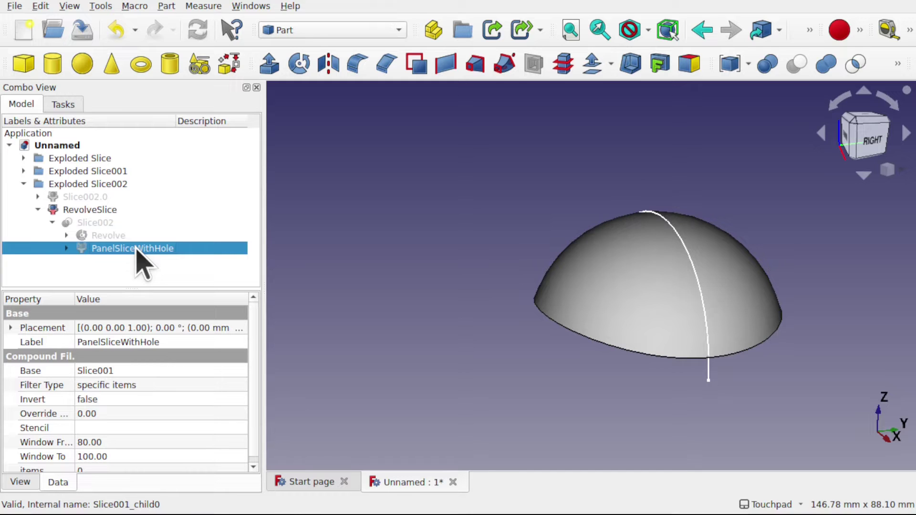
key("space")
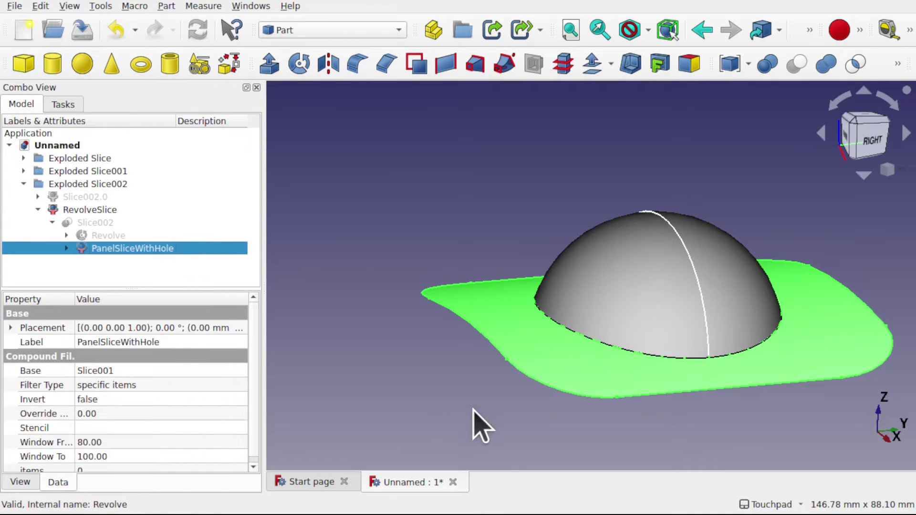
left_click(457, 403)
left_click_drag(456, 403, 668, 371, "alt")
left_click_drag(720, 394, 516, 401, "alt")
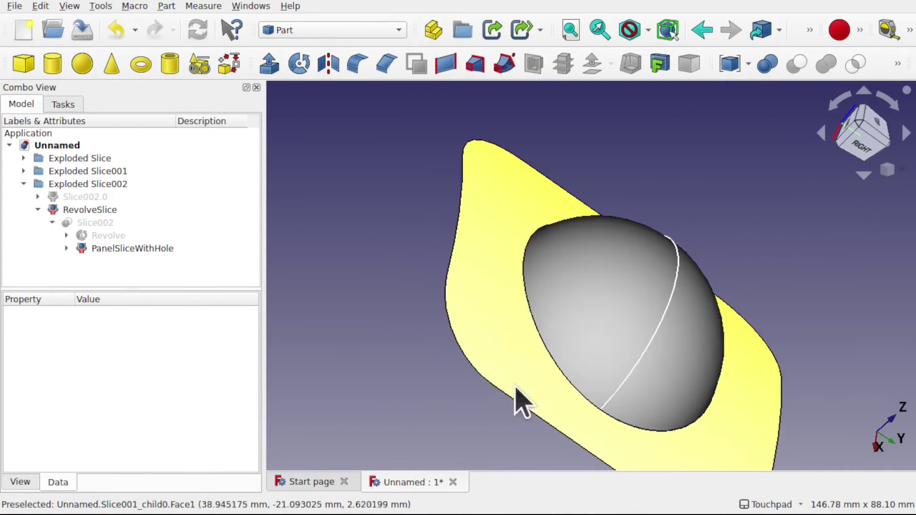
left_click_drag(525, 265, 634, 276, "alt")
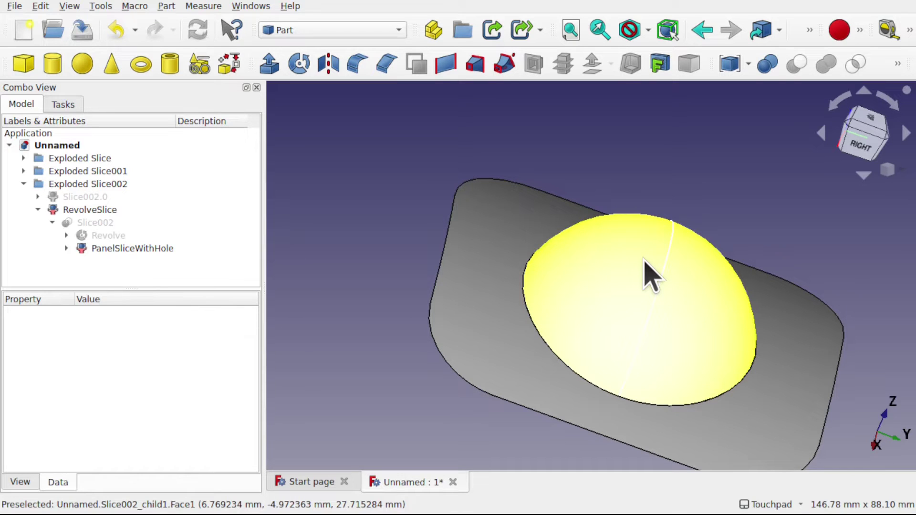
Join PanelSliceWithHole and RevolveSlice with a Boolean union
left_click(503, 240)
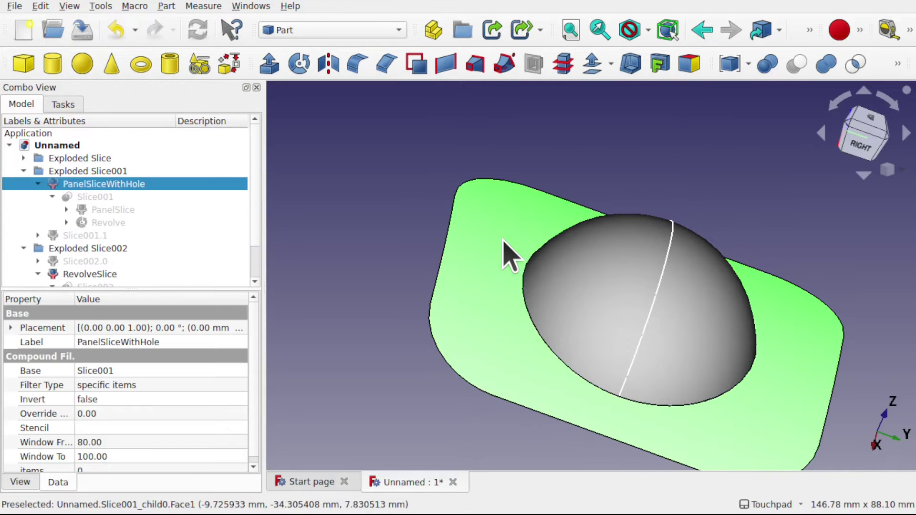
left_click(590, 273, "ctrl")
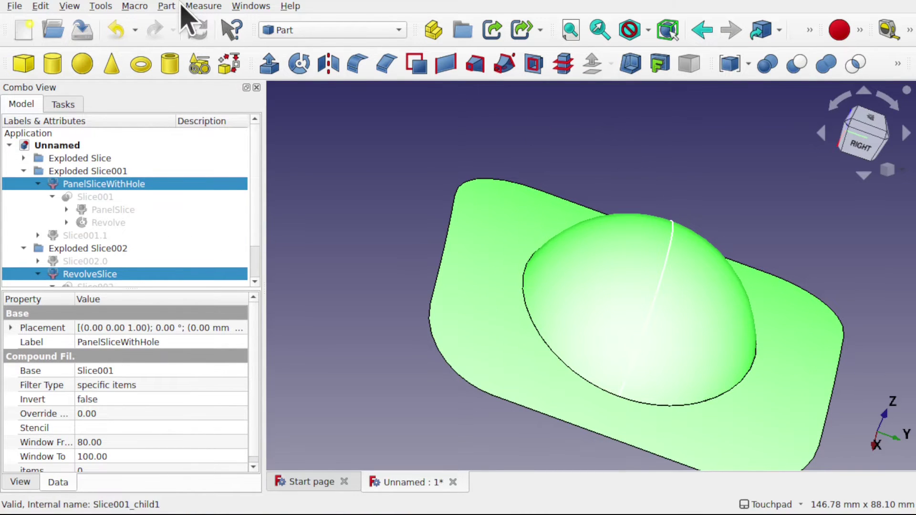
left_click(166, 7)
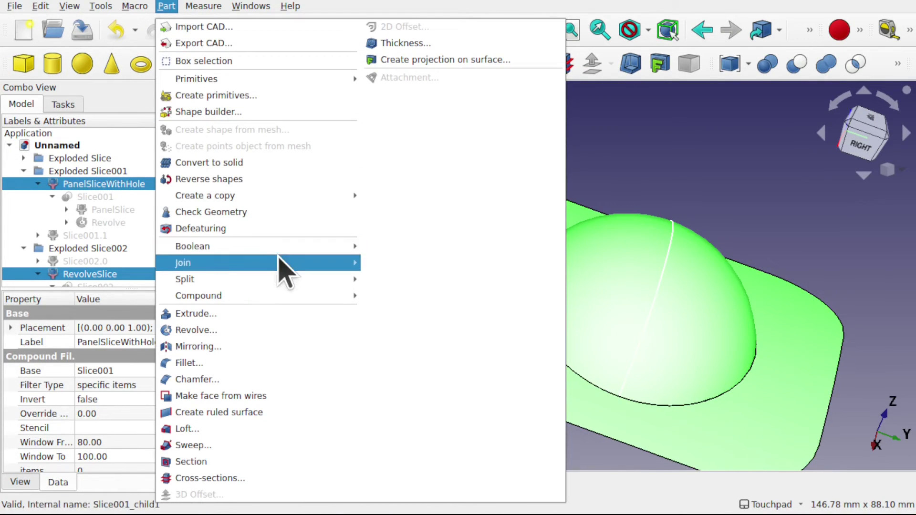
mouse_move(304, 249)
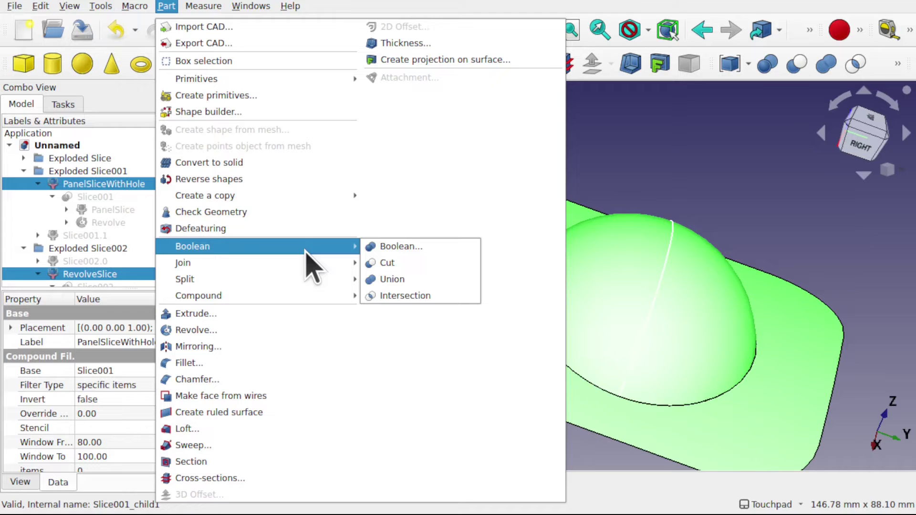
left_click(421, 280)
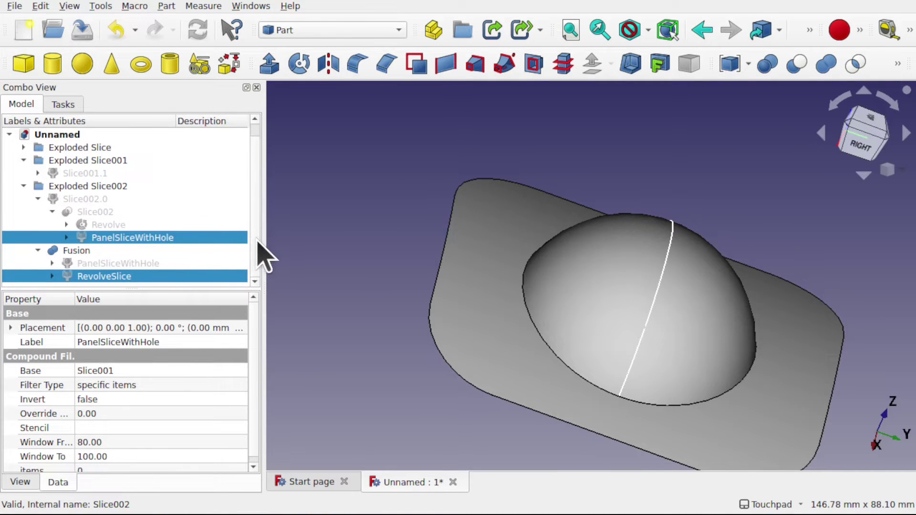
Move Fusion out of the Exploded Slice002 group to the document's top level, and collapse the exploded slice groups
left_click(88, 250)
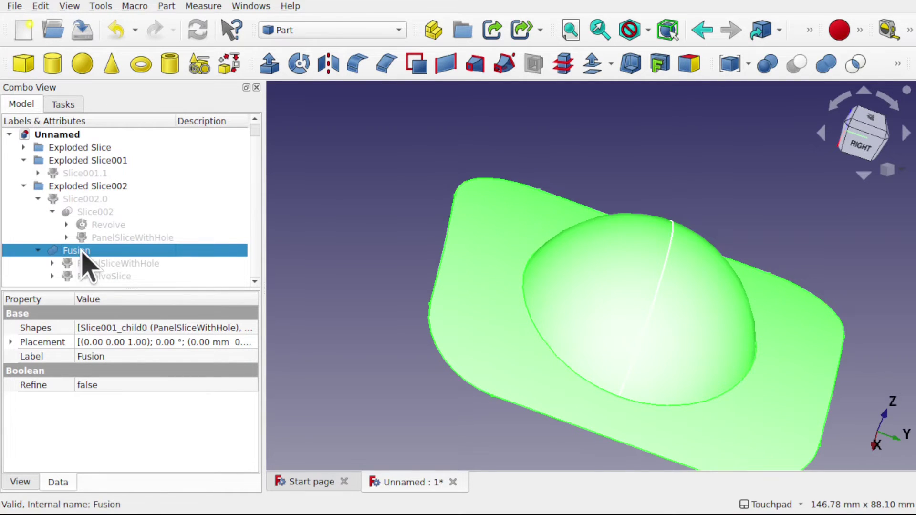
left_click_drag(90, 251, 67, 148)
left_click(66, 146)
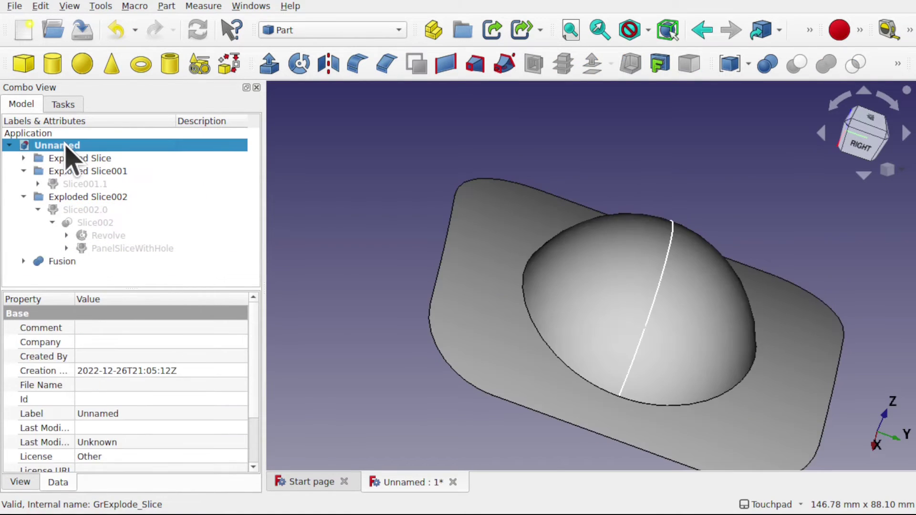
left_click(23, 197)
left_click(24, 171)
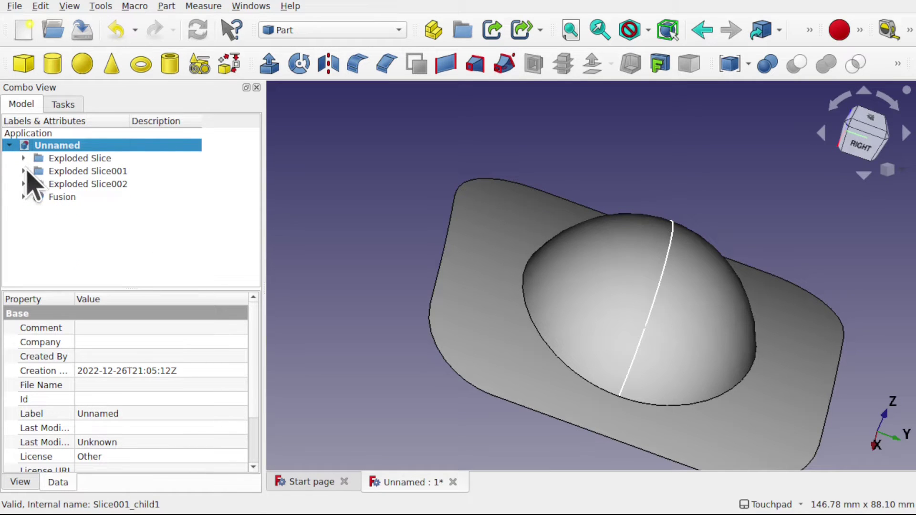
Inspect the fused dome and panel from several sides, and select the whole Fusion object
left_click(66, 197)
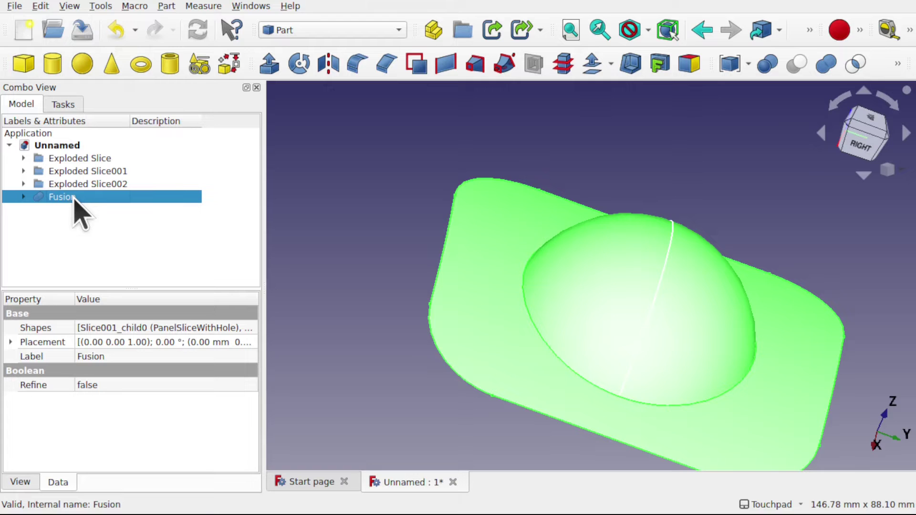
middle_click_drag(562, 337, 570, 315)
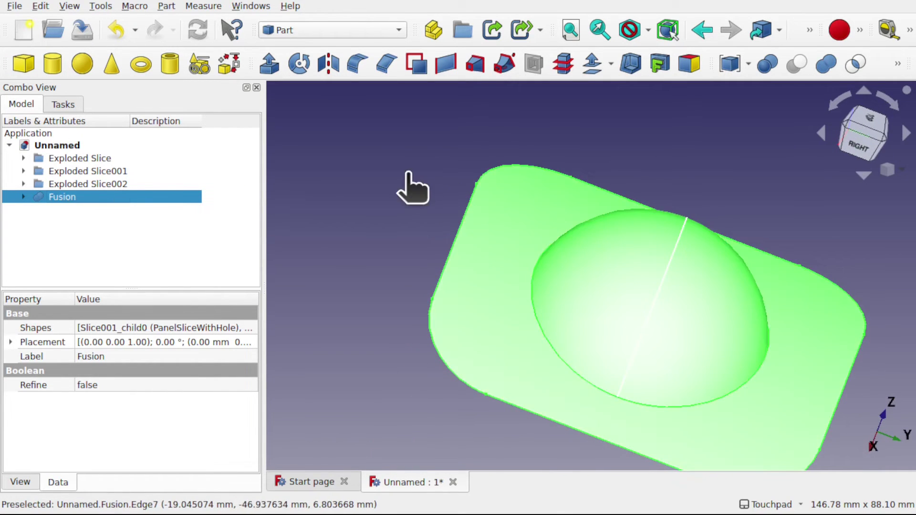
left_click(409, 189)
middle_click_drag(469, 190, 614, 243)
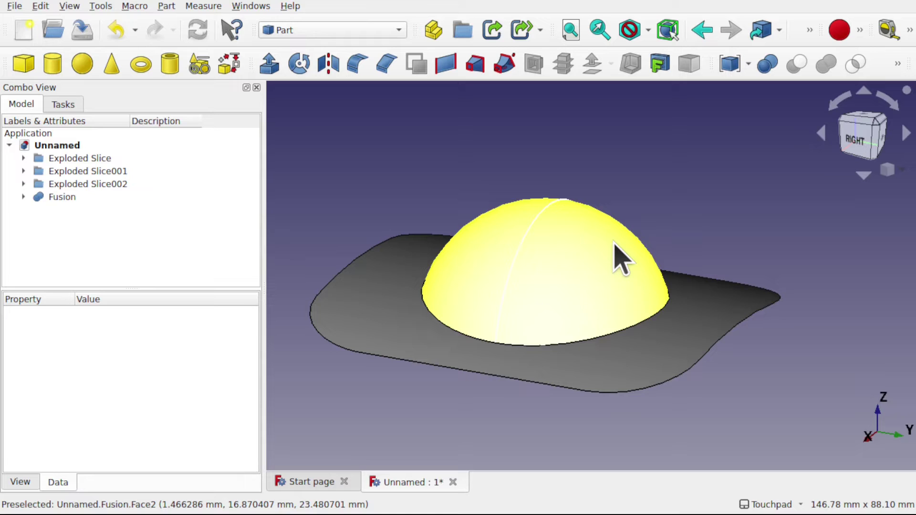
left_click(71, 200)
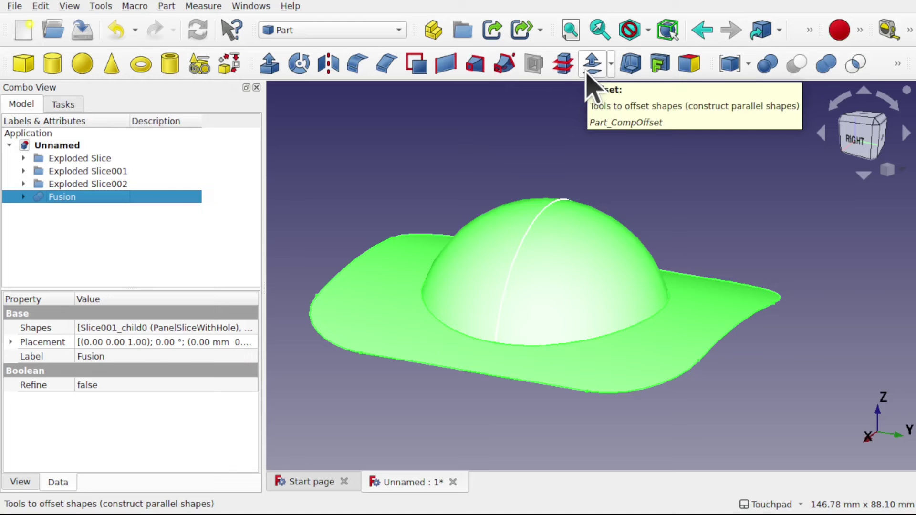
Create a filled 2 mm 3D offset of Fusion in Skin mode with the Arc join type
left_click(610, 65)
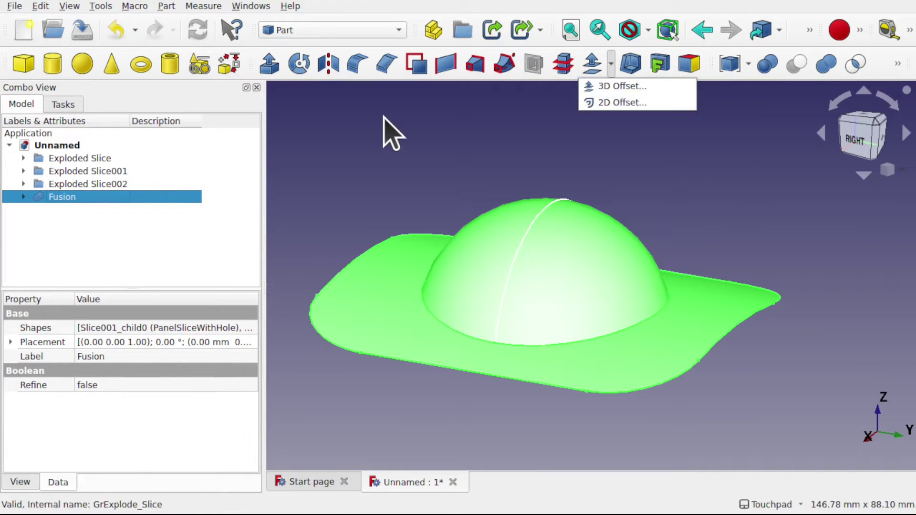
left_click(170, 8)
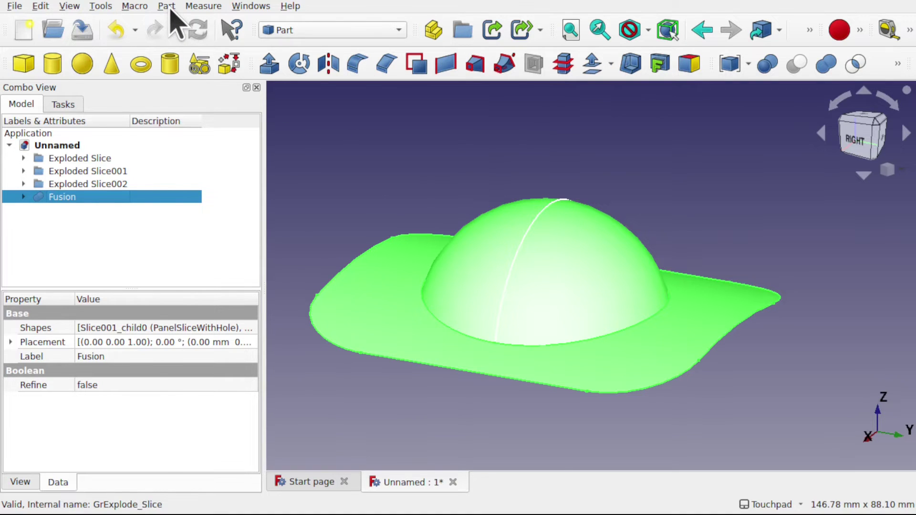
left_click(167, 6)
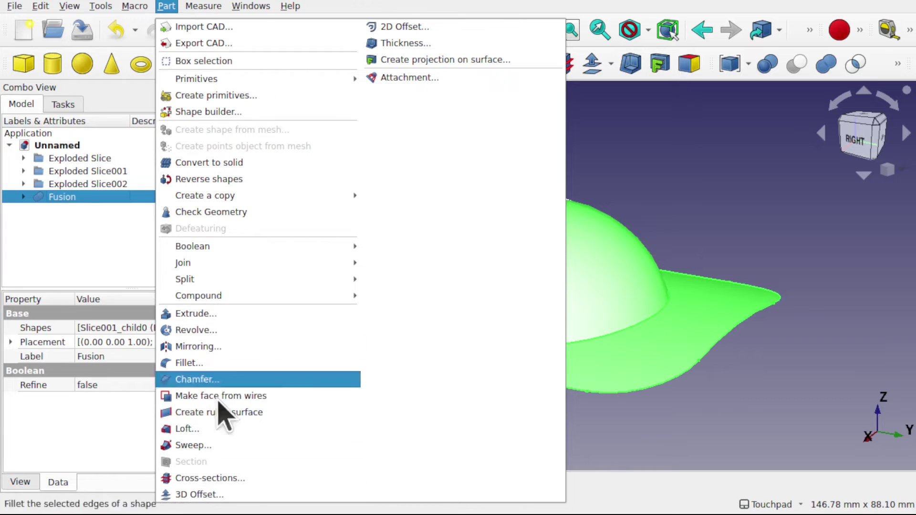
left_click(217, 496)
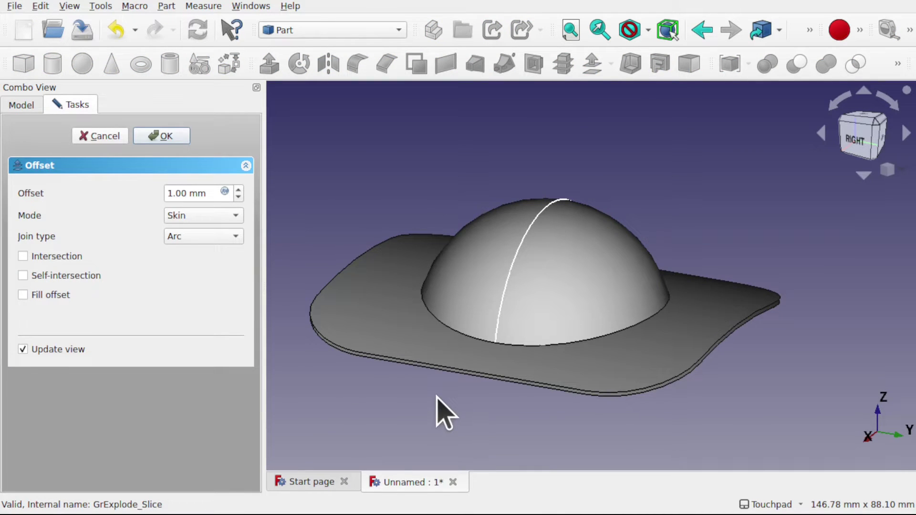
left_click_drag(489, 324, 429, 296, "alt")
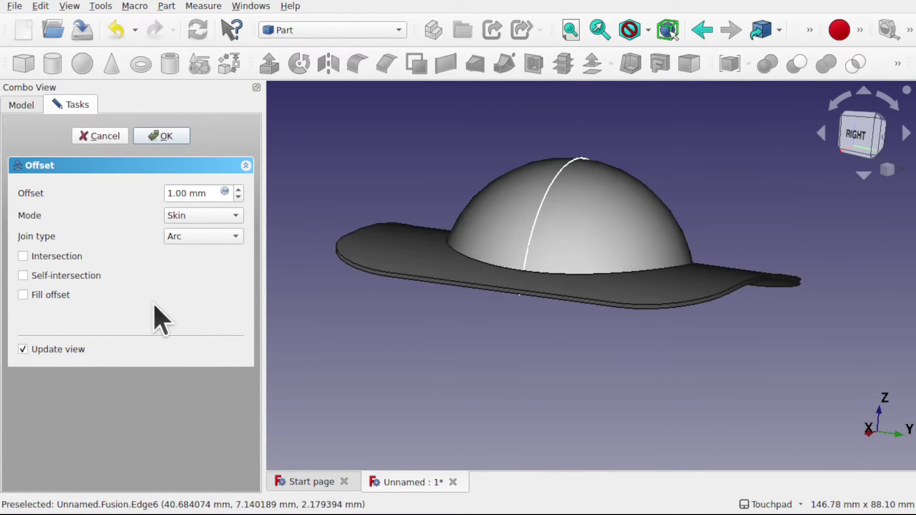
left_click(58, 297)
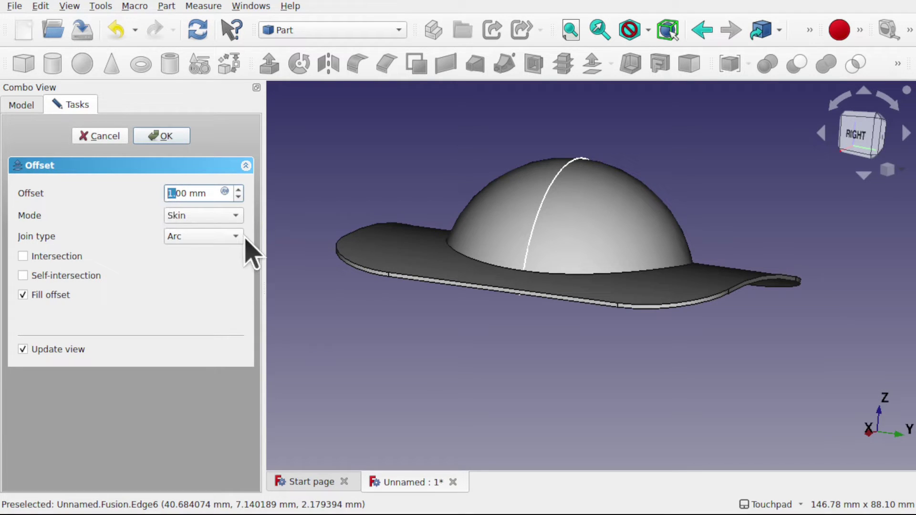
type(".")
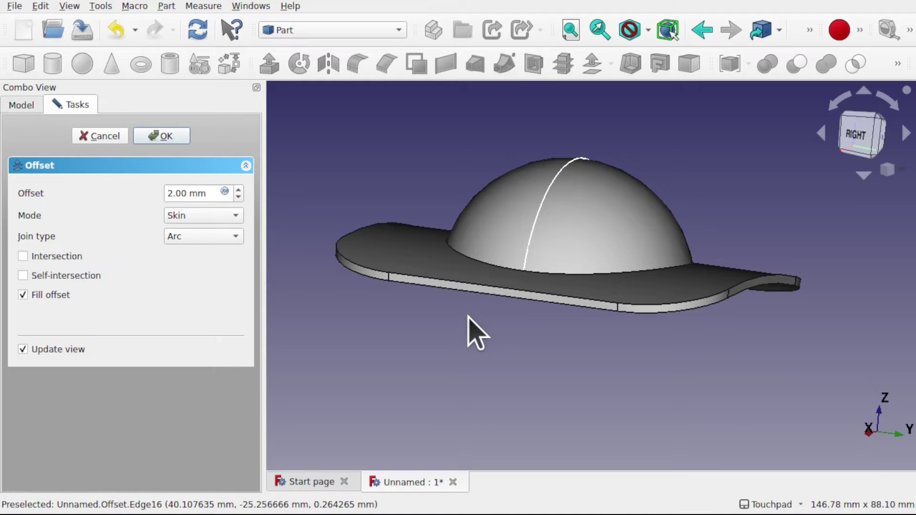
mouse_move(468, 316)
middle_mouse_down()
mouse_move(535, 239)
mouse_move(577, 213)
mouse_move(453, 350)
mouse_move(464, 302)
middle_mouse_up()
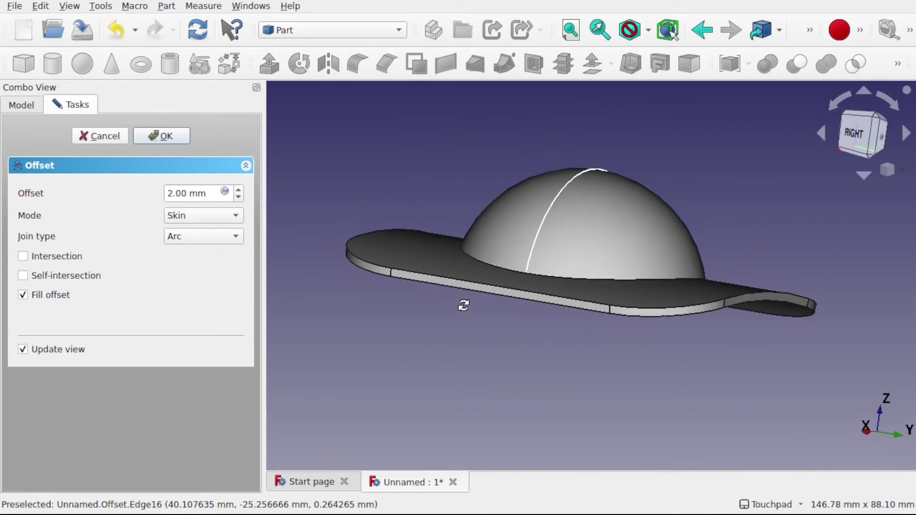
left_click(170, 141)
Hide the source Fusion nested under Offset, and clear the selection
middle_click_drag(634, 219, 529, 279)
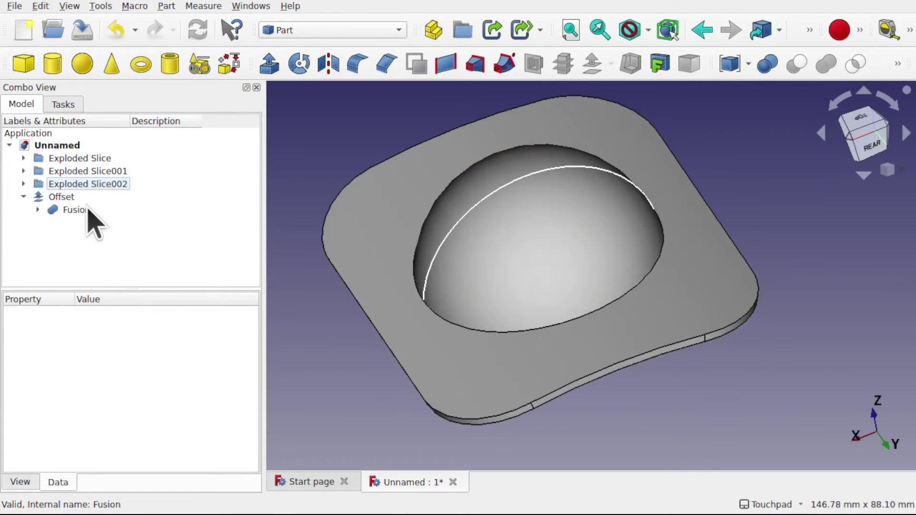
left_click(86, 212)
key("space")
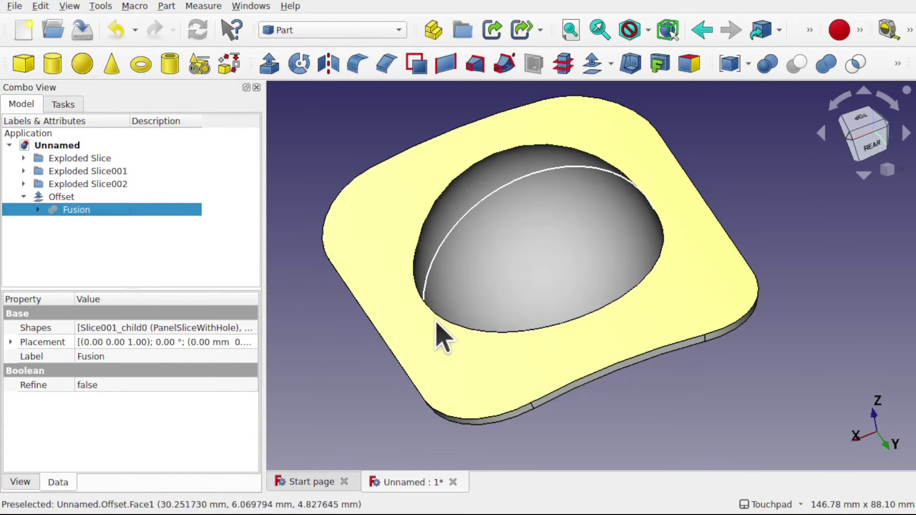
key("Escape")
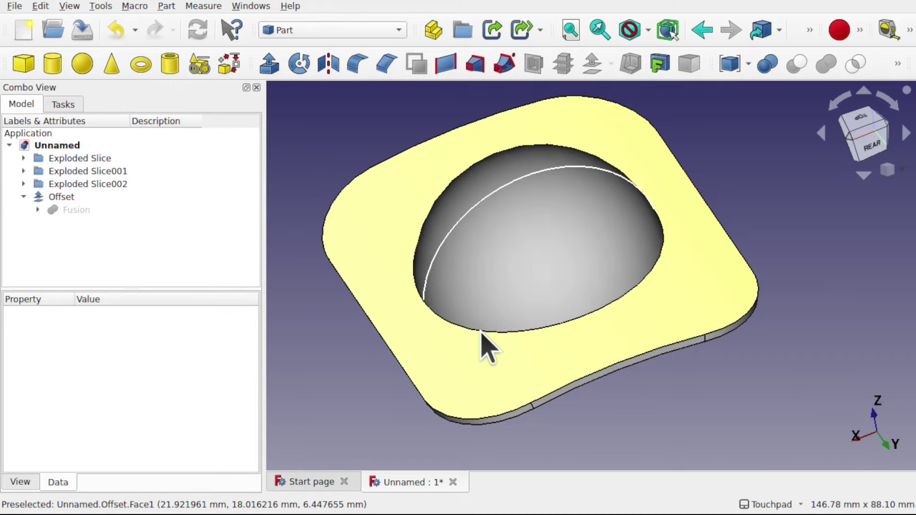
Fillet the edge of Offset where the dome meets the flange
left_click(482, 332)
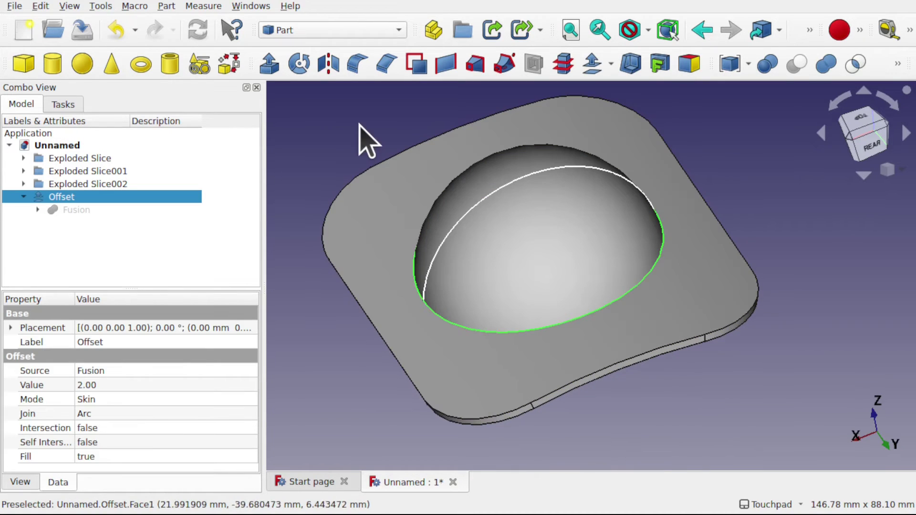
left_click(357, 64)
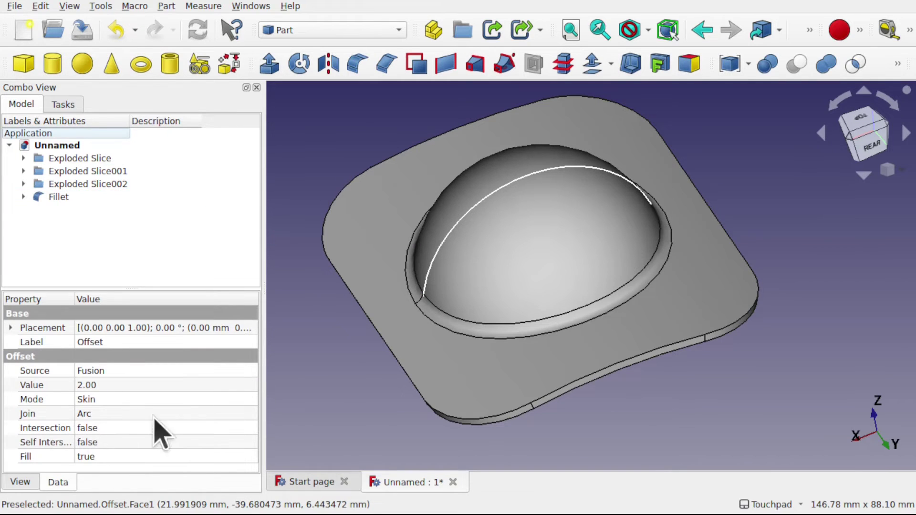
middle_click_drag(511, 358, 458, 357)
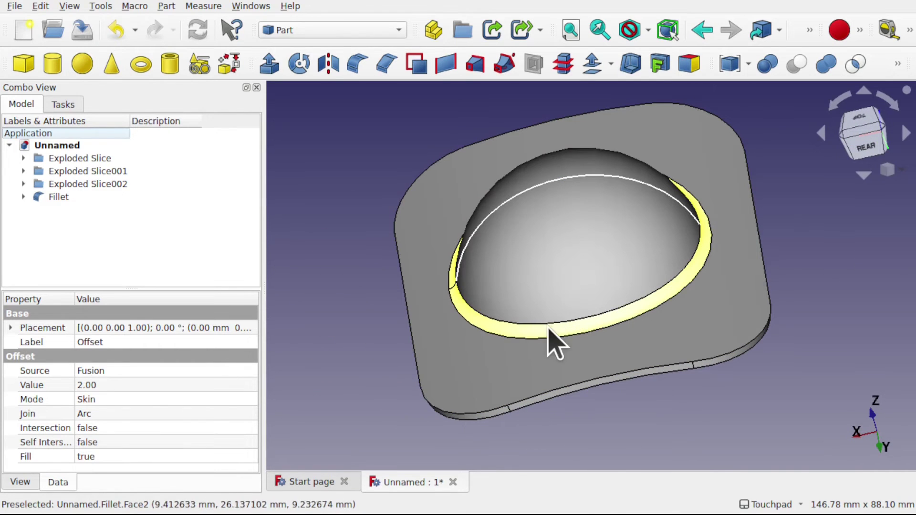
Set the radius of the fillet around the dome's base to 5 mm
left_click(58, 197)
double_click(71, 198)
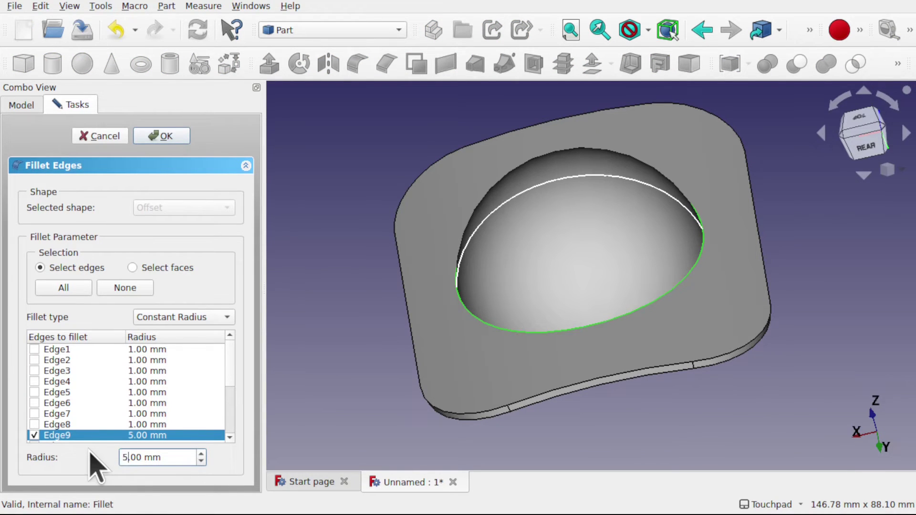
key("Return")
left_click_drag(542, 352, 644, 321, "alt")
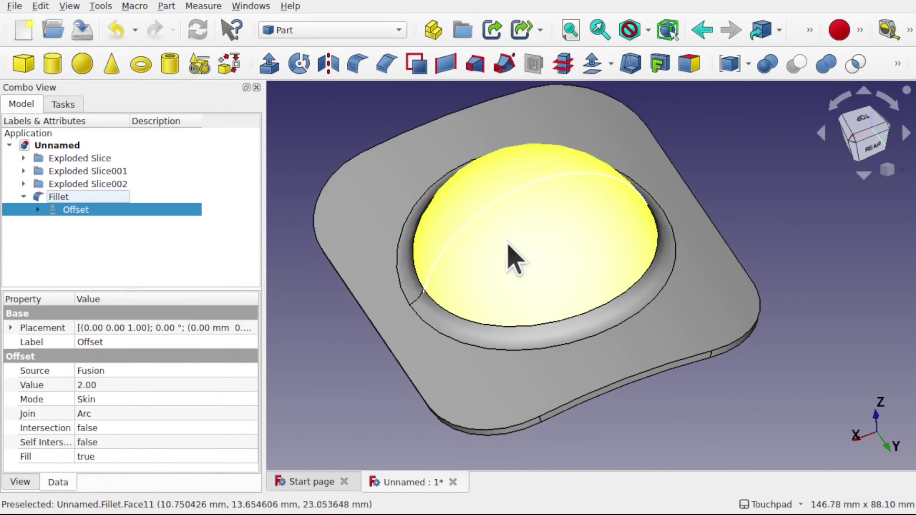
Hide the profile sketch lying over the dome, and inspect the filleted part from several sides
left_click(517, 188)
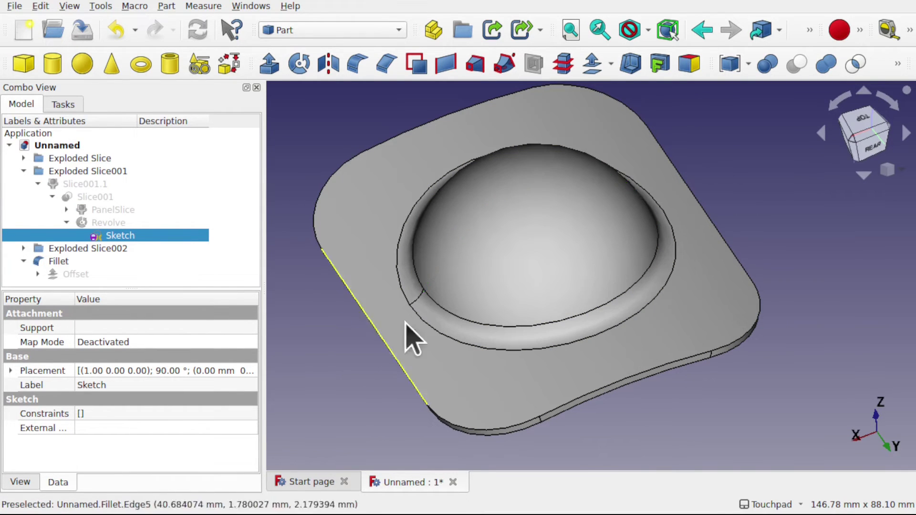
left_click_drag(415, 334, 447, 265, "alt")
left_click_drag(392, 197, 313, 181, "alt")
left_click_drag(558, 327, 439, 374, "alt")
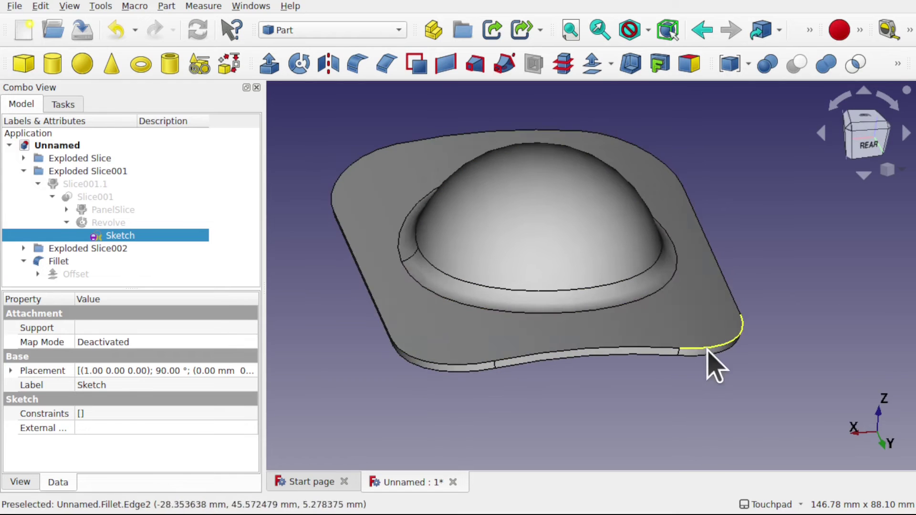
left_click_drag(715, 364, 629, 384, "alt")
left_click_drag(470, 372, 599, 408, "alt")
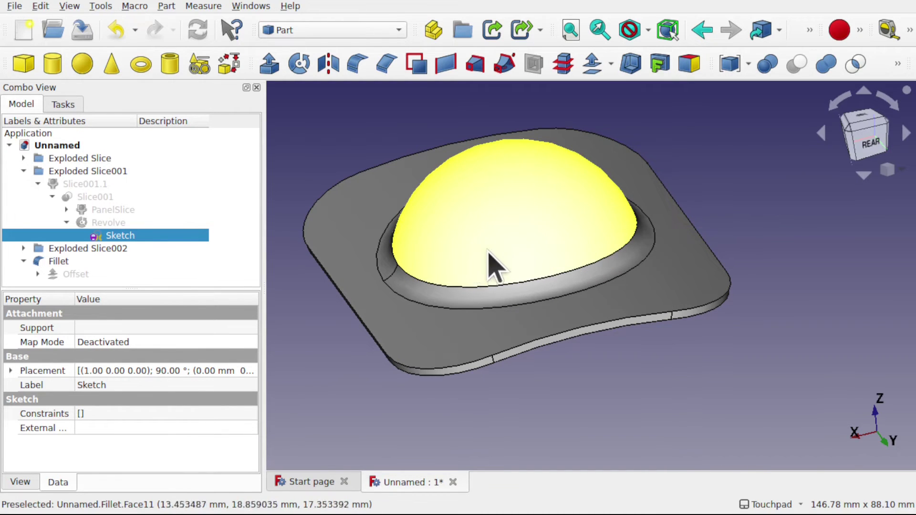
left_click_drag(493, 267, 408, 392, "alt")
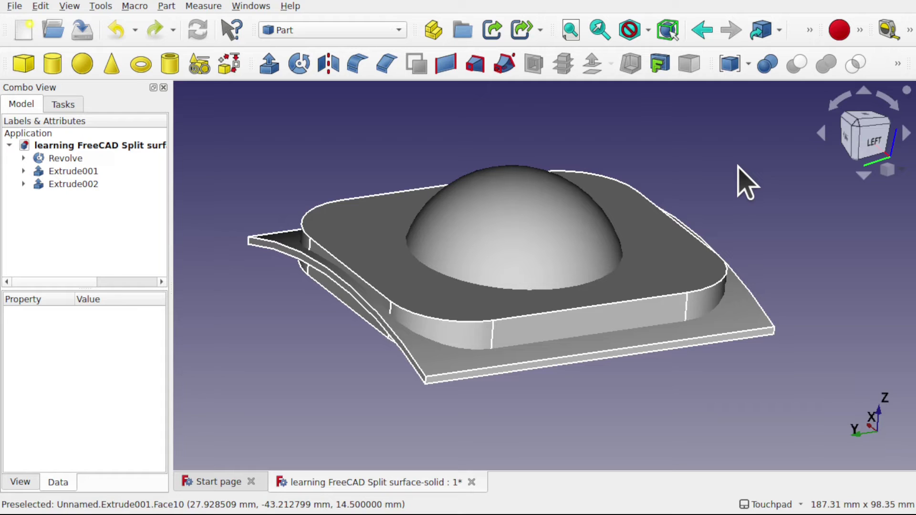
In the split surface-solid document, inspect the solid dome assembly and the properties of Extrude001 and Extrude002
left_click_drag(644, 266, 586, 238, "alt")
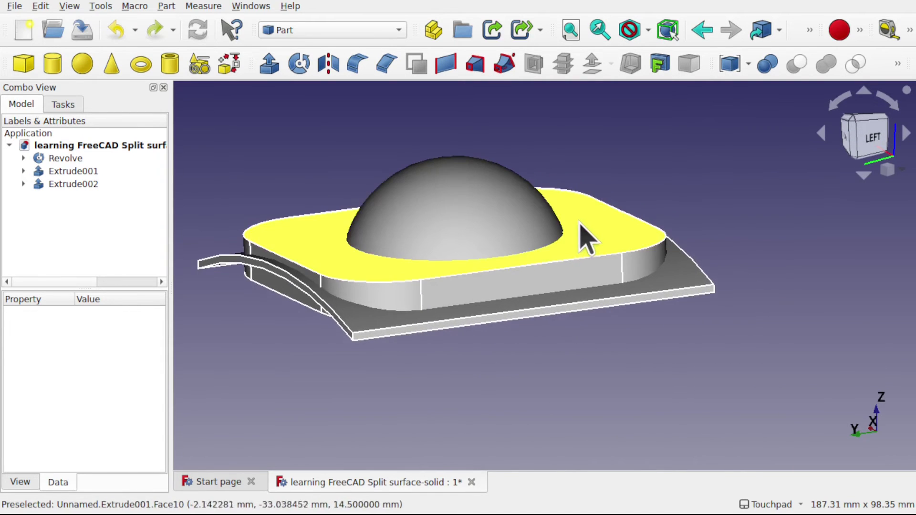
left_click_drag(394, 310, 506, 292, "alt")
left_click(262, 210)
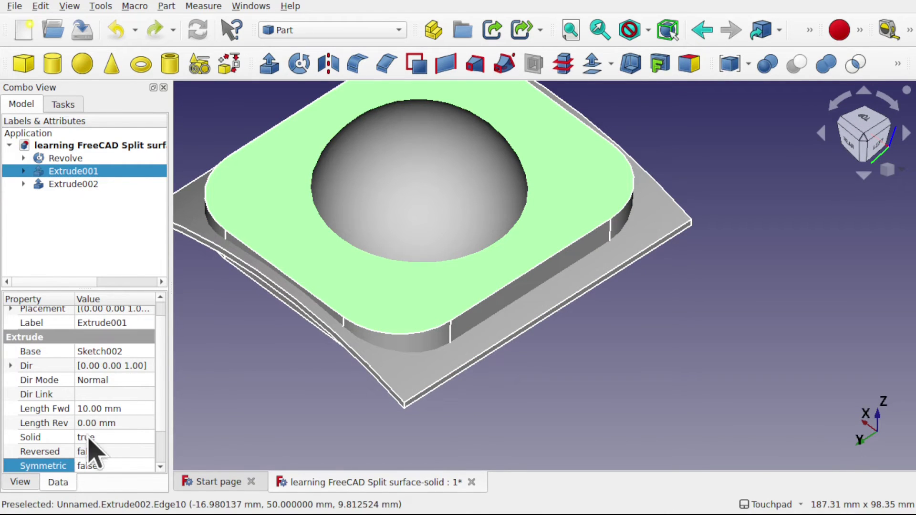
left_click(420, 379)
Show the base Extrude surface nested under Extrude002, examine it from above and below, and hide it again
left_click(23, 183)
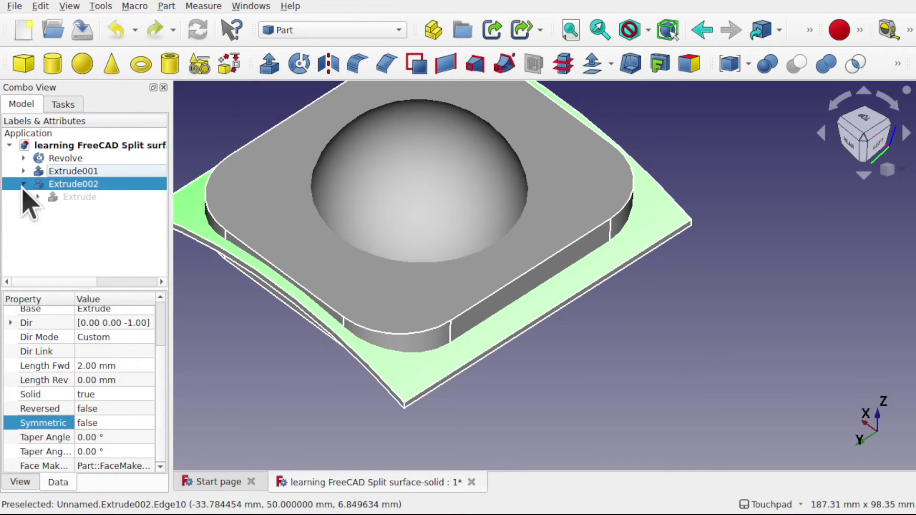
left_click(74, 197)
key("space")
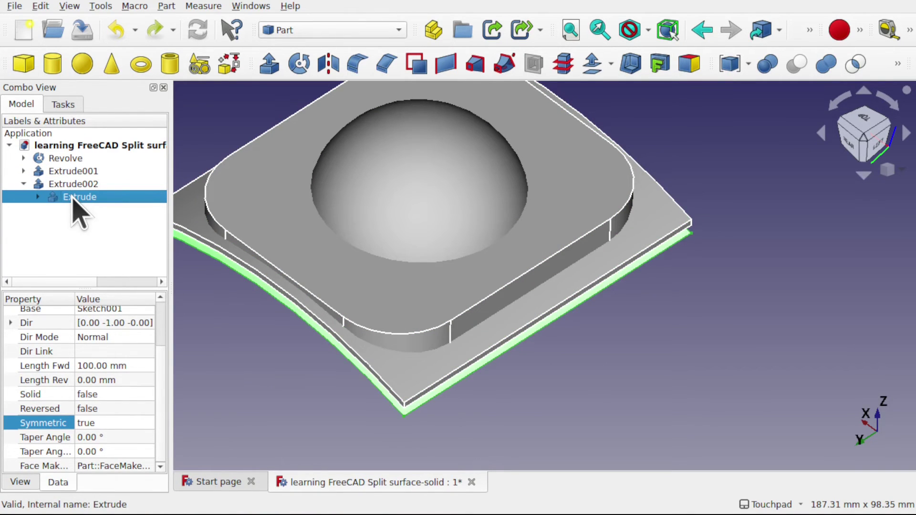
key("alt")
key("alt")
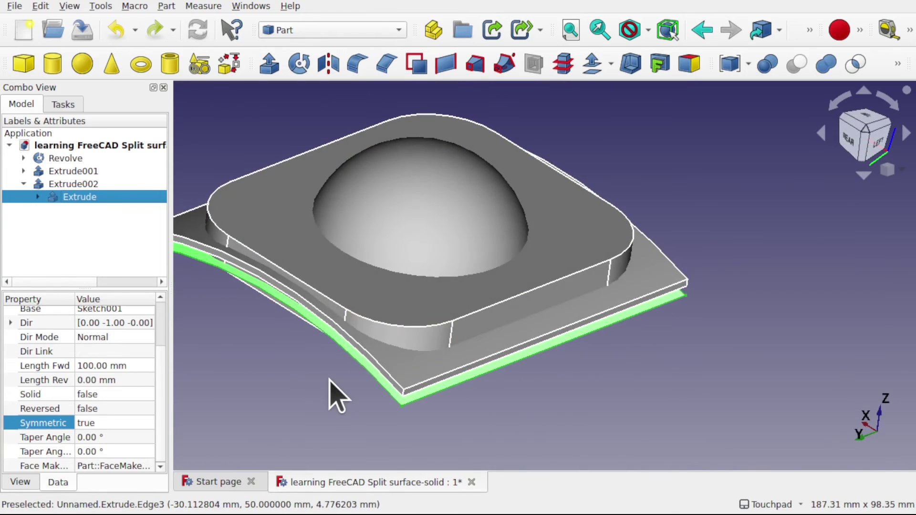
key("alt")
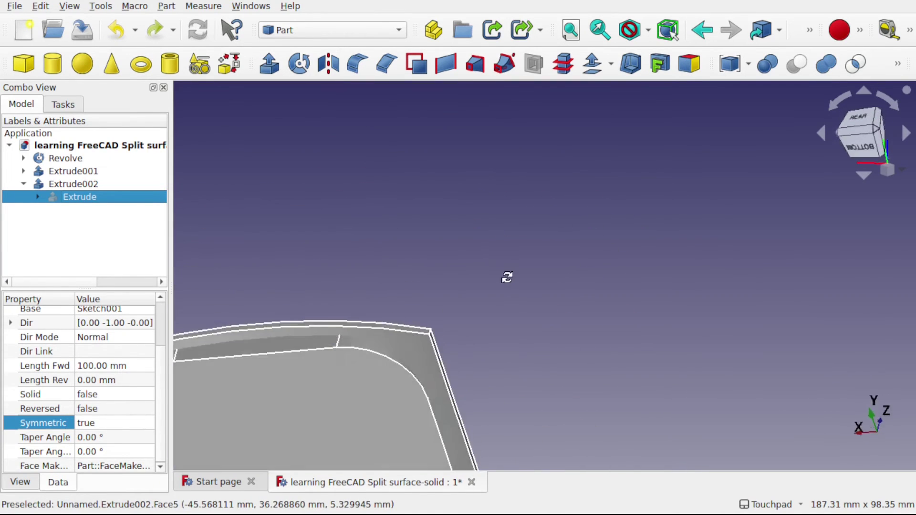
key("alt")
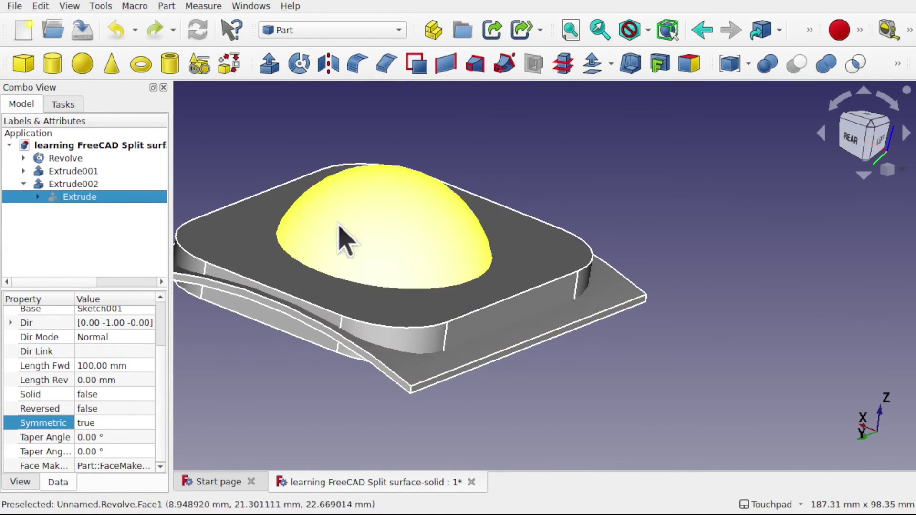
Open the sketch behind the Revolve dome, examine its double-arc profile, and close it
left_click(367, 223)
left_click(22, 158)
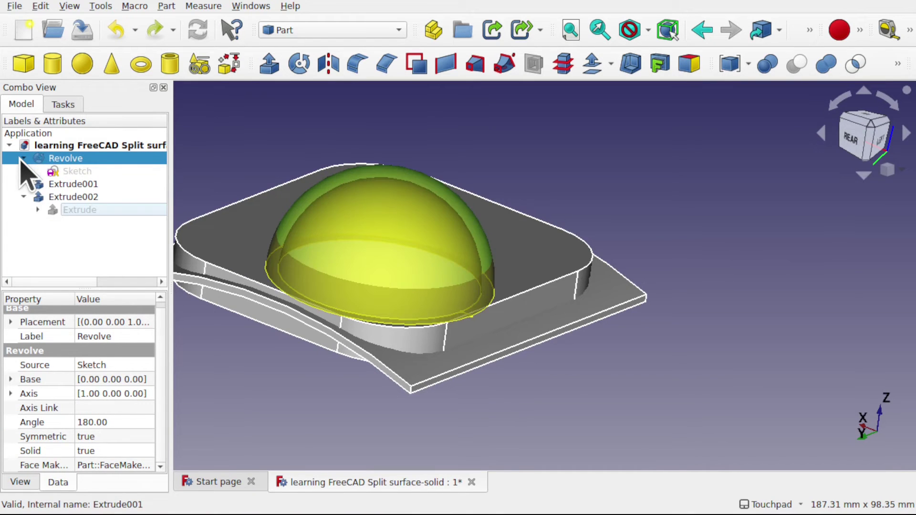
double_click(66, 171)
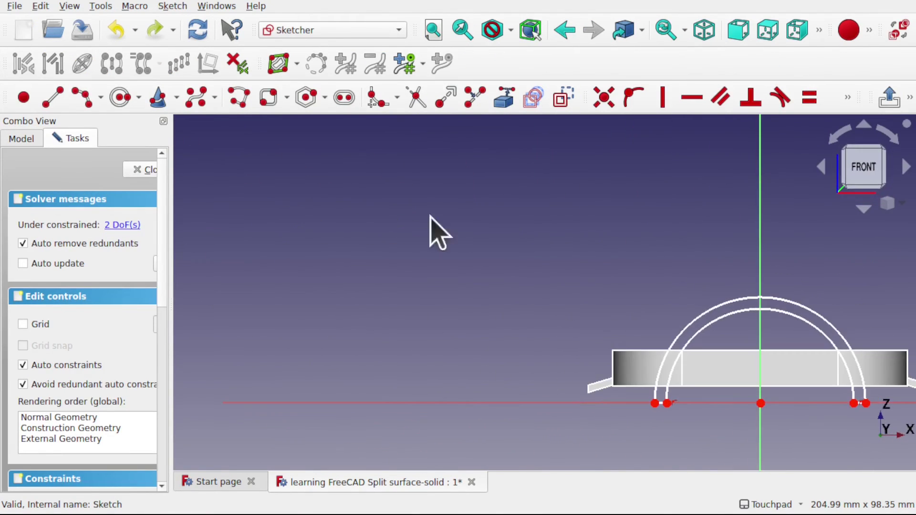
scroll(630, 329, "right", 5)
scroll(496, 314, "up", 2)
scroll(496, 315, "up", 2)
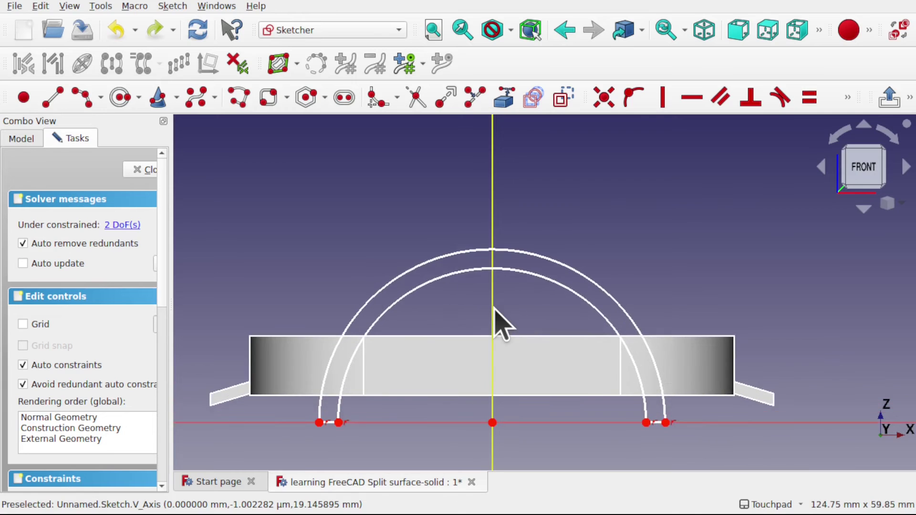
scroll(497, 321, "down", 2)
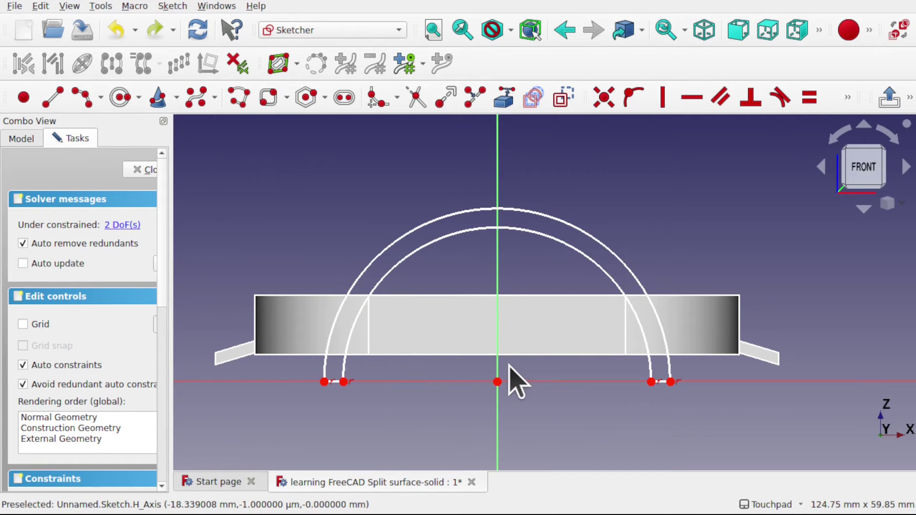
left_click(141, 170)
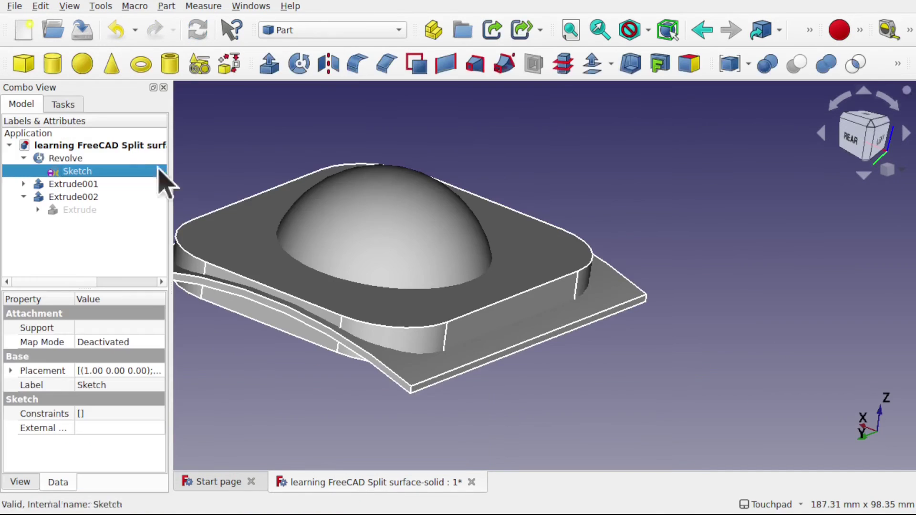
Hide the rounded block Extrude001, view how the dome crosses the curved panel, and select the Revolve dome
mouse_move(423, 302)
left_mouse_down("alt")
mouse_move(467, 272)
mouse_move(331, 270)
mouse_move(587, 302)
mouse_move(384, 307)
mouse_move(477, 317)
mouse_move(527, 225)
mouse_move(456, 297)
mouse_move(586, 272)
left_mouse_up("alt")
left_click(389, 310)
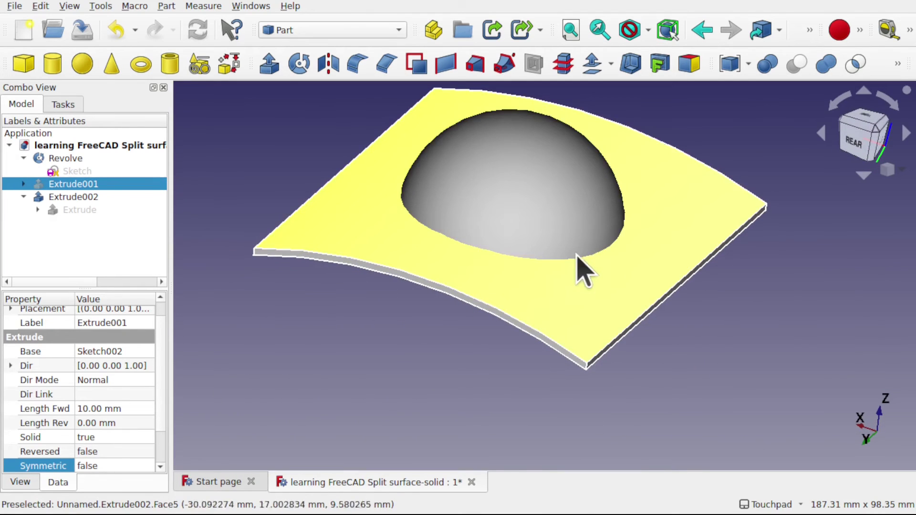
left_click_drag(445, 363, 474, 371, "alt")
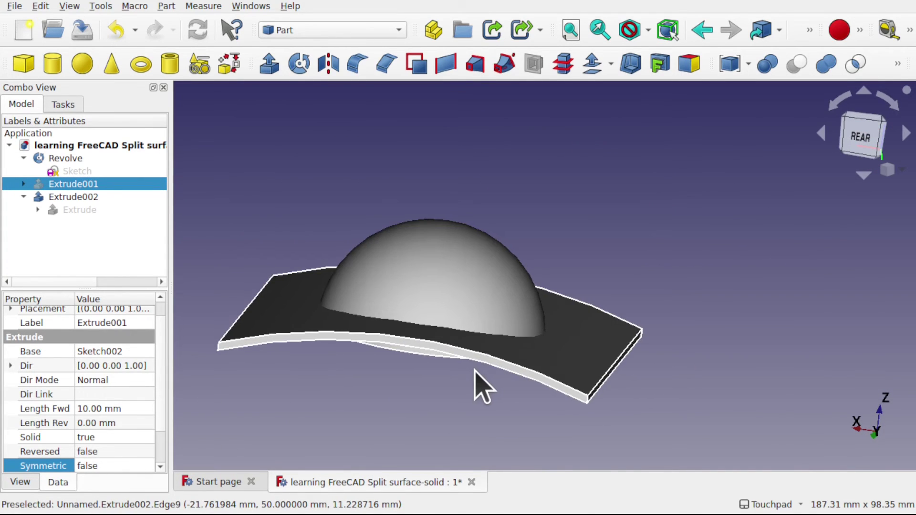
left_click(443, 309)
mouse_move(435, 307)
left_mouse_down("alt")
mouse_move(388, 331)
mouse_move(426, 306)
left_mouse_up("alt")
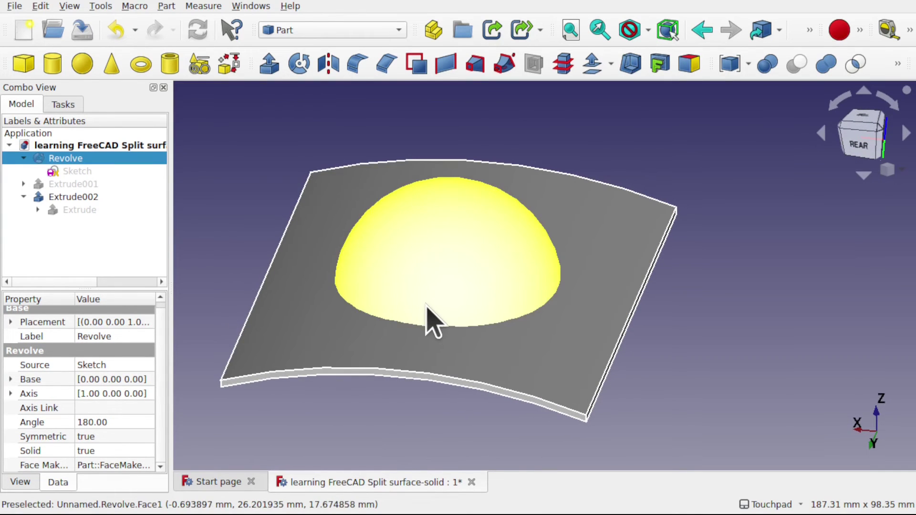
Slice the Revolve dome apart, using the curved panel Extrude002 as the cutting tool
left_click(594, 234, "ctrl")
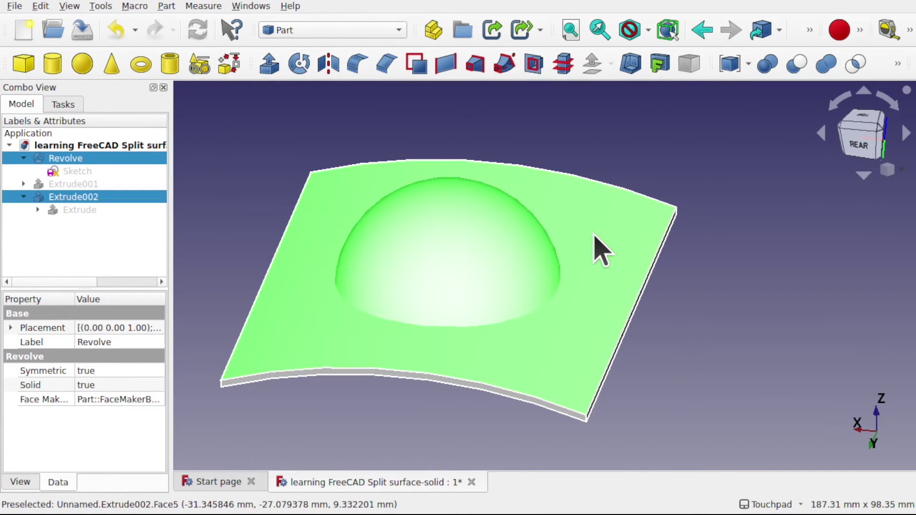
left_click(167, 5)
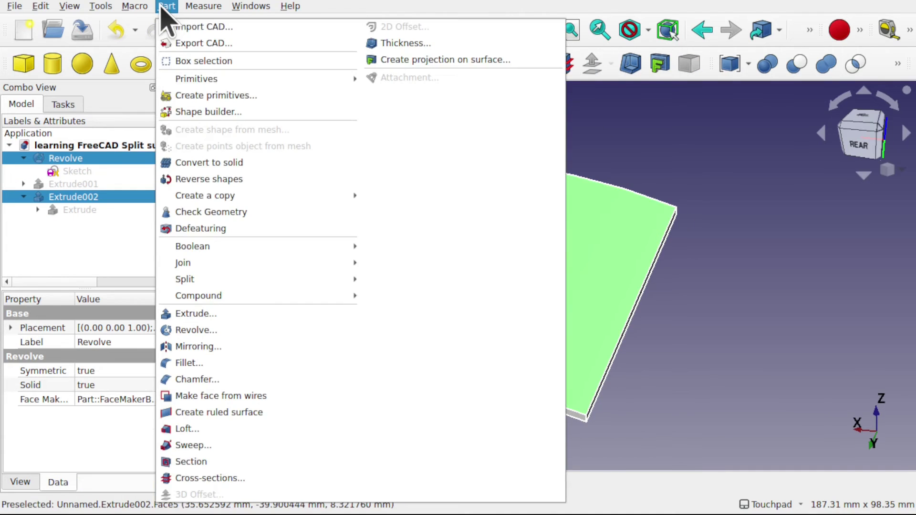
mouse_move(269, 279)
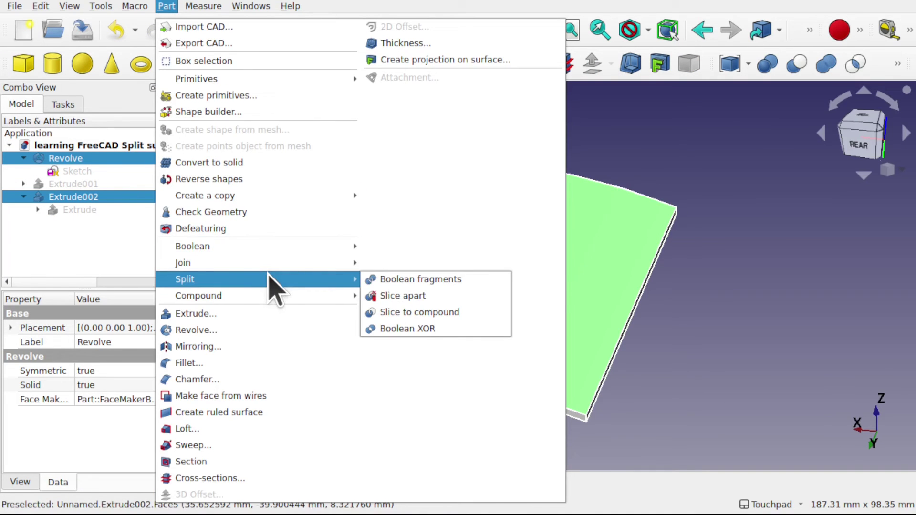
left_click(430, 296)
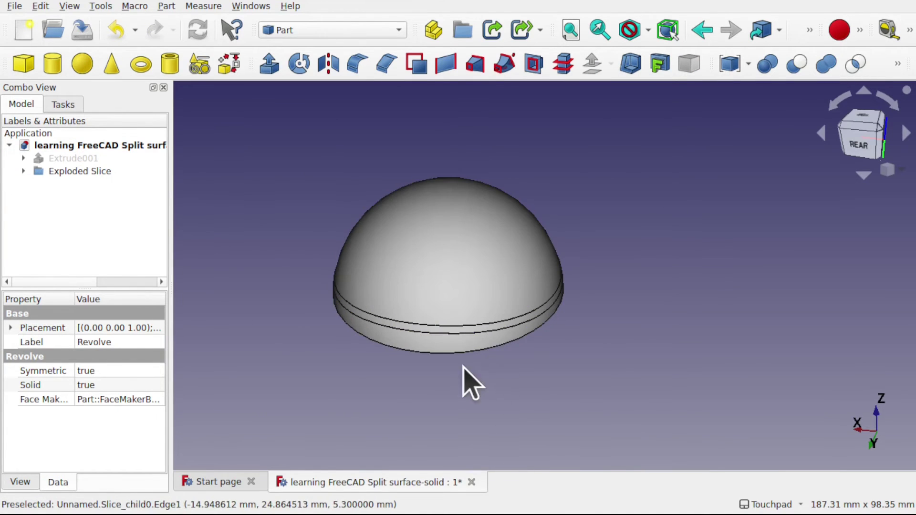
Examine the dome pieces Slice.0, Slice.1 and Slice.2 and inspect the Slice feature nested under them
middle_click_drag(470, 378, 458, 253)
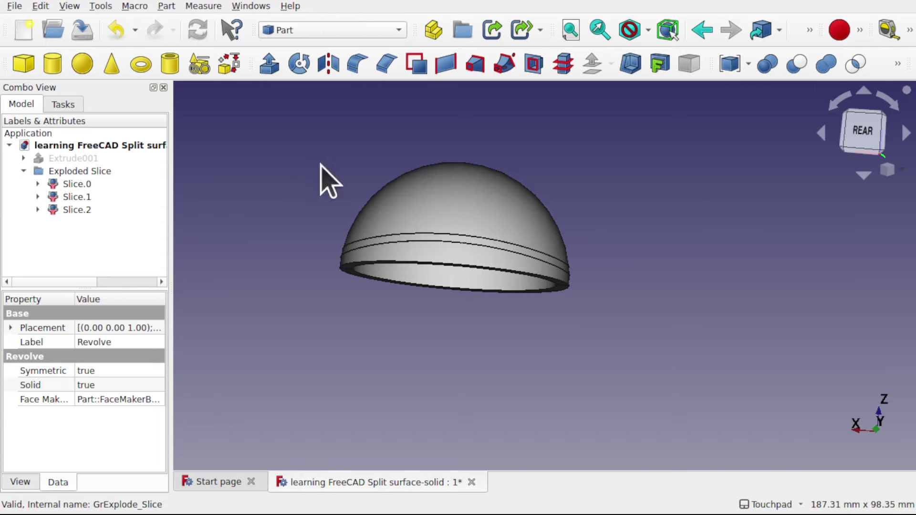
left_click(476, 231)
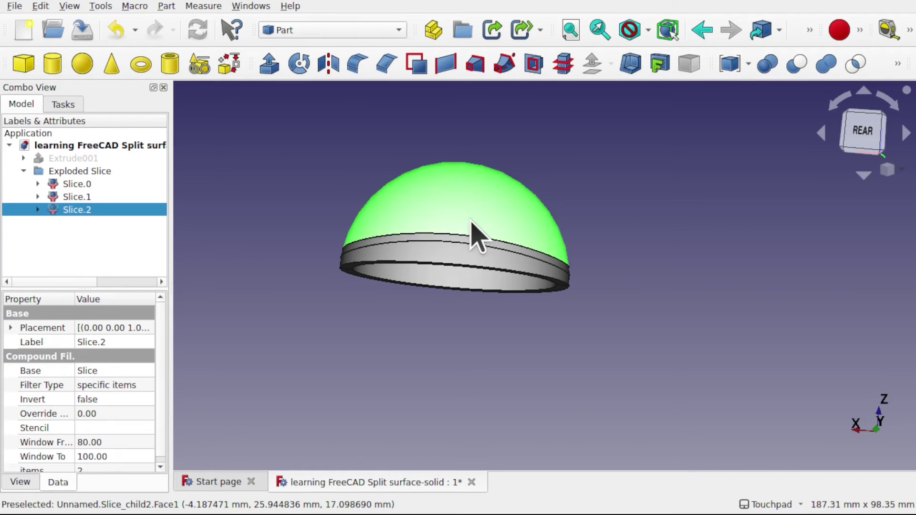
left_click(514, 246)
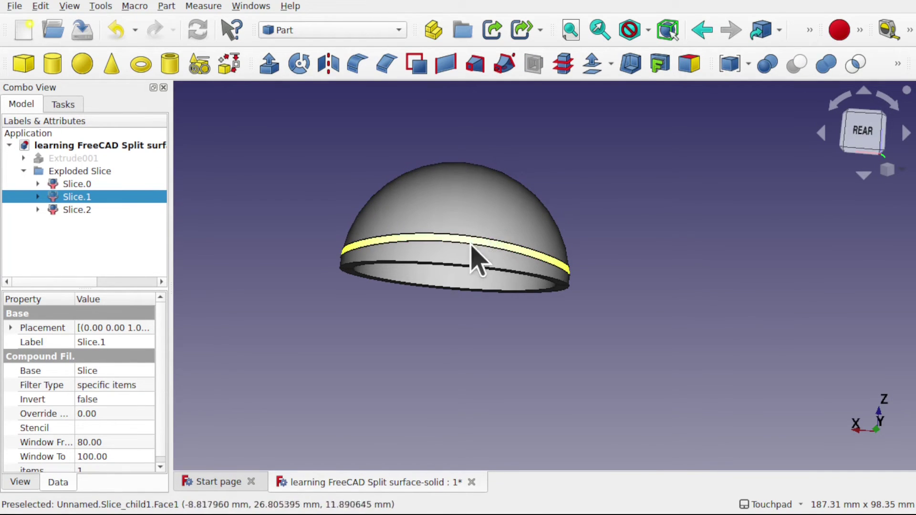
left_click(433, 249)
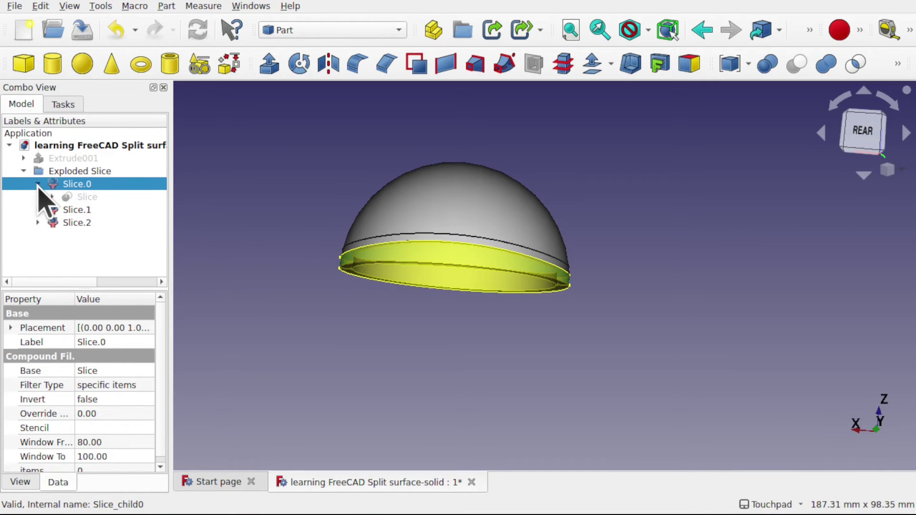
left_click(80, 199)
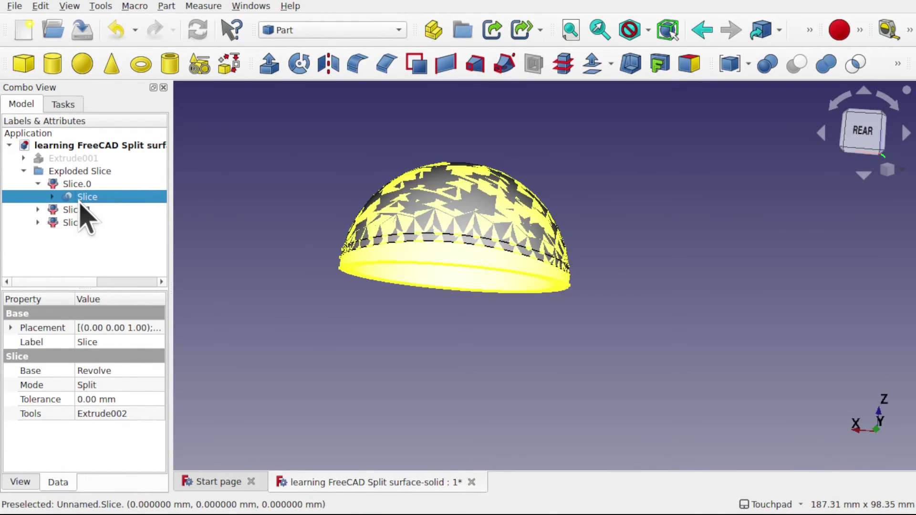
left_click(38, 223)
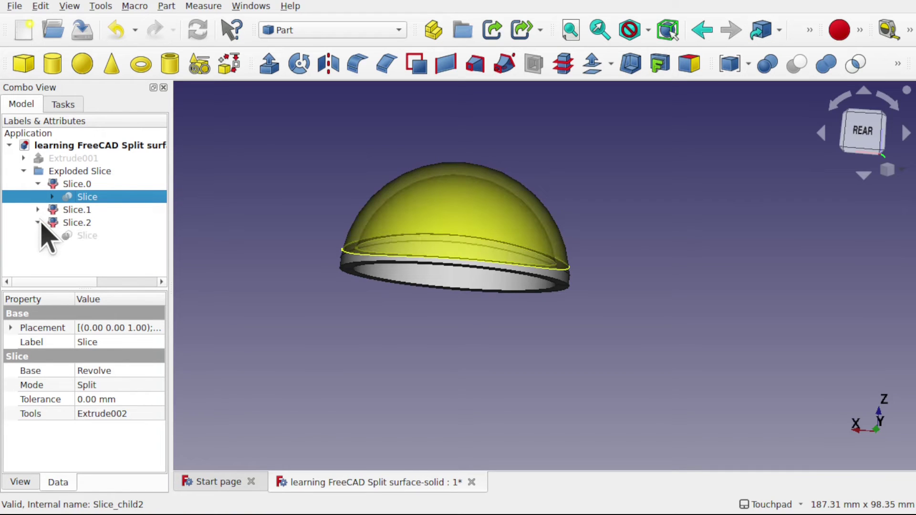
left_click(38, 210)
left_click(52, 196)
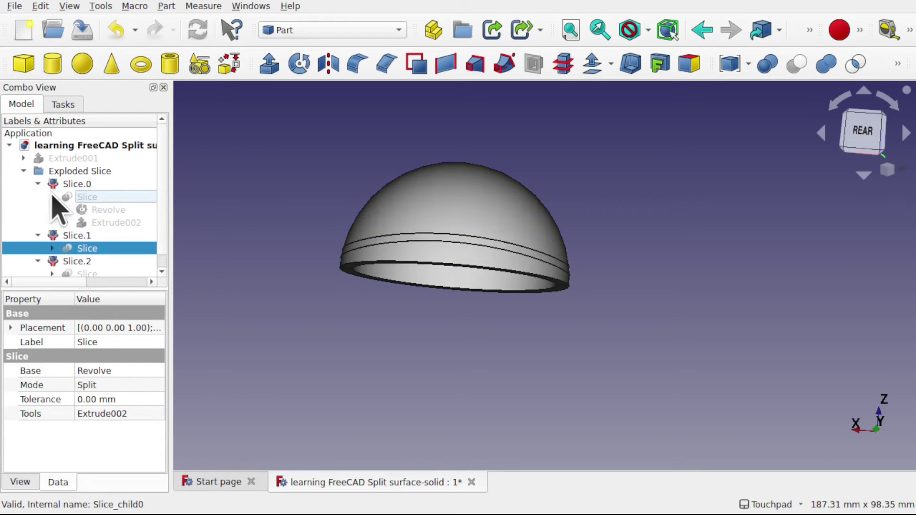
Show the Extrude002 panel nested under Slice, compare it with the dome's cut lines, and hide it again
left_click(116, 222)
key("space")
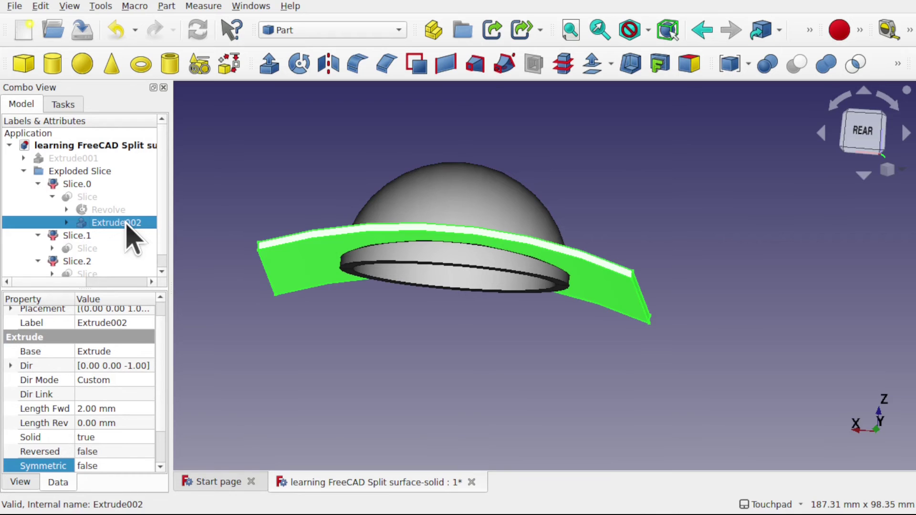
mouse_move(446, 251)
left_mouse_down("alt")
mouse_move(450, 305)
mouse_move(491, 265)
mouse_move(460, 231)
mouse_move(436, 266)
mouse_move(446, 257)
left_mouse_up("alt")
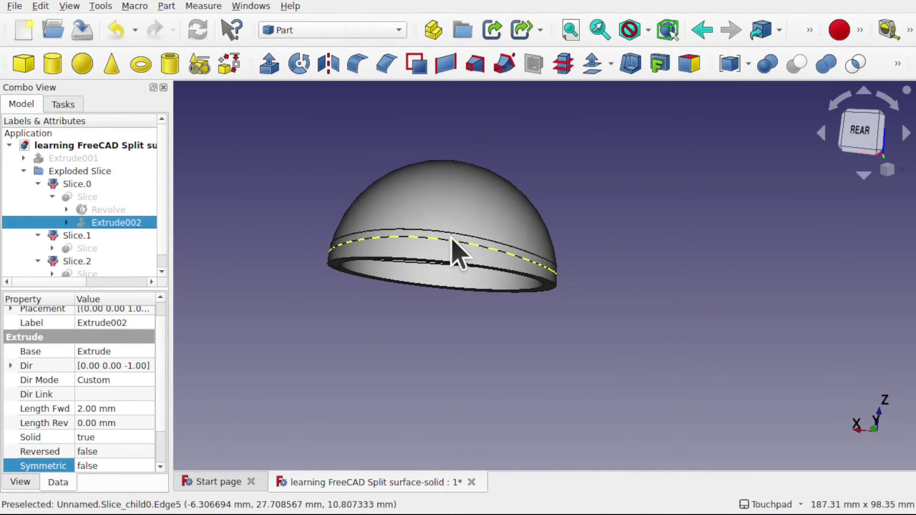
key("space")
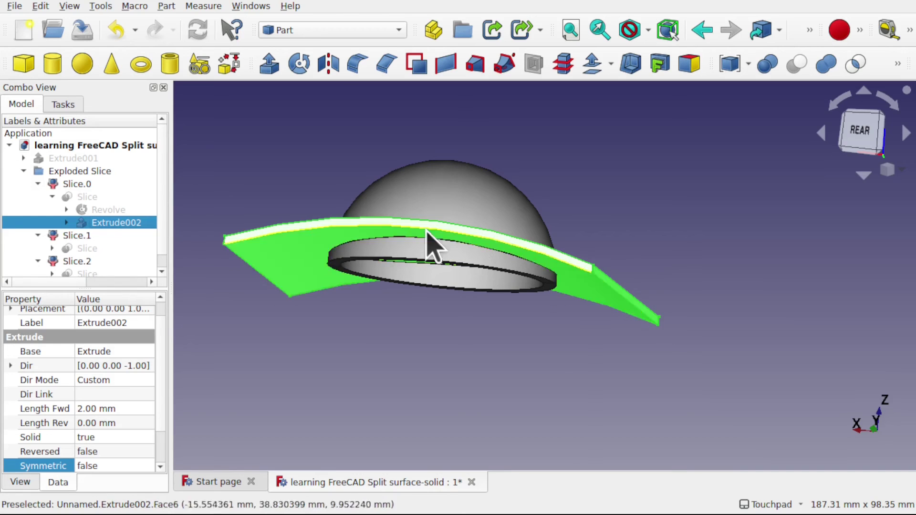
key("space")
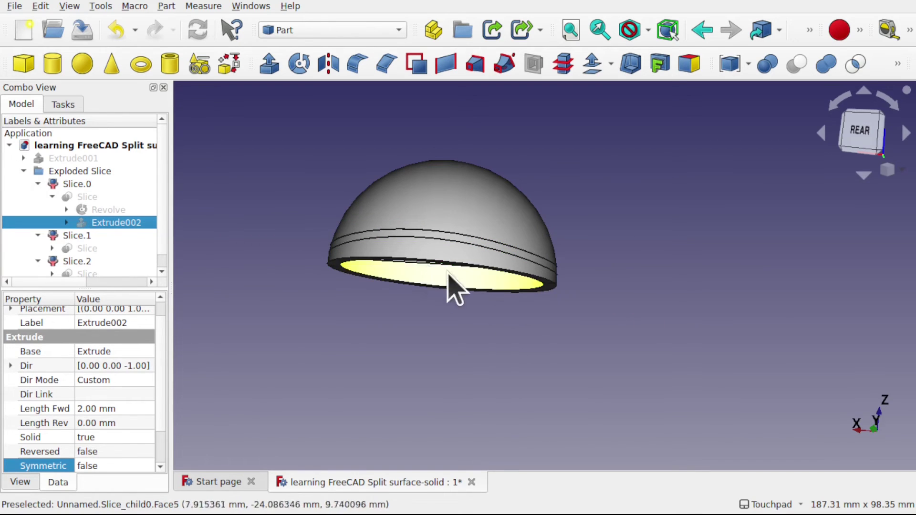
Hide the lower dome ring Slice.0 and examine the remaining dome from above and below against the Extrude002 panel
left_click(433, 262)
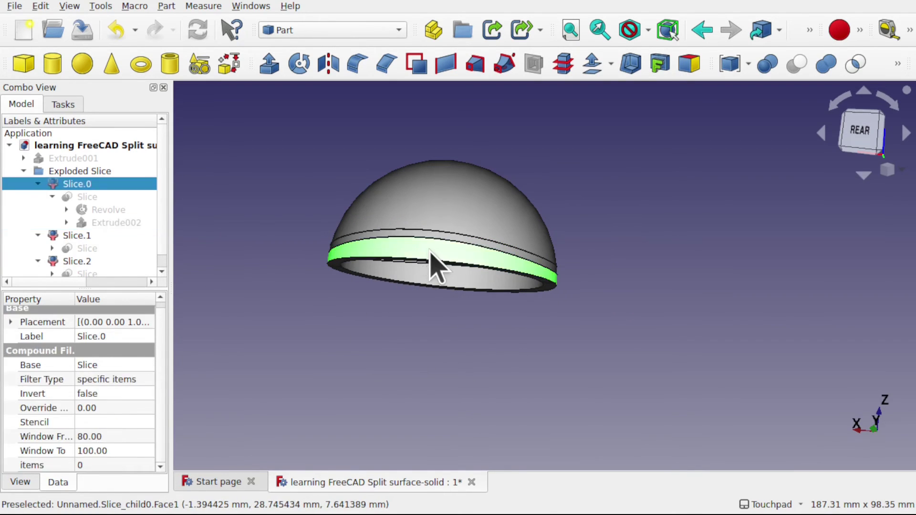
left_click_drag(433, 265, 474, 241, "alt")
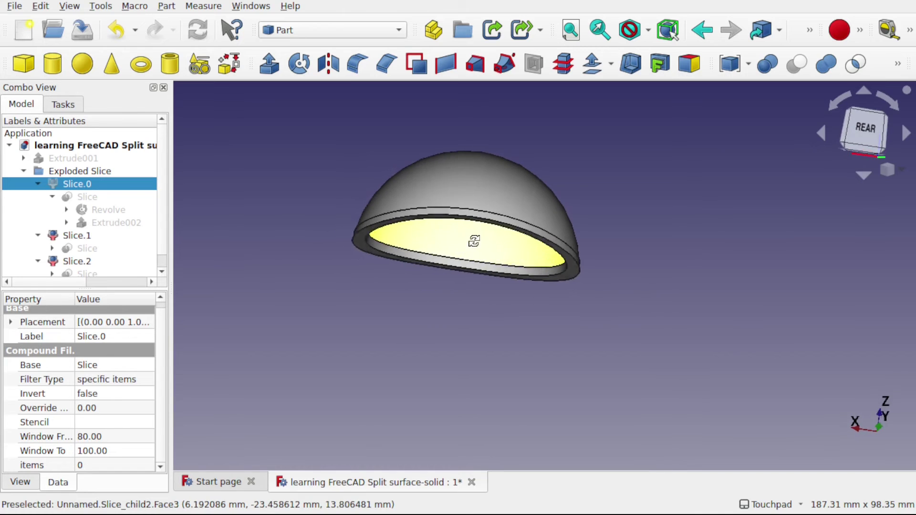
left_click(125, 223)
key("space")
left_click_drag(401, 206, 471, 320, "alt")
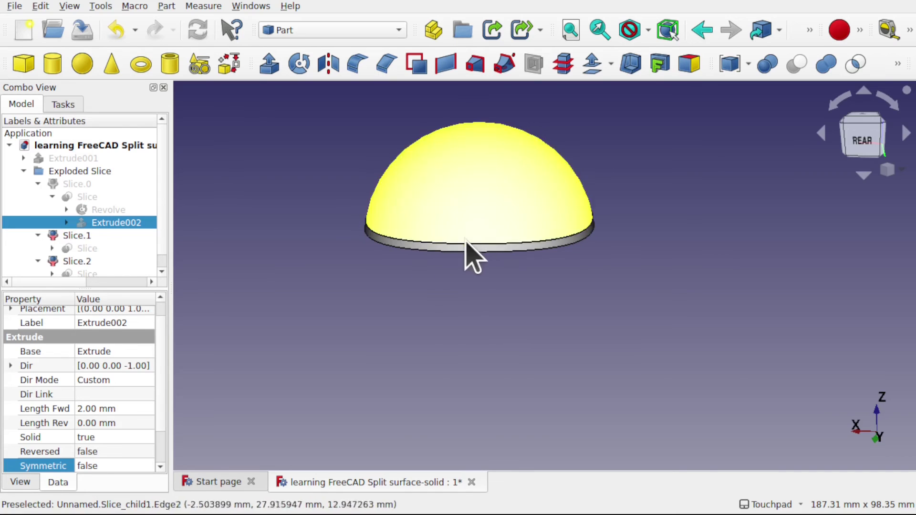
left_click_drag(507, 280, 550, 206, "alt")
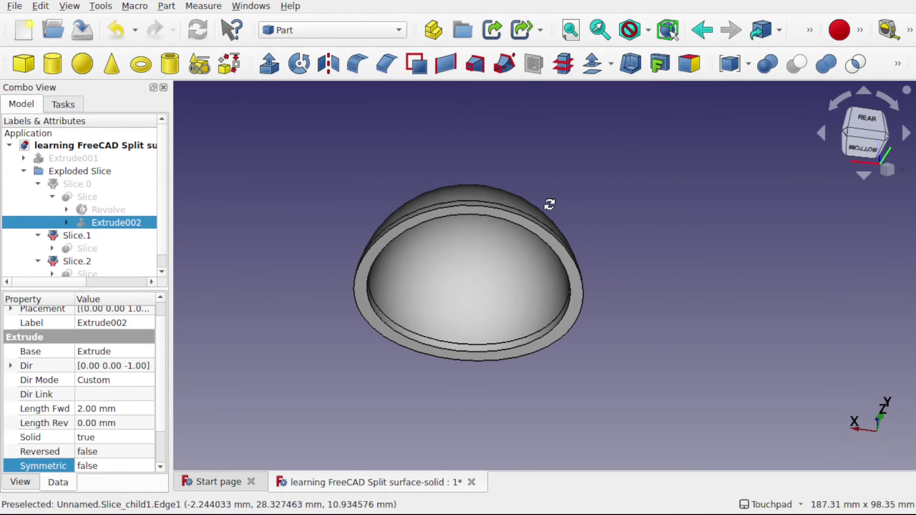
Show the source Revolve dome and the Extrude002 panel nested under Slice
left_click(193, 243)
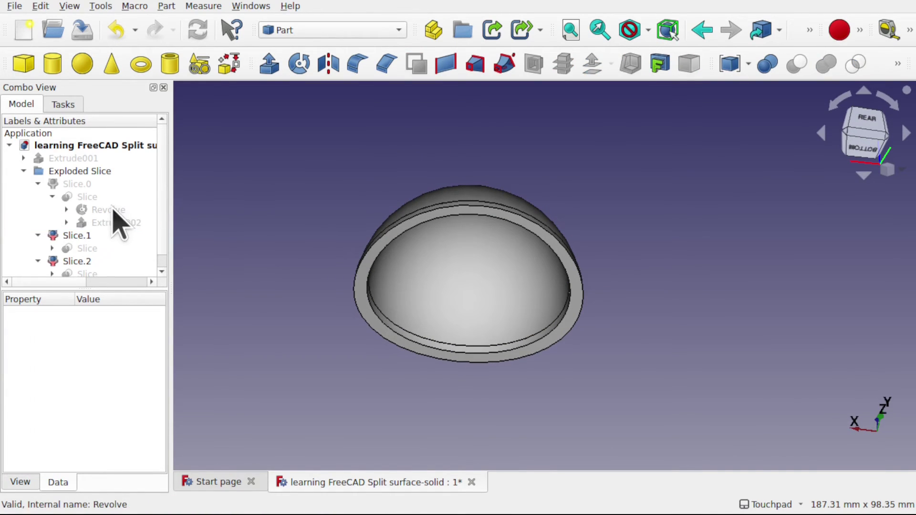
left_click(101, 210)
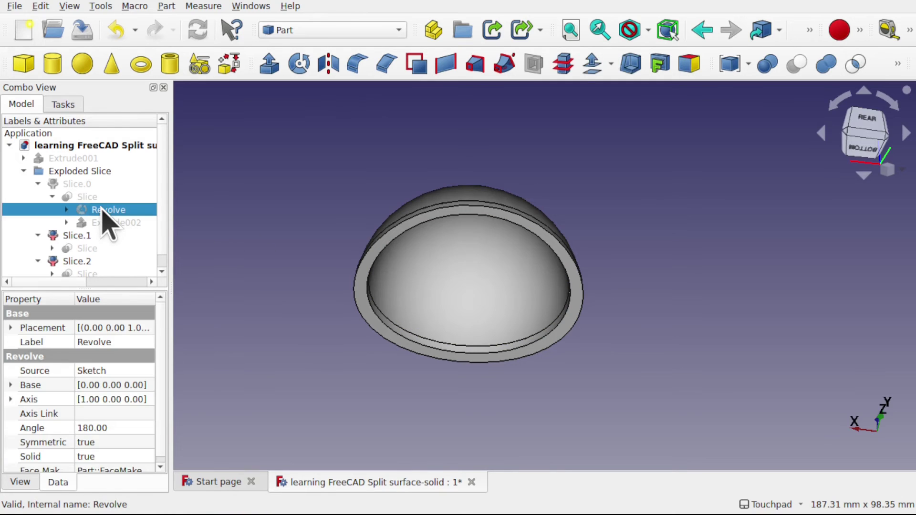
left_click(377, 382)
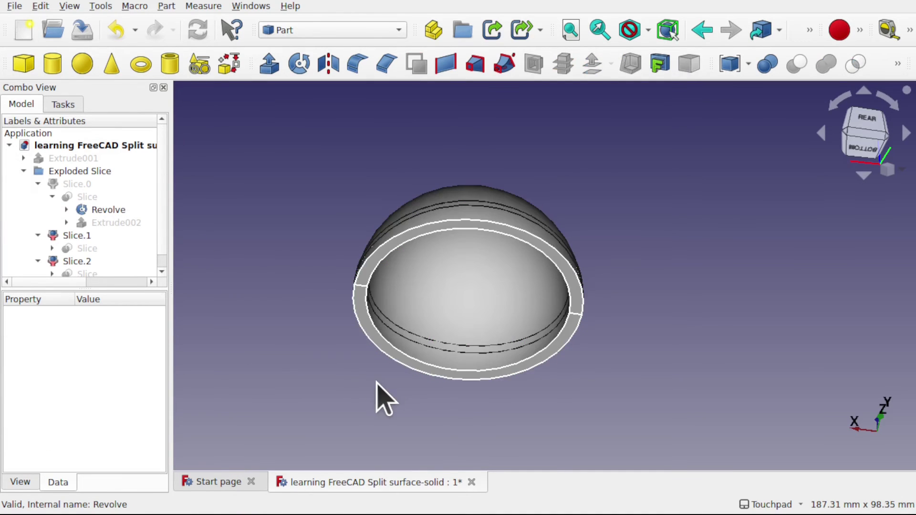
left_click(116, 223)
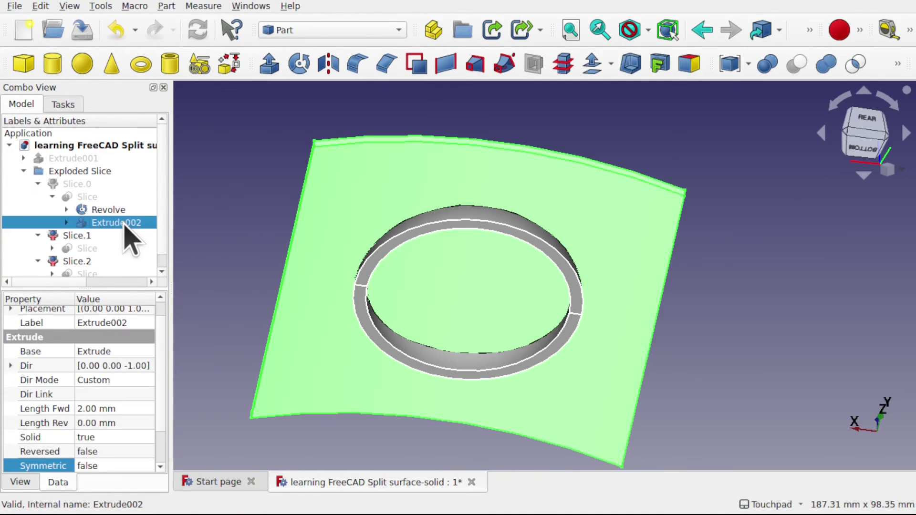
Slice the Extrude002 panel apart, using the Revolve dome as the cutting tool
left_click(625, 232)
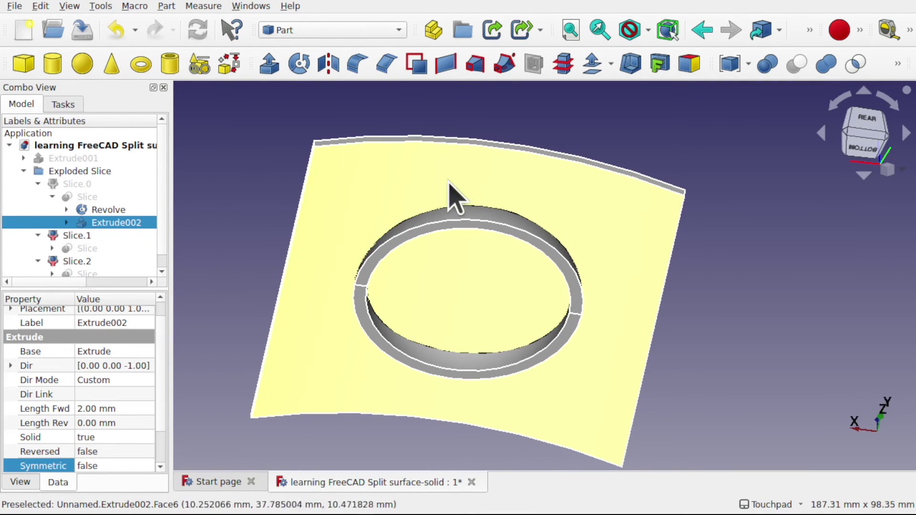
left_click(491, 217, "ctrl")
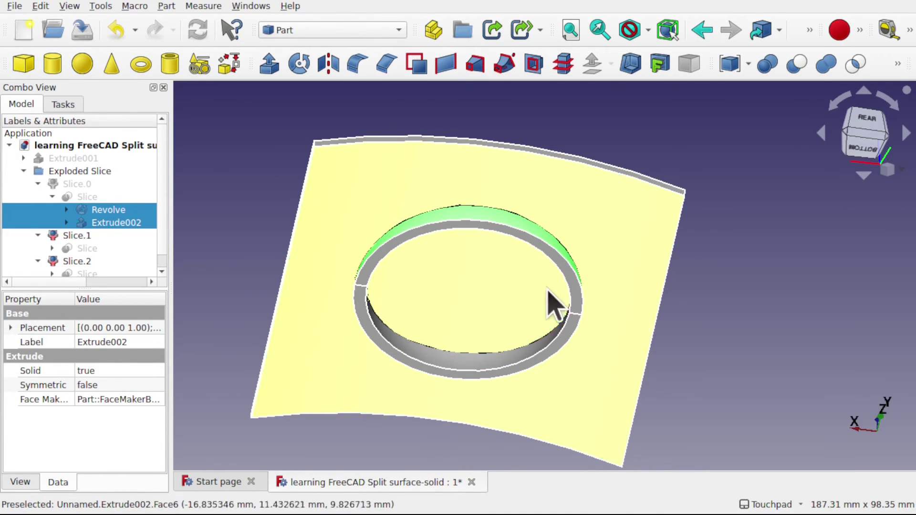
left_click_drag(521, 348, 507, 318, "alt")
left_click(512, 334, "ctrl")
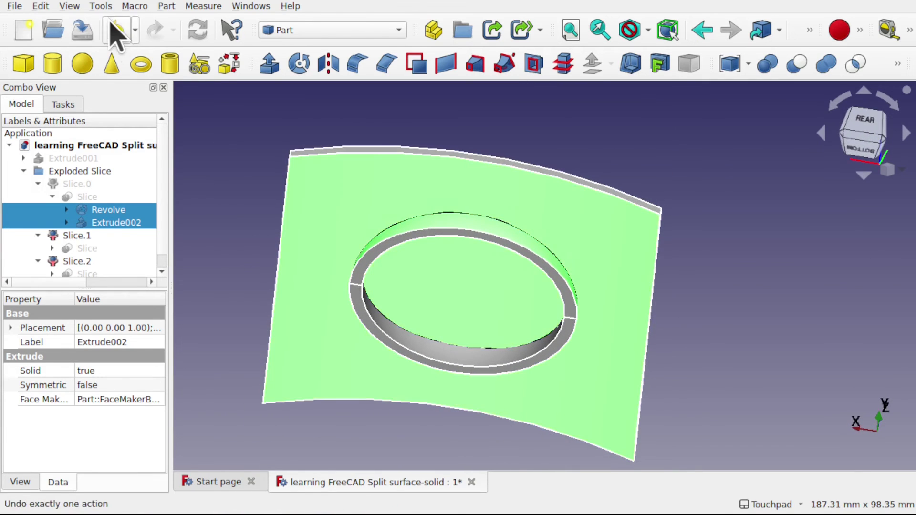
left_click(167, 6)
mouse_move(265, 282)
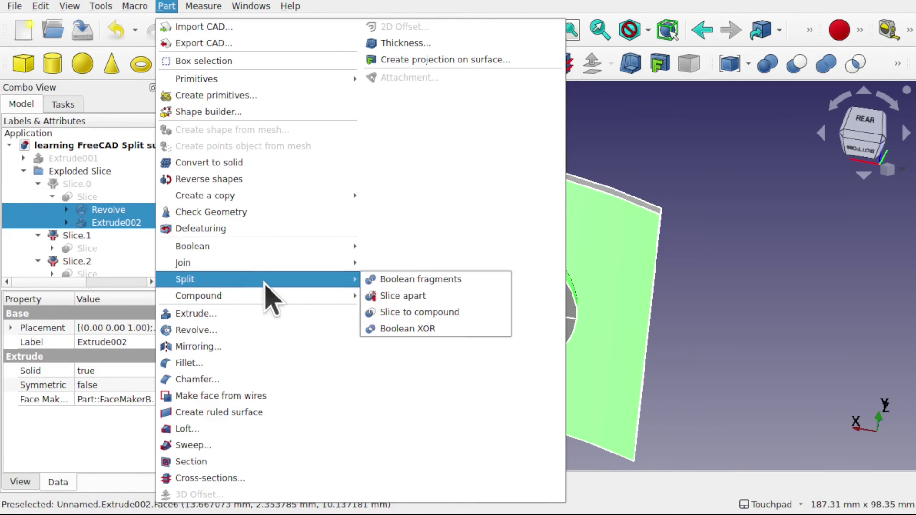
left_click(406, 296)
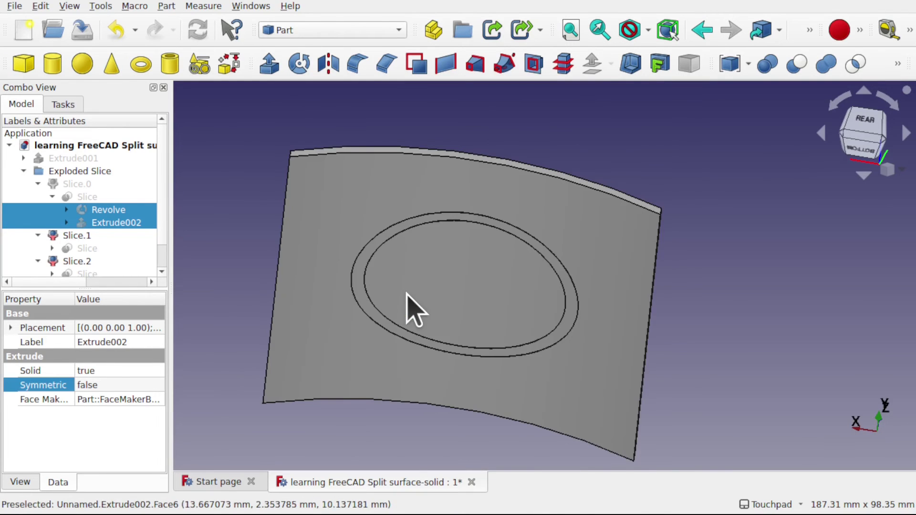
Hide the inner disc Slice001.2 of the sliced panel and view the opening into the dome from below
left_click(477, 285)
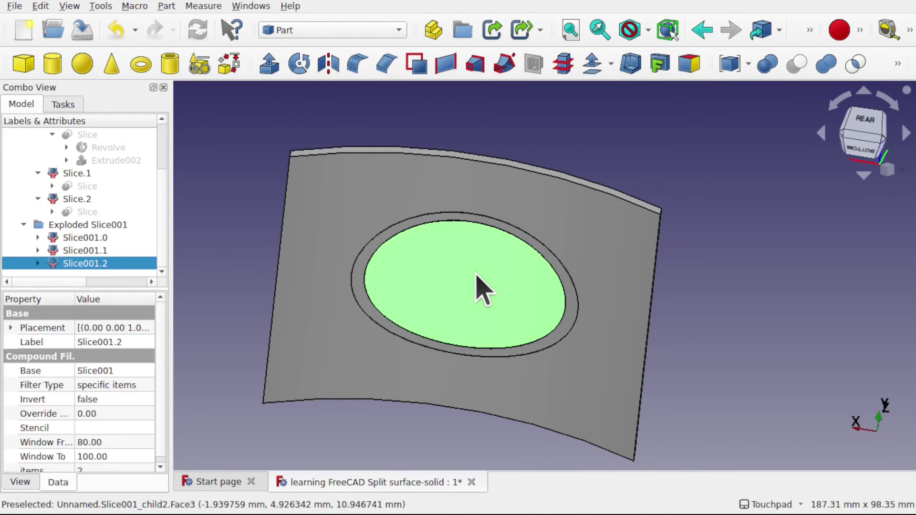
left_click_drag(409, 289, 431, 307, "alt")
left_click_drag(459, 375, 428, 423)
left_click_drag(507, 379, 554, 379)
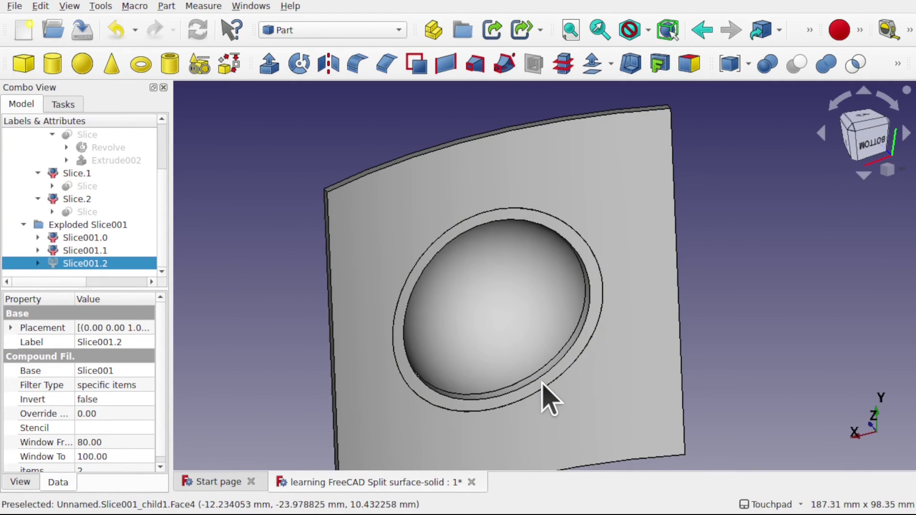
Hide the overlapping dome ring Slice.1, check the panel ring Slice001.1 by toggling its visibility, and keep Slice001.1 shown
left_click(544, 384)
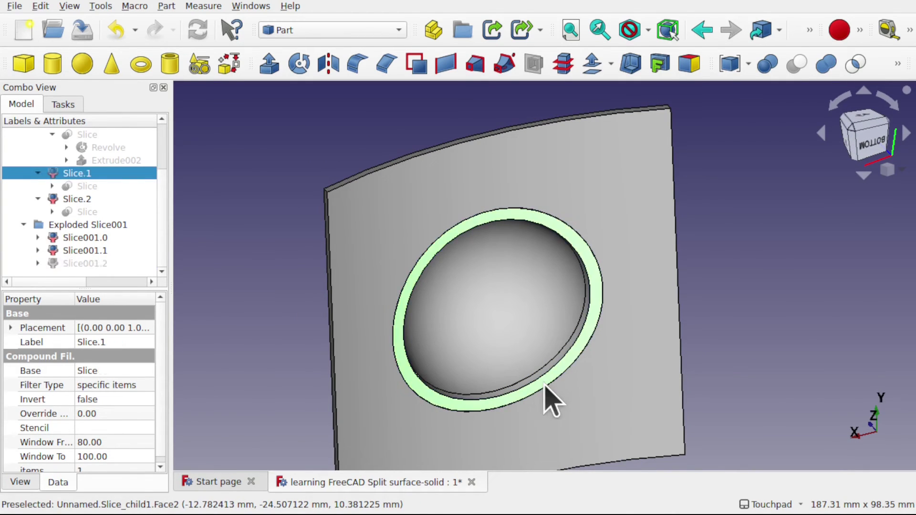
key("space")
left_click(544, 384)
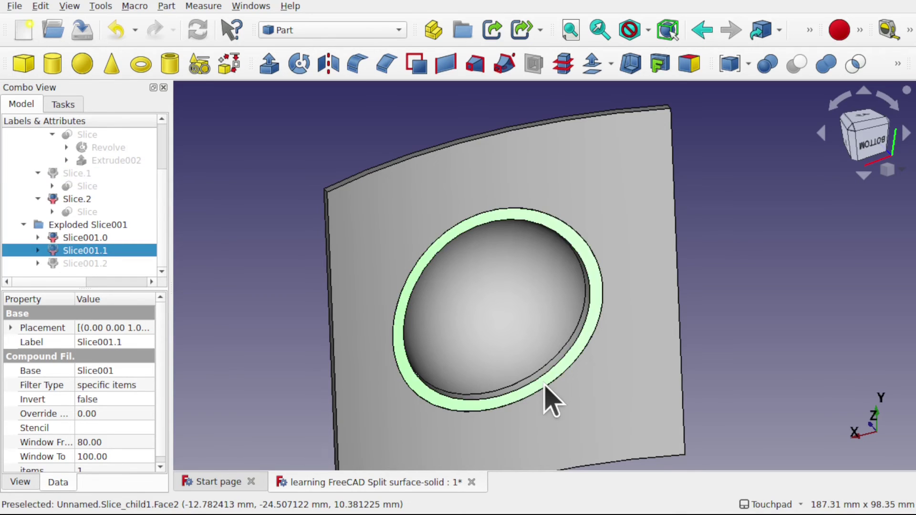
key("space")
left_click_drag(547, 401, 587, 441)
key("space")
key("space")
key("space")
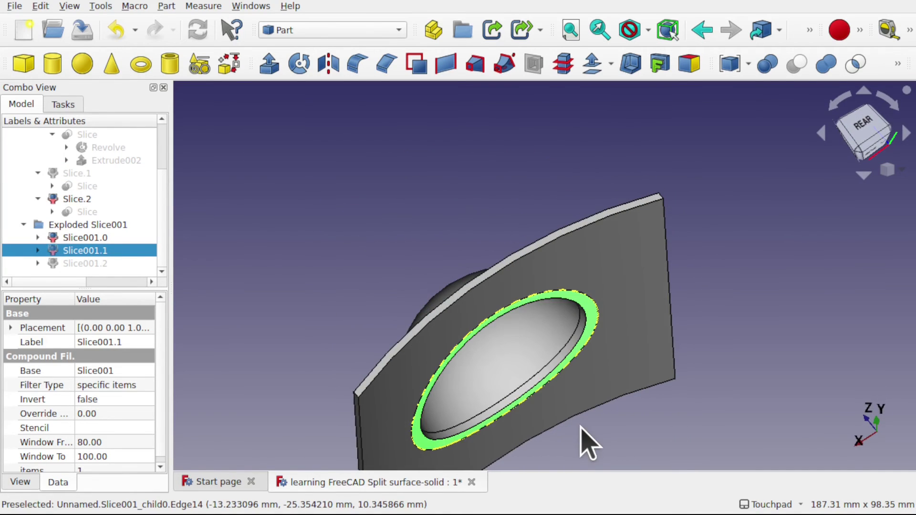
key("space")
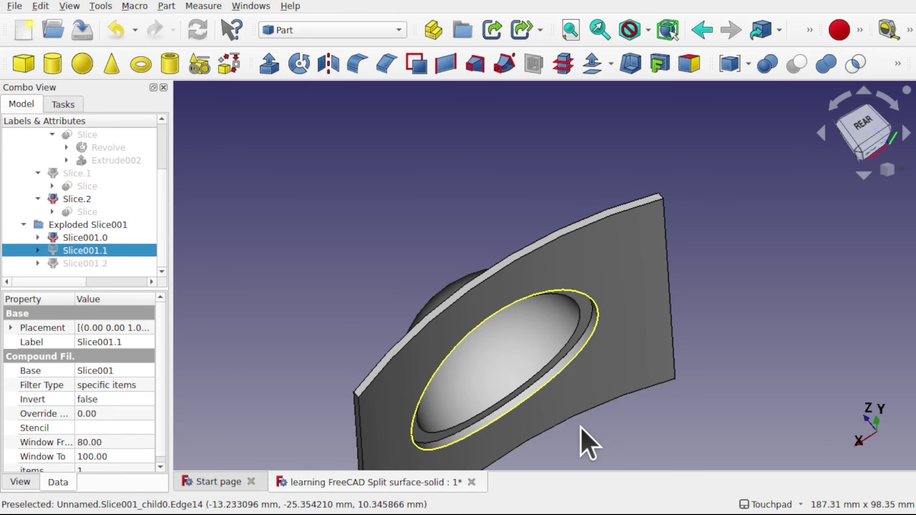
left_click_drag(581, 427, 592, 389)
key("space")
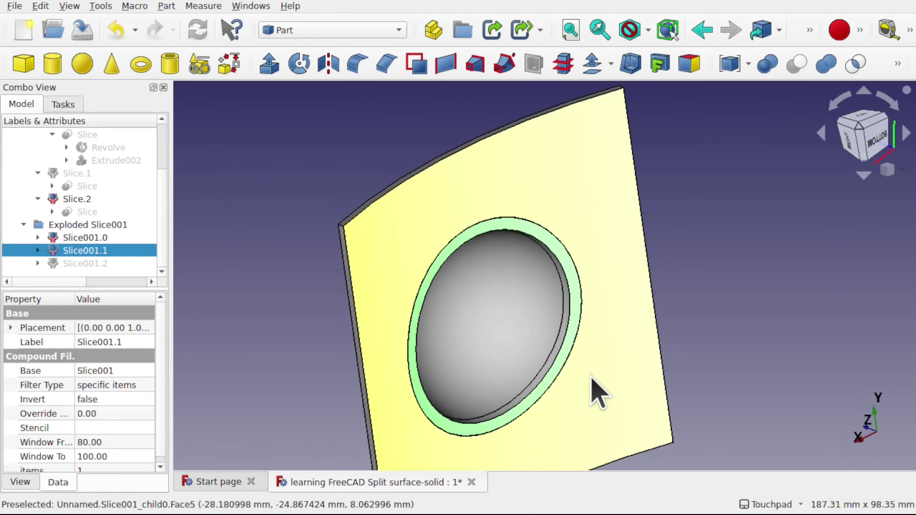
Examine the panel ring Slice001.1 around the dome opening from below by hiding it and showing it again
left_click_drag(496, 403, 532, 384)
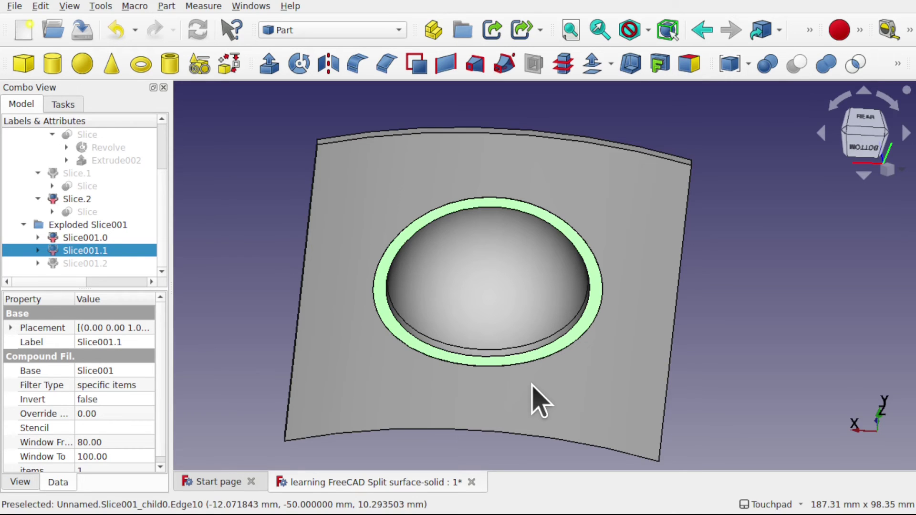
left_click_drag(539, 400, 436, 348)
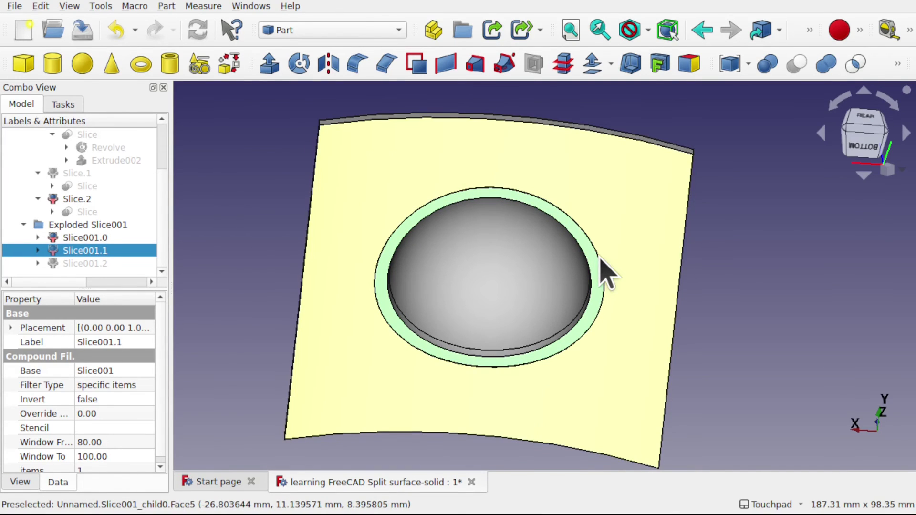
key("space")
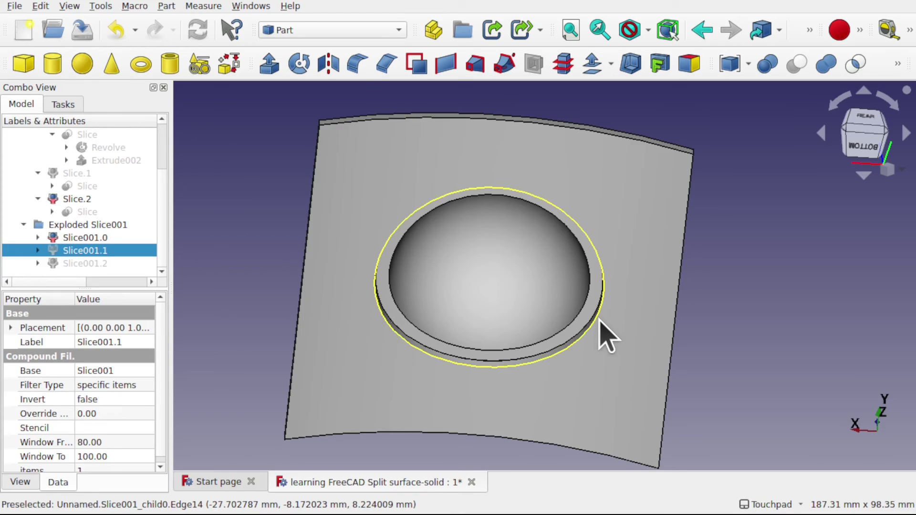
key("ctrl+s")
key("space")
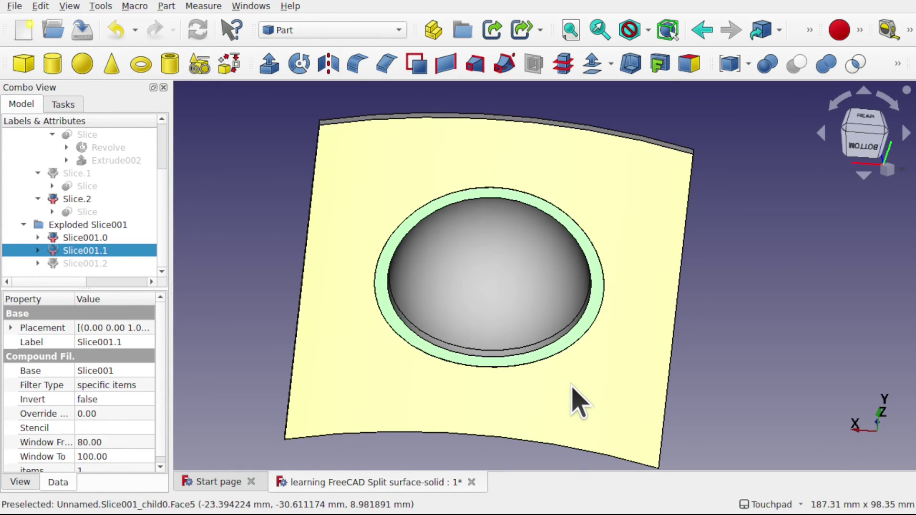
Show the hidden rounded-corner block Extrude001
scroll(159, 160, "up", 2)
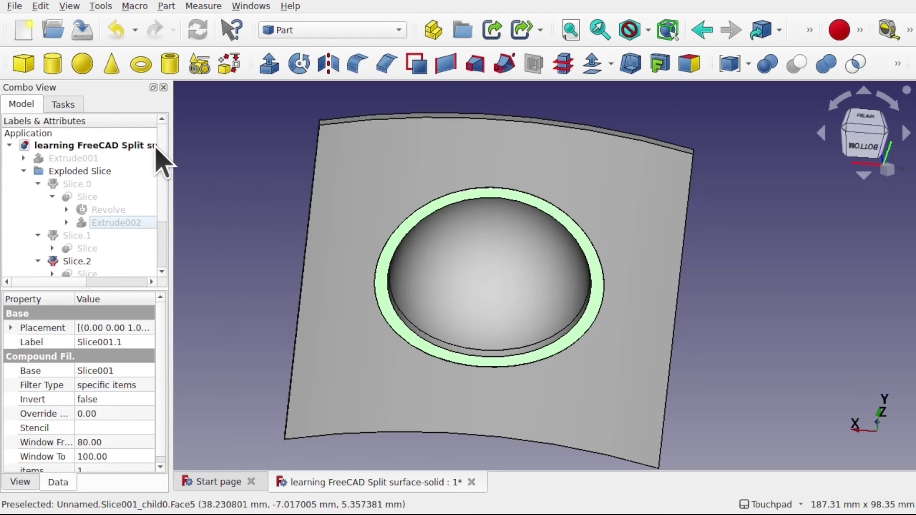
left_click(87, 162)
key("space")
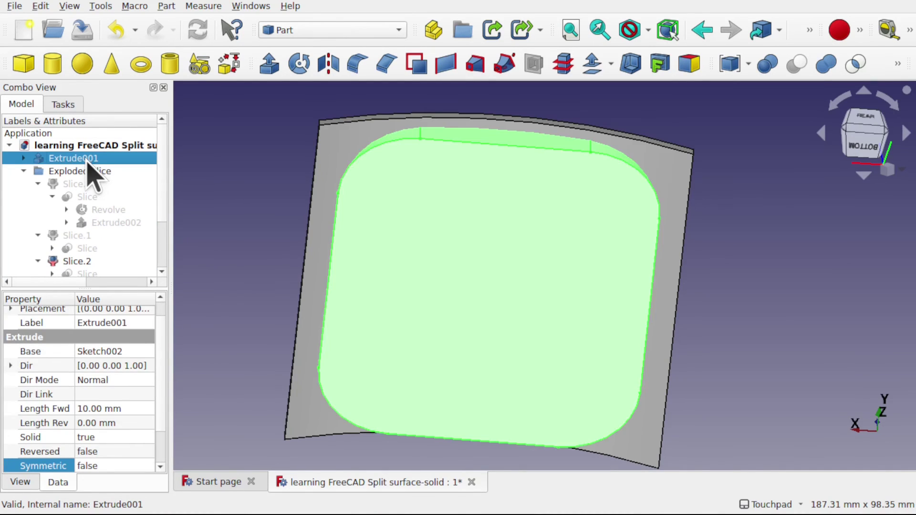
Slice the outer panel Slice001.0 apart with Extrude001 as the cutting tool, and hide the piece outside the rounded outline
left_click(353, 153)
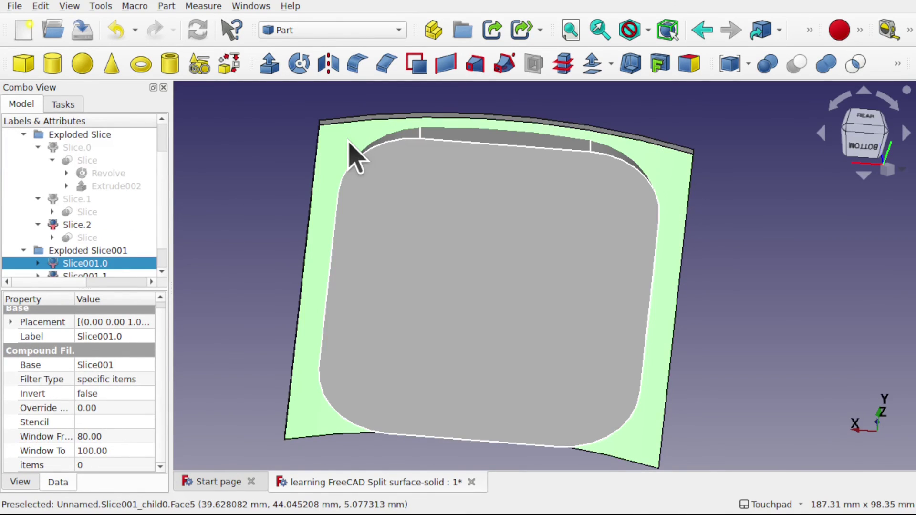
left_click(480, 221, "ctrl")
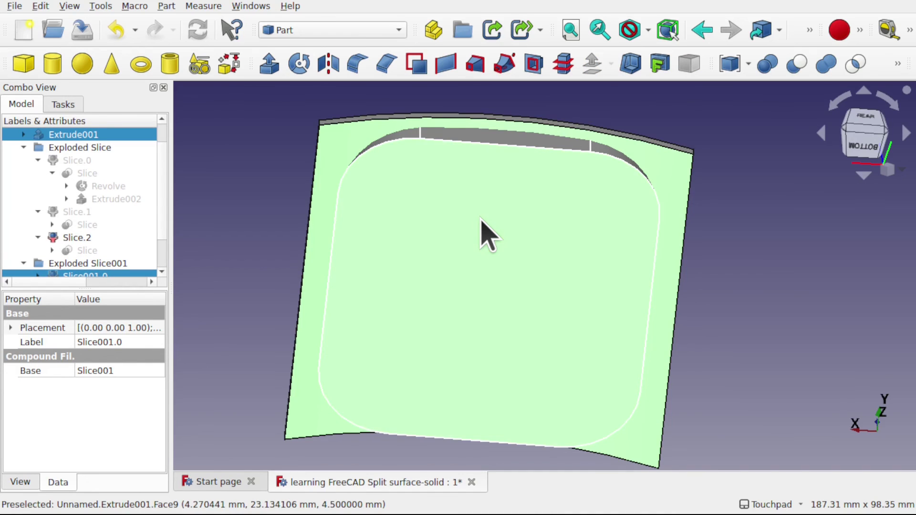
left_click(167, 6)
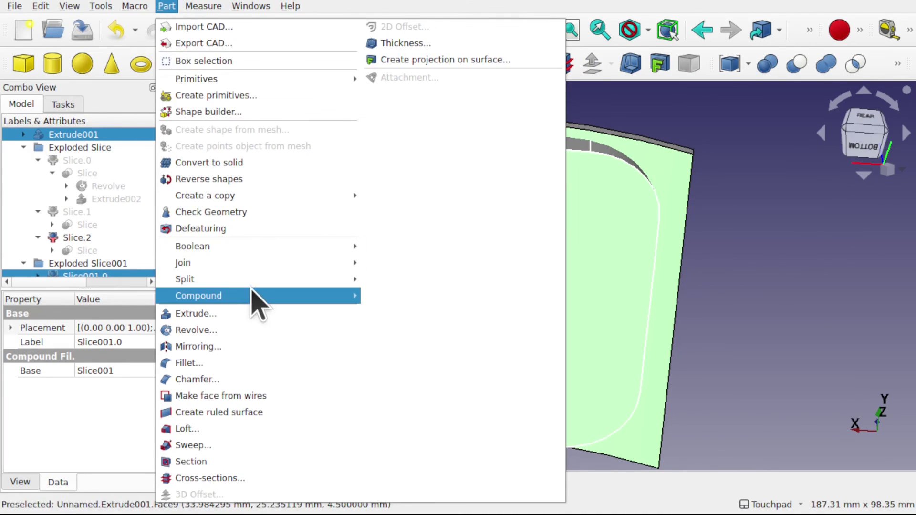
mouse_move(282, 281)
left_click(411, 296)
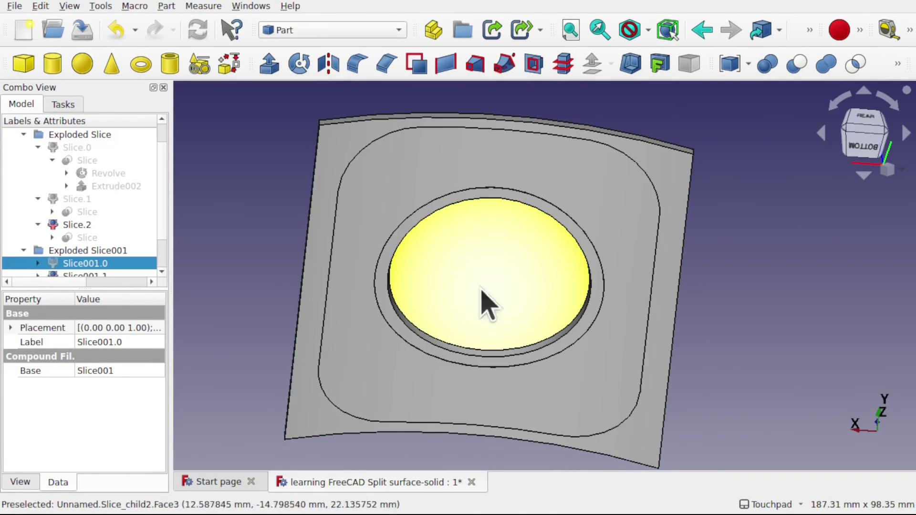
left_click(669, 280)
key("space")
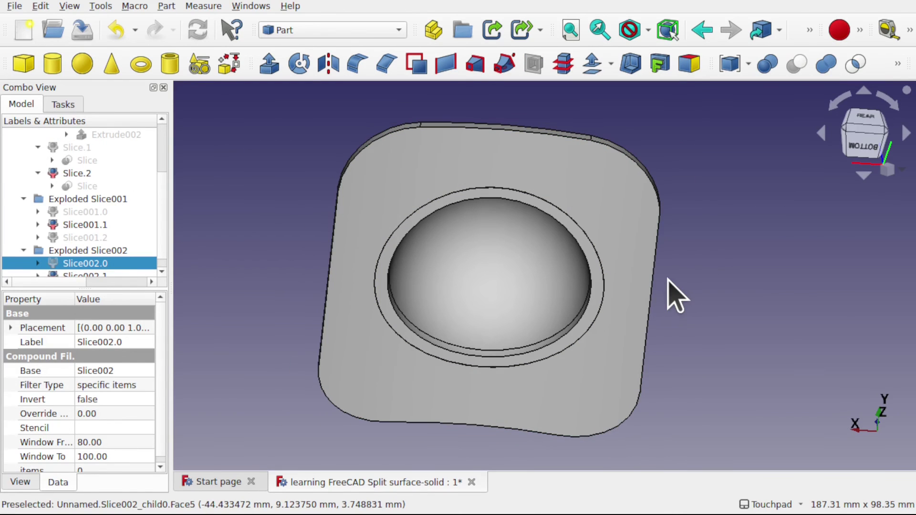
Fuse the rounded flange Slice002.1, the dome Slice.2 and the ring Slice001.1 into one solid with a Boolean Union
left_click_drag(618, 210, 436, 344, "alt")
left_click(419, 313)
left_click_drag(420, 313, 510, 276, "alt")
left_click(439, 279)
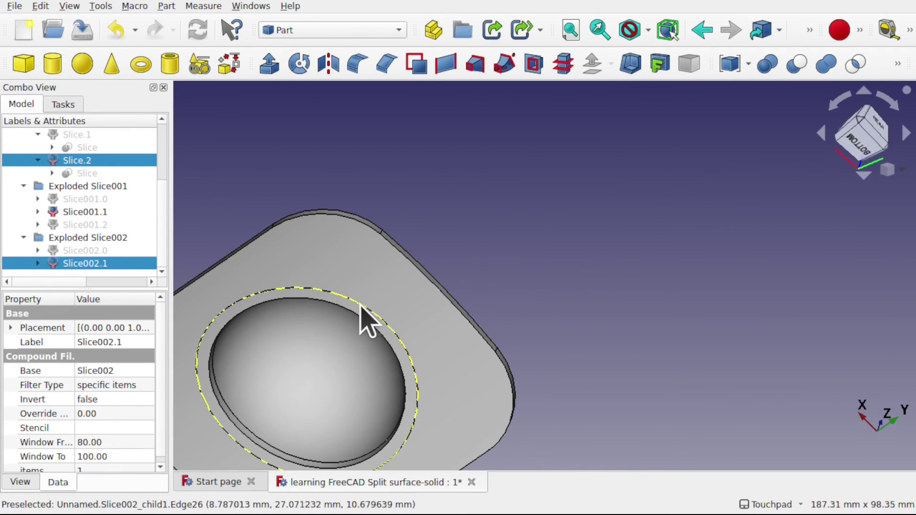
left_click(354, 318, "ctrl")
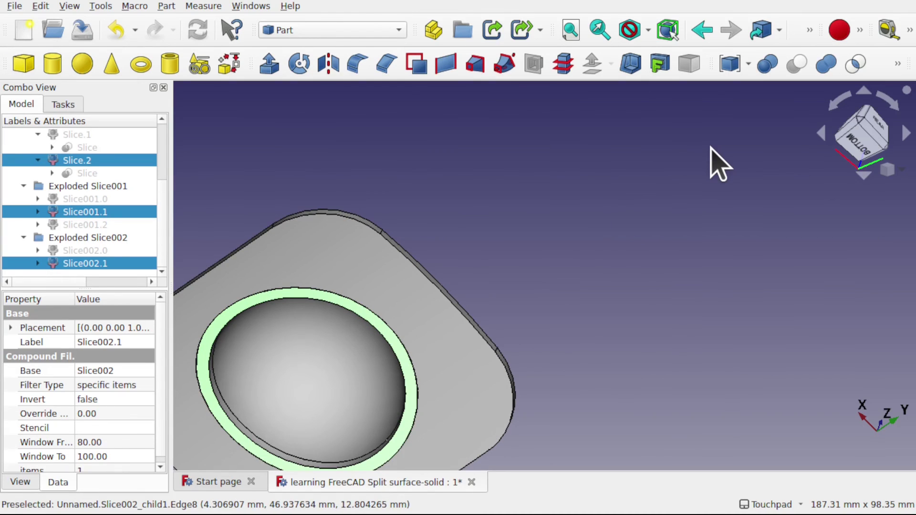
left_click(167, 6)
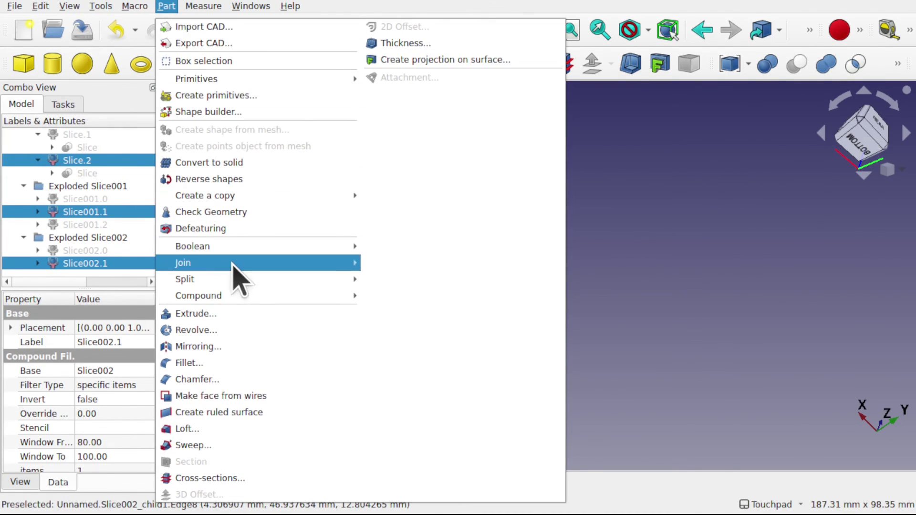
mouse_move(287, 247)
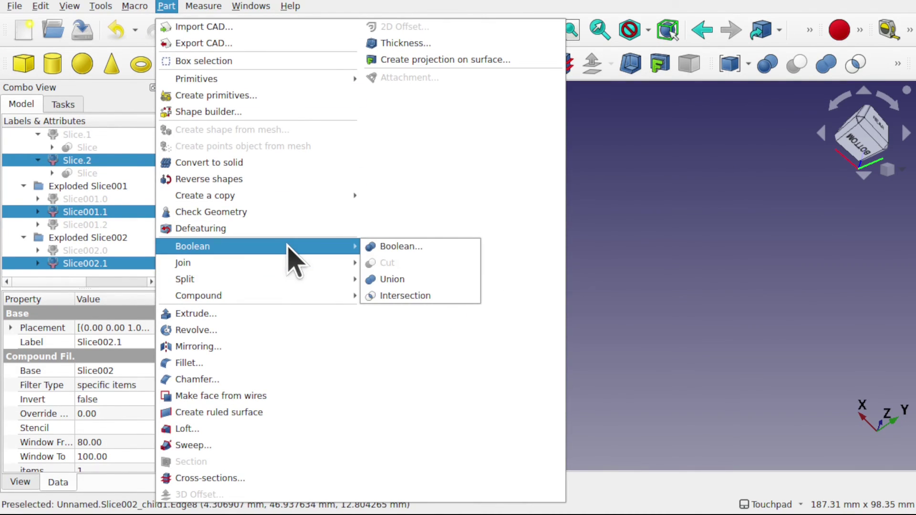
left_click(441, 282)
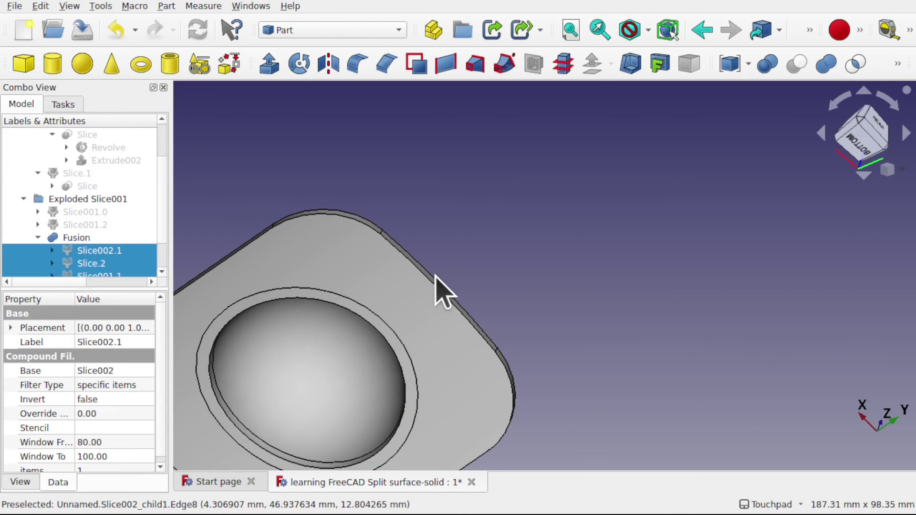
Fillet the outer edge where the dome meets the flange of the Fusion with a 5 mm radius
left_click_drag(433, 287, 405, 321, "alt")
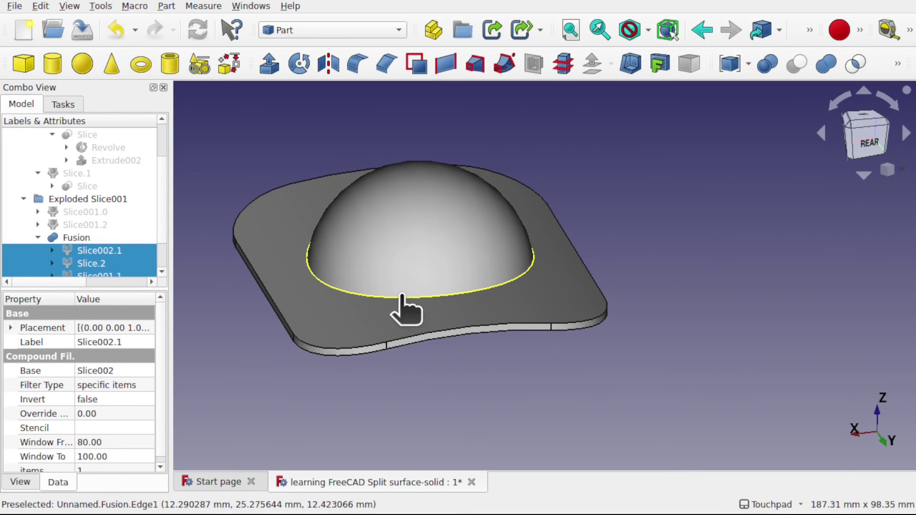
left_click(399, 296)
left_click(356, 63)
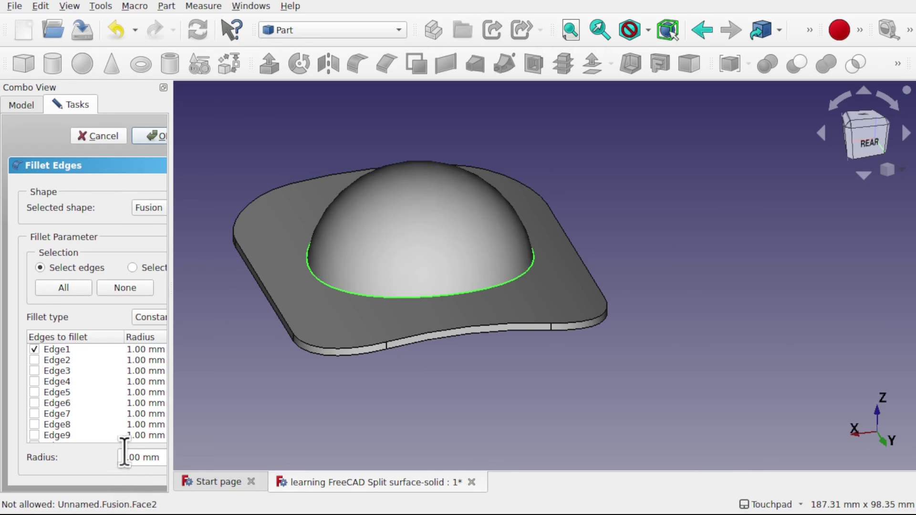
left_click_drag(126, 453, 103, 465)
type("5")
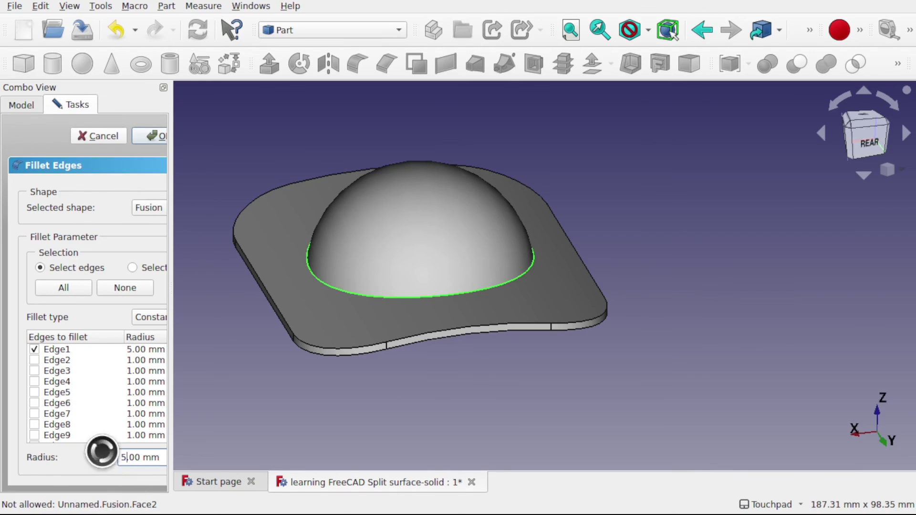
key("Return")
left_click_drag(350, 399, 492, 263, "alt")
key("3")
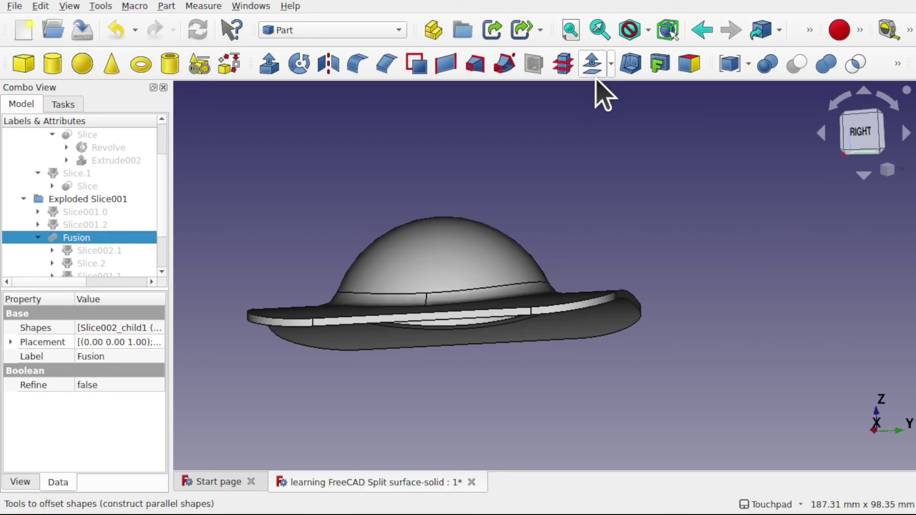
left_click_drag(554, 241, 383, 210, "alt")
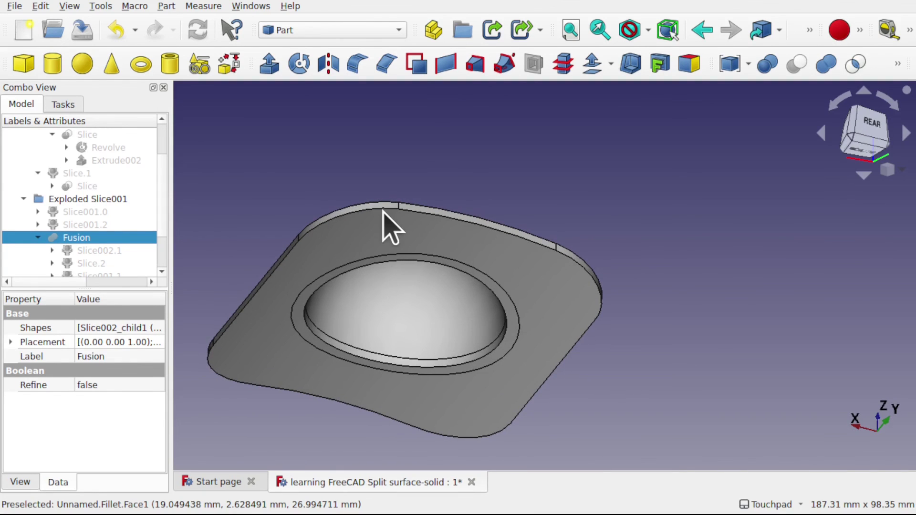